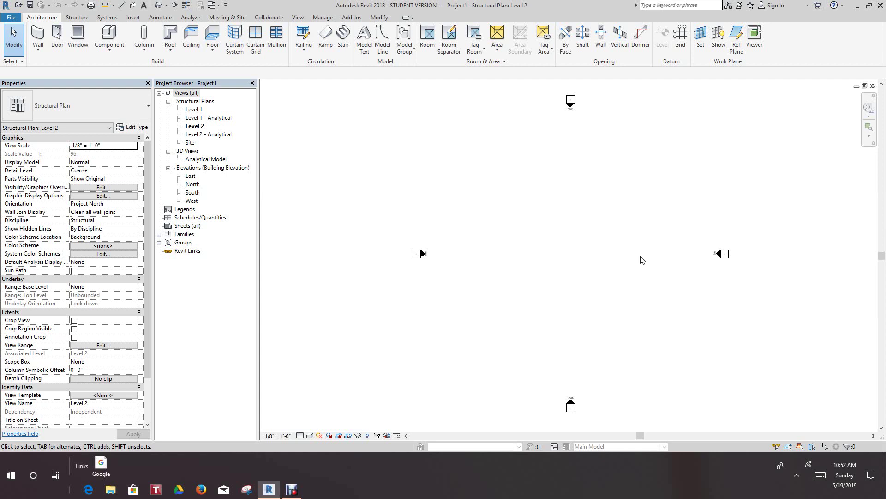
- Pan and zoom the empty Level 2 plan around the four elevation markers
middle_click_drag(641, 259, 601, 276)
scroll(602, 277, "up", 1)
scroll(599, 272, "down", 3)
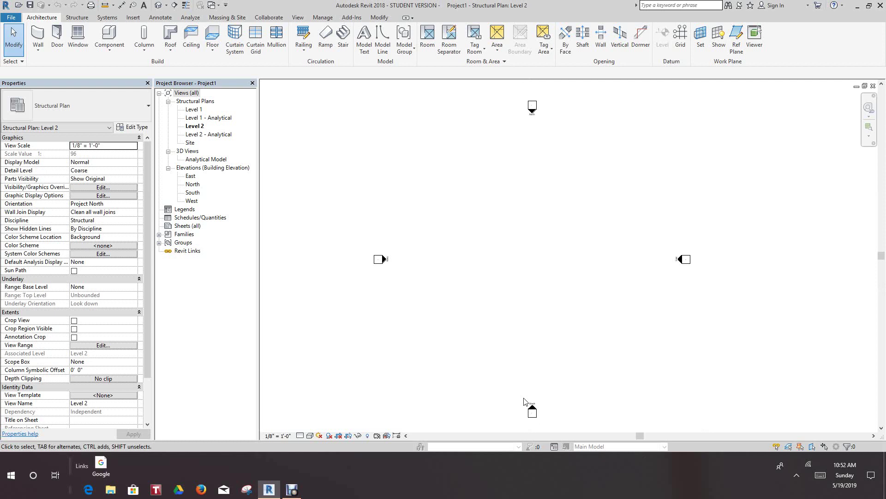
scroll(591, 311, "down", 2)
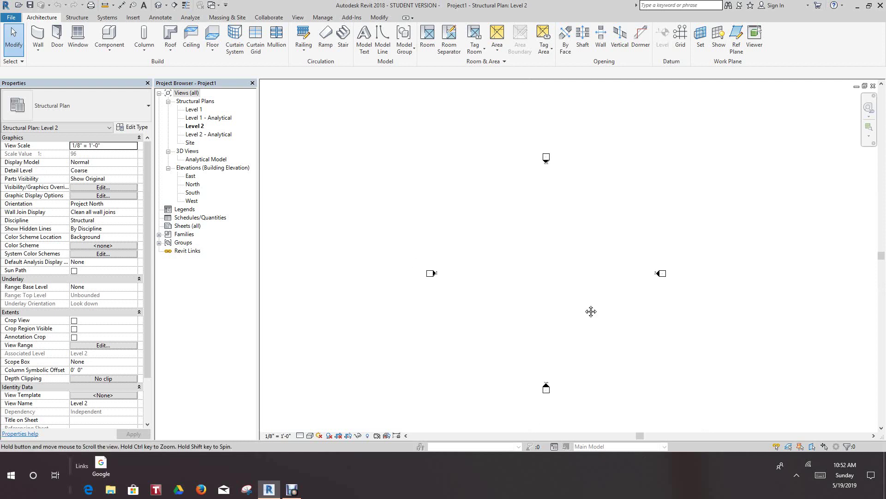
middle_click_drag(591, 310, 578, 279)
scroll(568, 273, "up", 2)
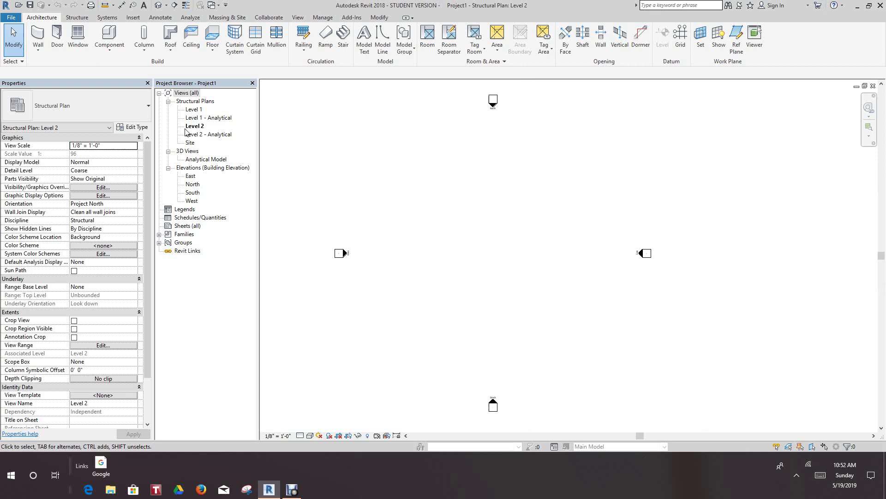
left_click(133, 17)
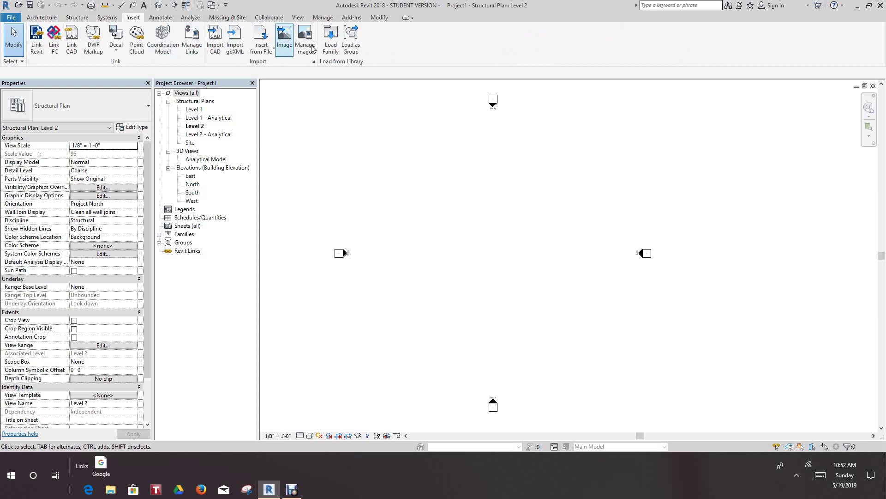
left_click(326, 44)
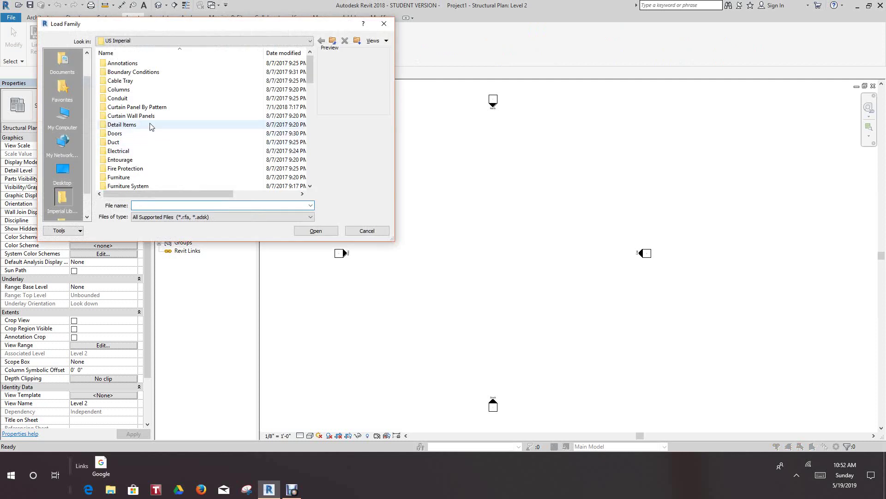
scroll(136, 126, "down", 2)
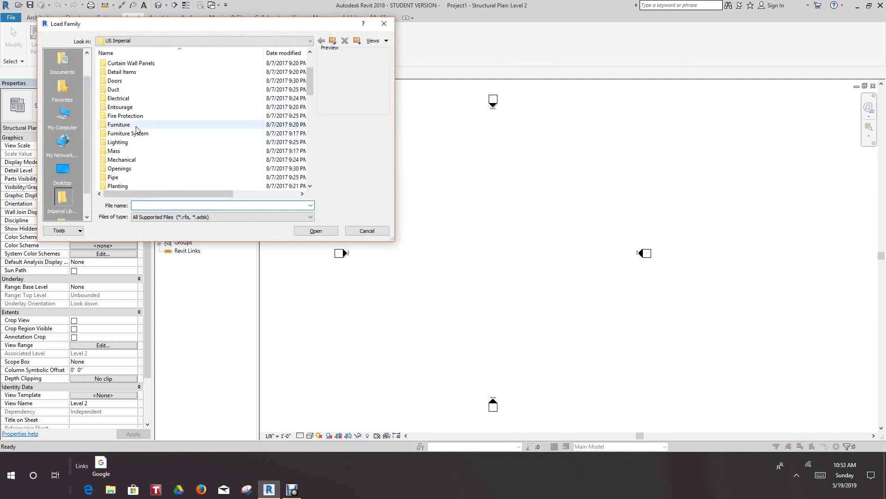
scroll(137, 129, "down", 4)
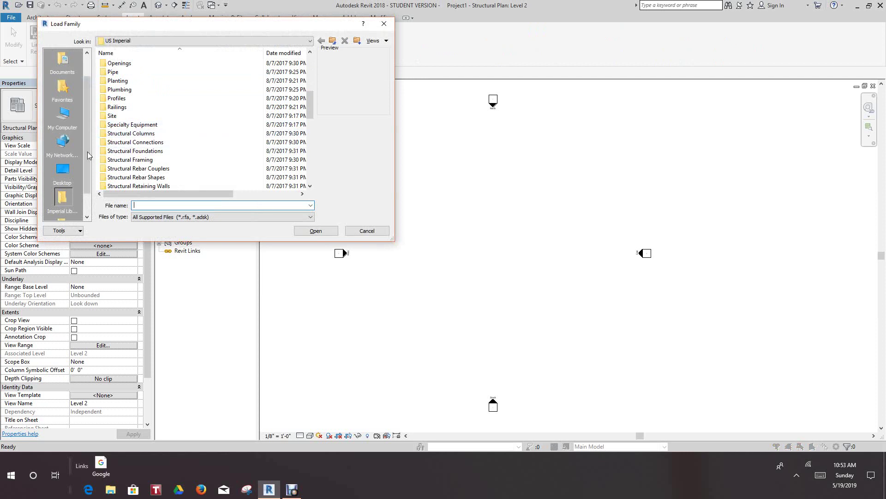
scroll(134, 153, "down", 4)
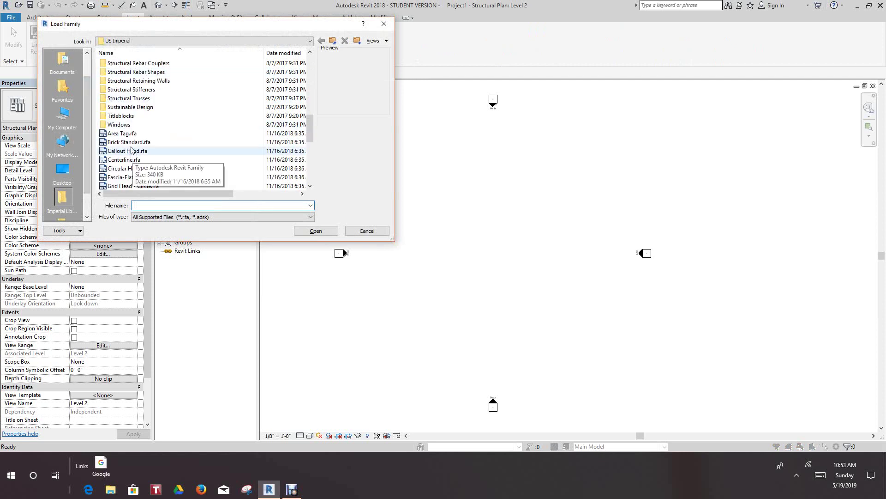
double_click(125, 99)
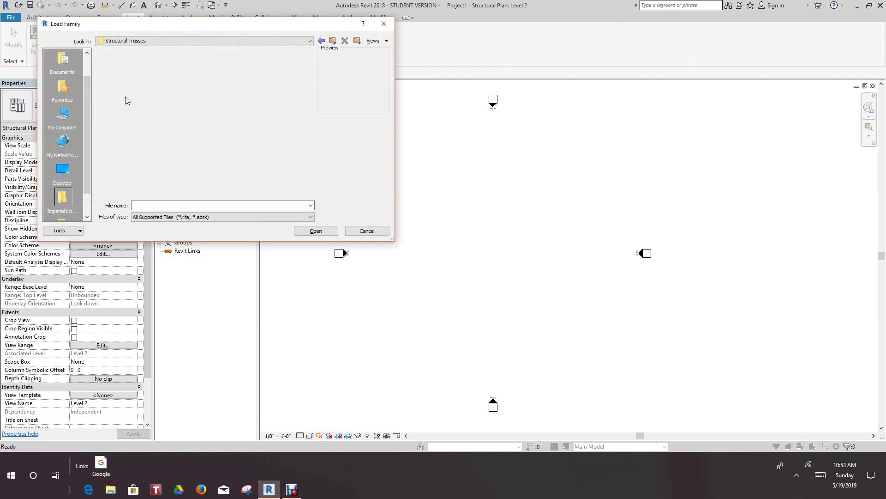
scroll(174, 65, "down", 1)
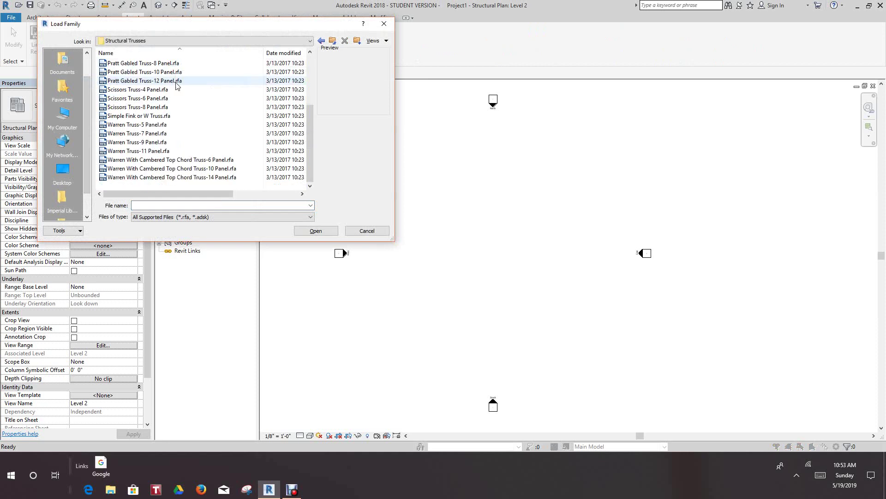
scroll(205, 115, "up", 1)
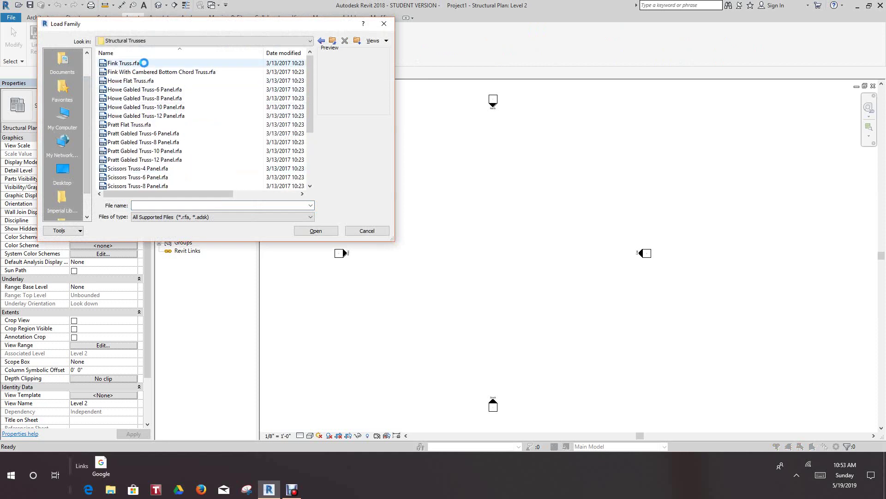
scroll(137, 137, "down", 3)
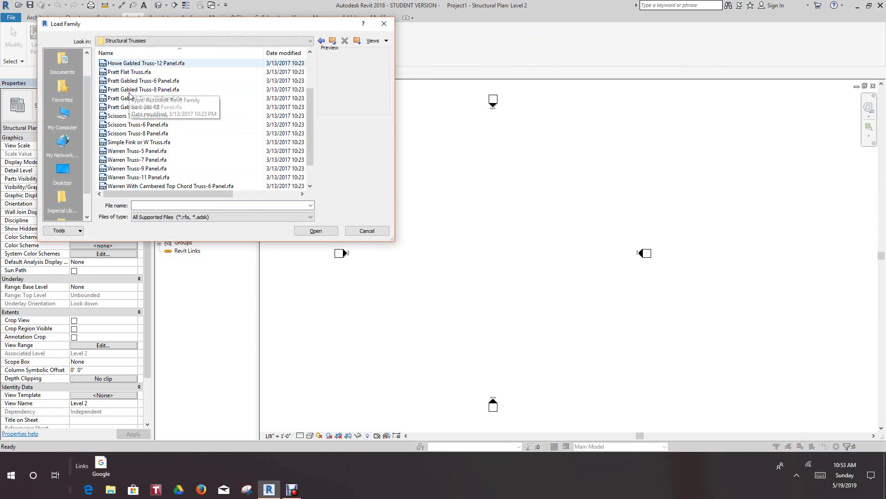
scroll(133, 153, "up", 3)
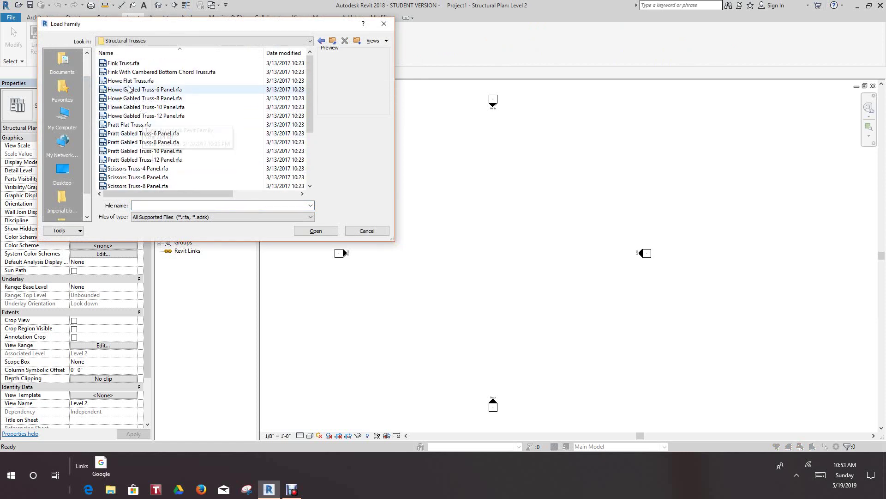
left_click(127, 82)
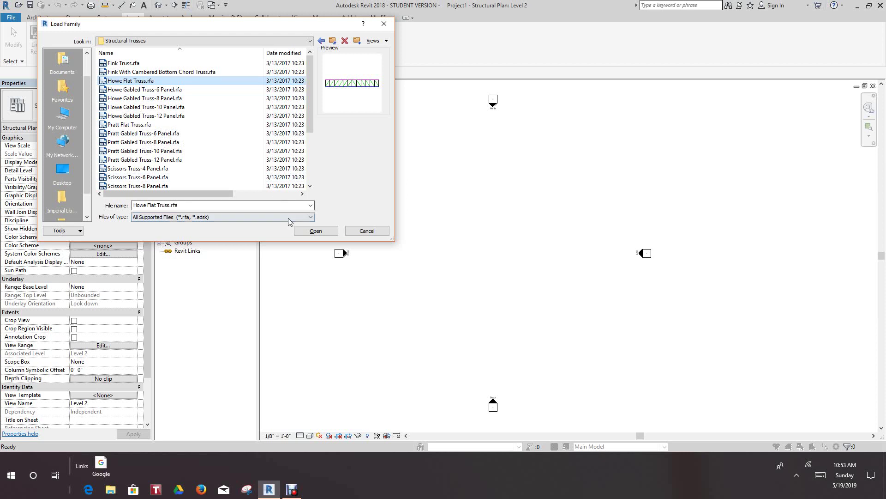
left_click(316, 232)
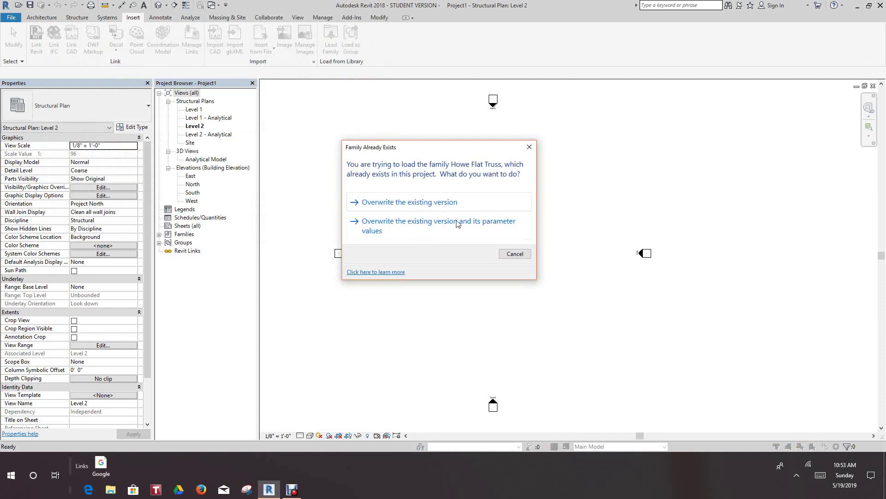
left_click(514, 255)
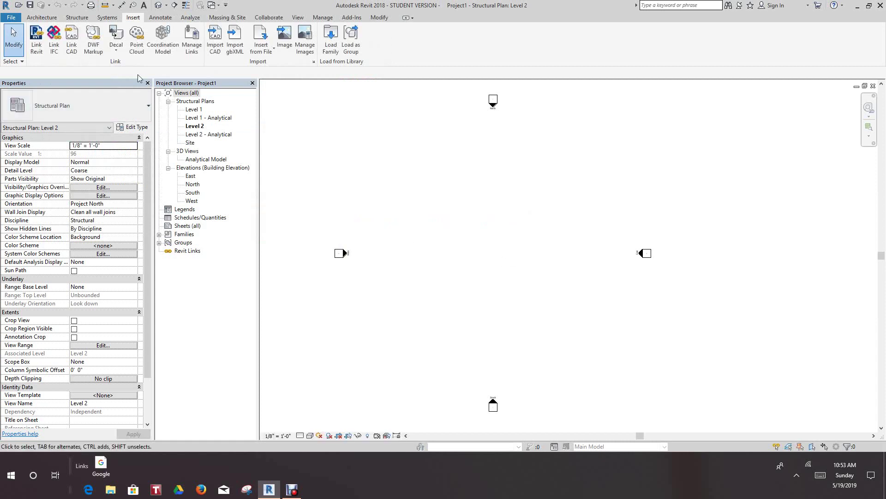
- Place a Howe Flat Truss with bottom chord bearing between two points 42'-0" apart on Level 2
left_click(77, 19)
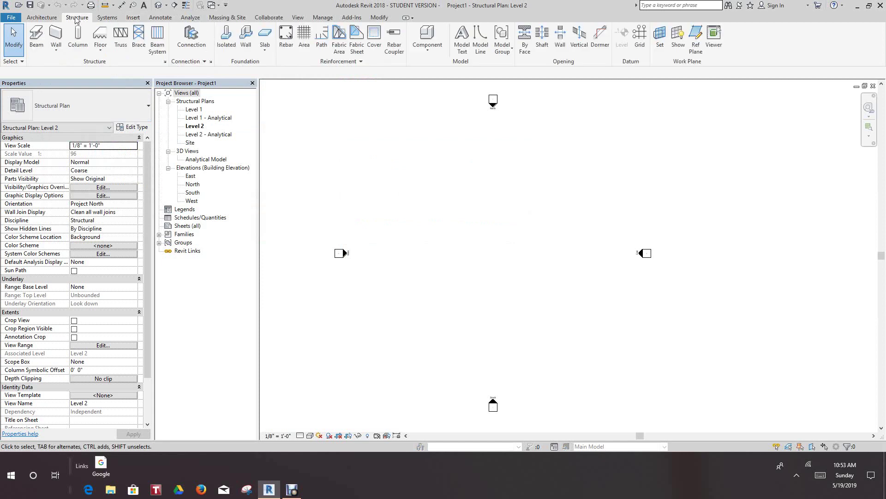
left_click(131, 42)
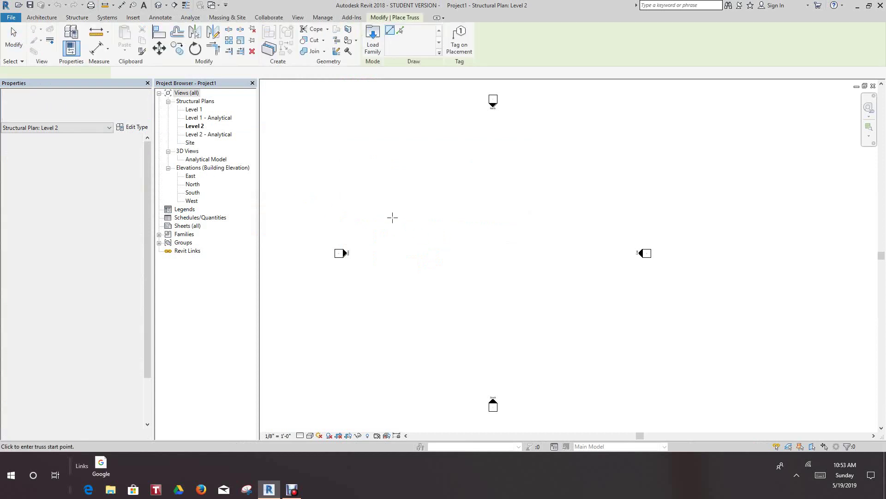
left_click(78, 179)
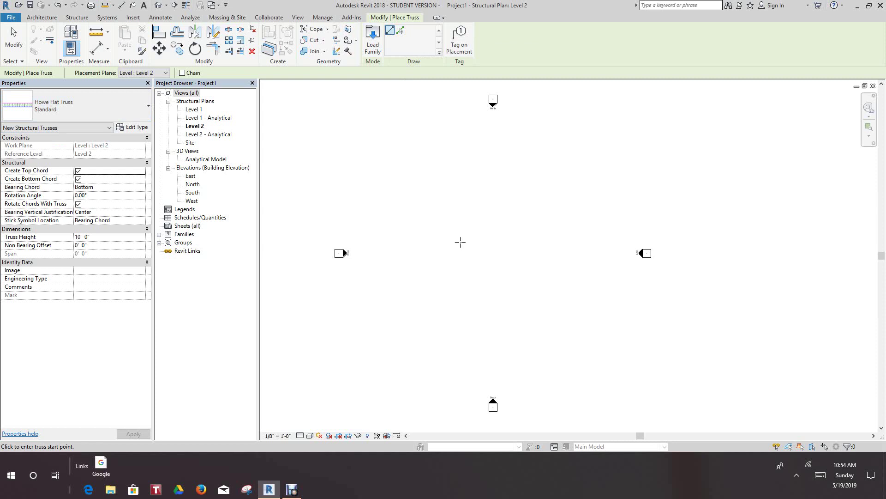
left_click(431, 246)
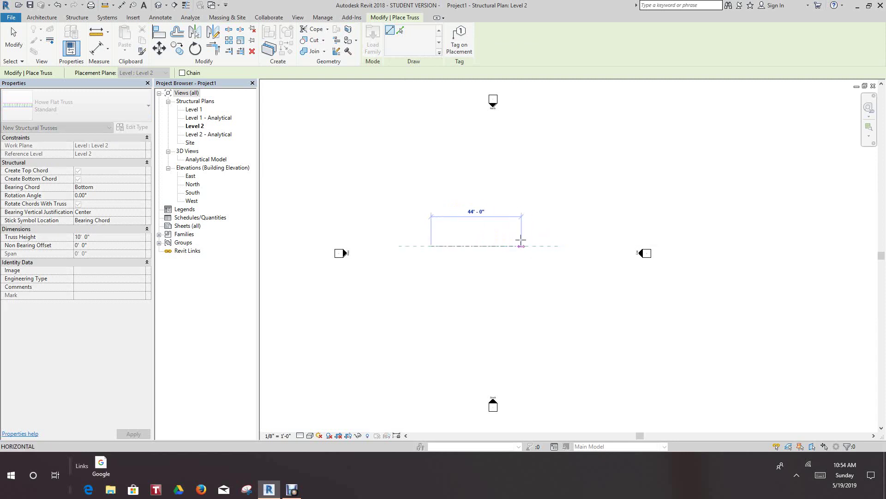
scroll(496, 244, "up", 2)
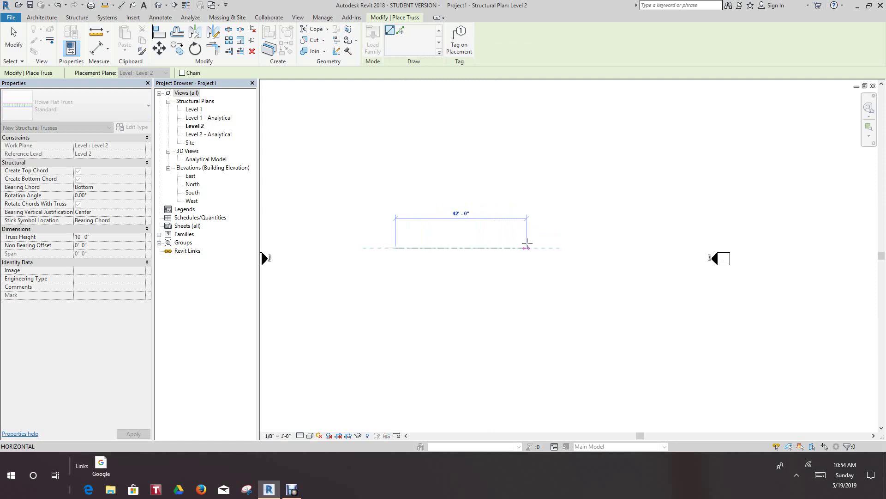
left_click(526, 243)
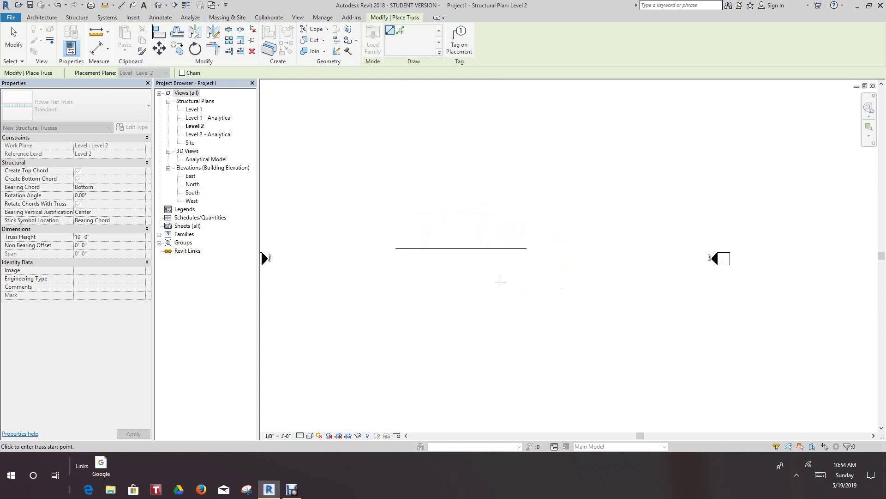
- Cancel further truss placement and return to Modify
scroll(533, 276, "up", 1)
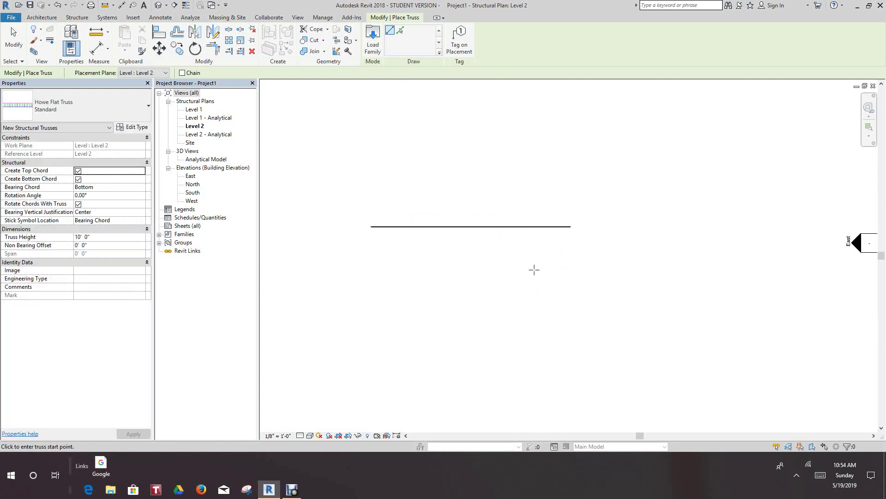
middle_click_drag(590, 267, 562, 303)
scroll(565, 305, "down", 1)
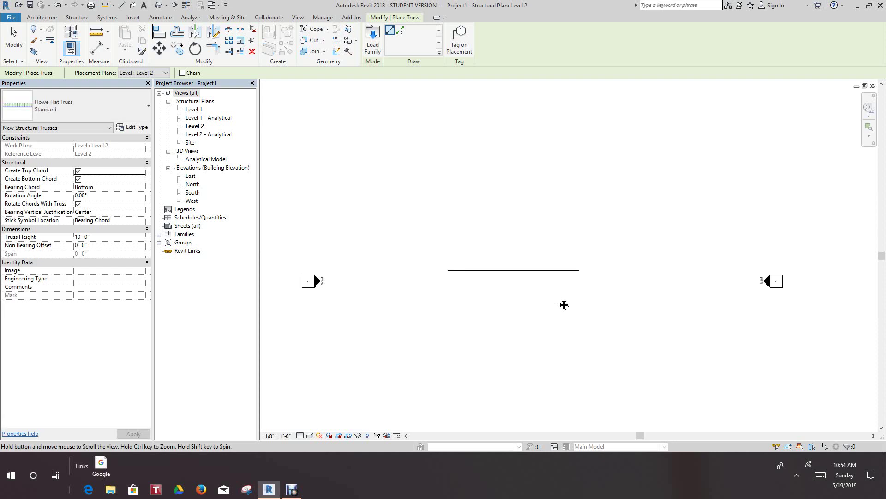
scroll(540, 304, "up", 1)
right_click(538, 304)
left_click(562, 309)
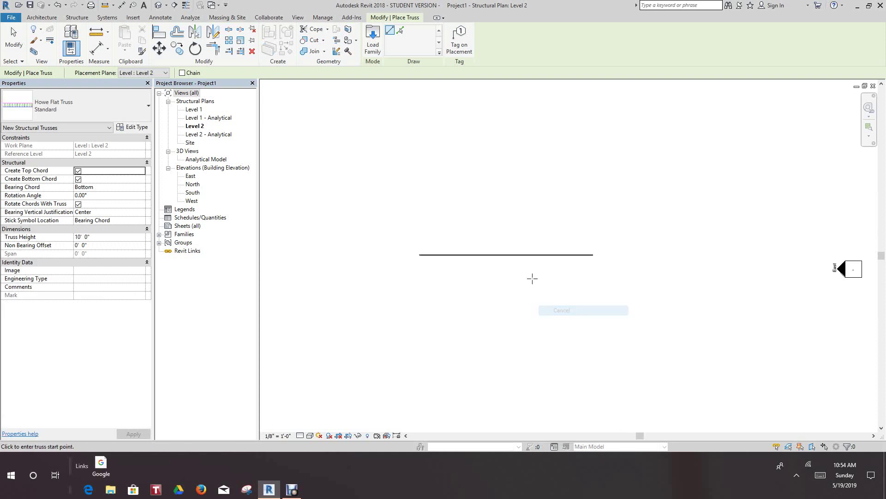
left_click(14, 40)
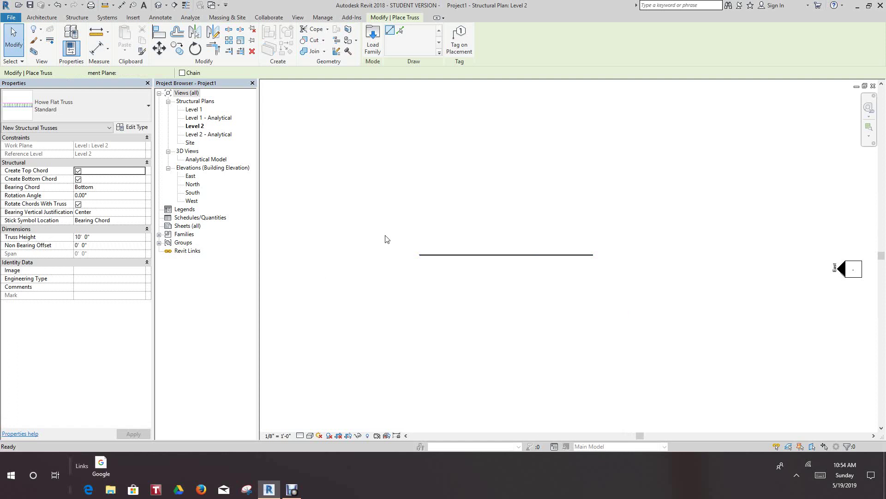
- Select the Howe Flat Truss to display its 42'-0" span and 10'-0" height
left_click(526, 256)
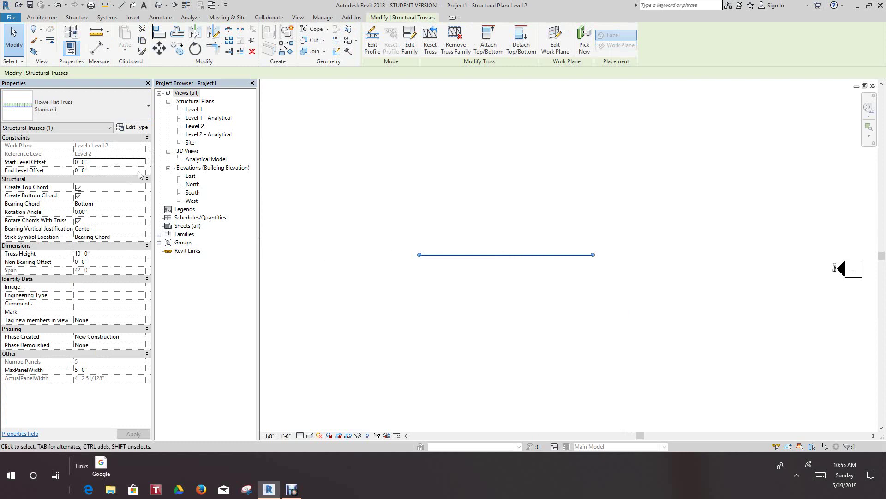
- Open the South elevation and set its detail level to Coarse
double_click(193, 193)
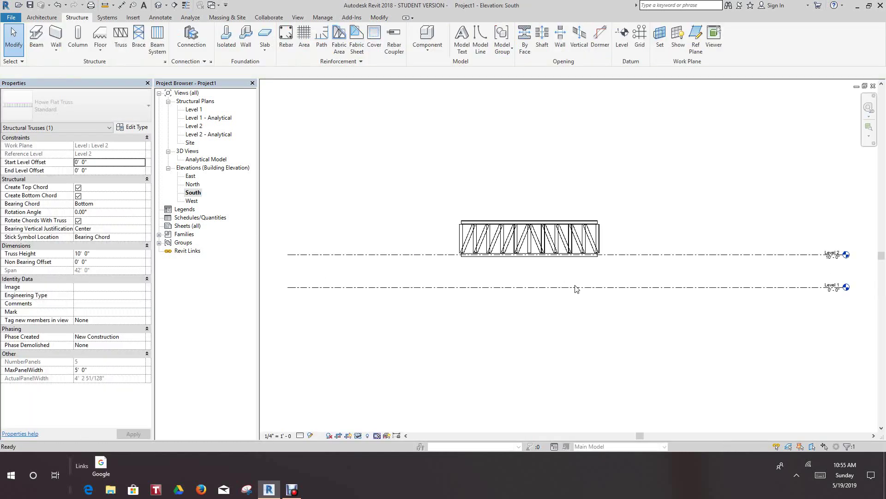
left_click(484, 254)
scroll(484, 253, "up", 1)
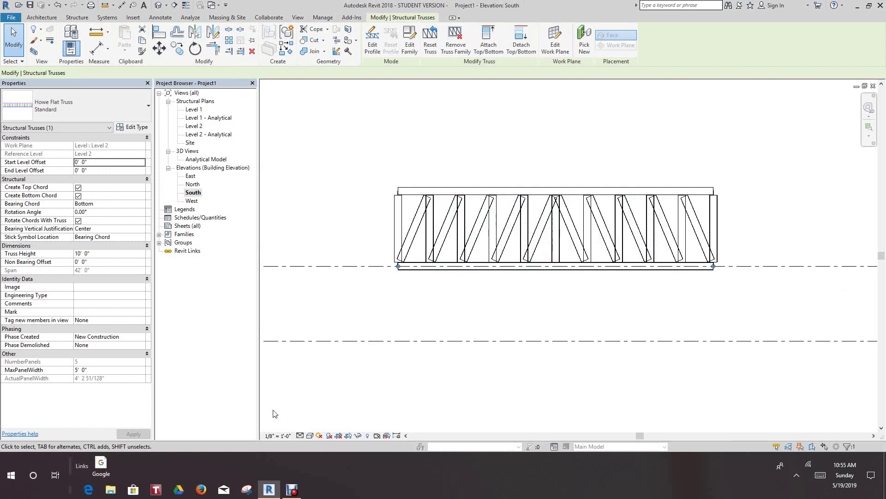
left_click(301, 436)
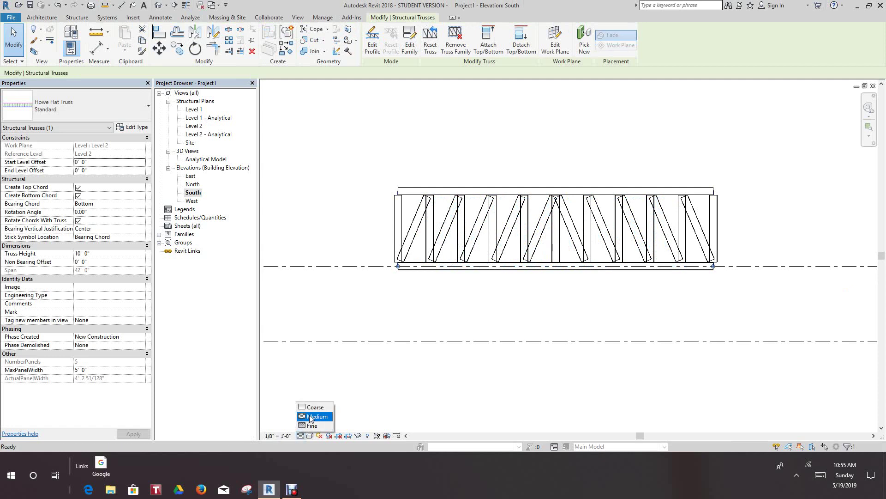
left_click(312, 416)
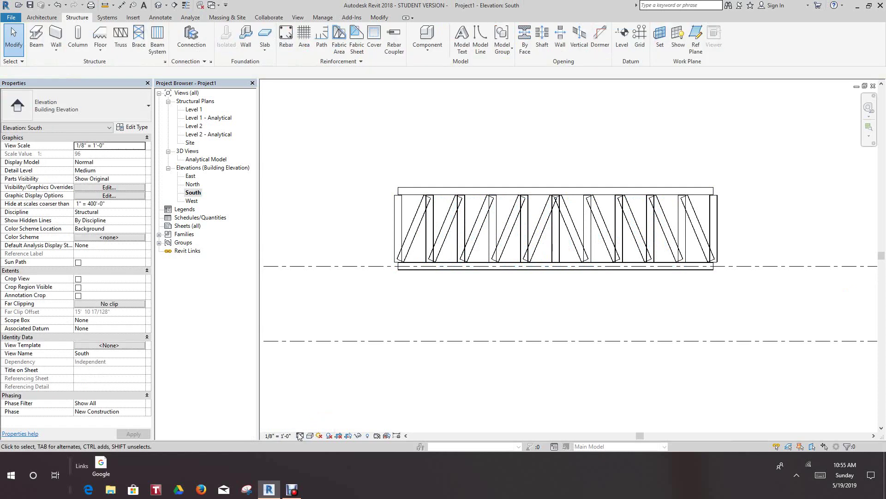
left_click(300, 436)
left_click(309, 410)
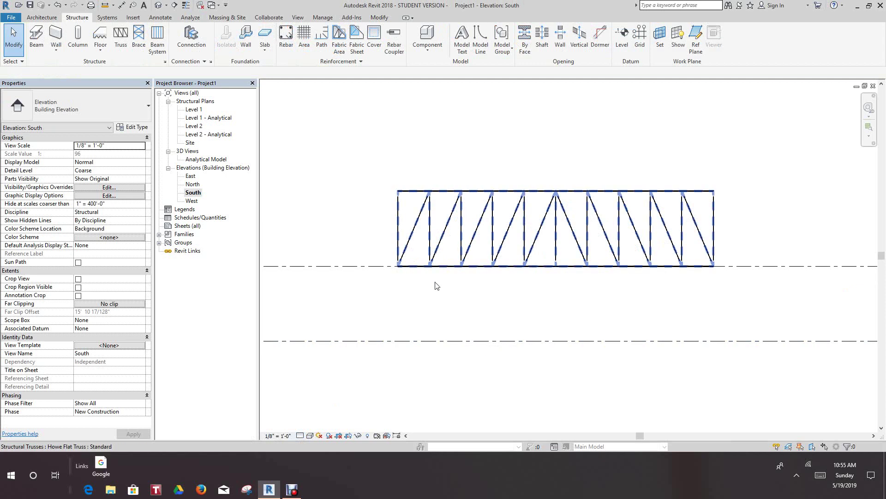
- Drag the truss end grip to lengthen the span to 48'-6", then zoom to fit
left_click(414, 291)
middle_click_drag(414, 292, 453, 301)
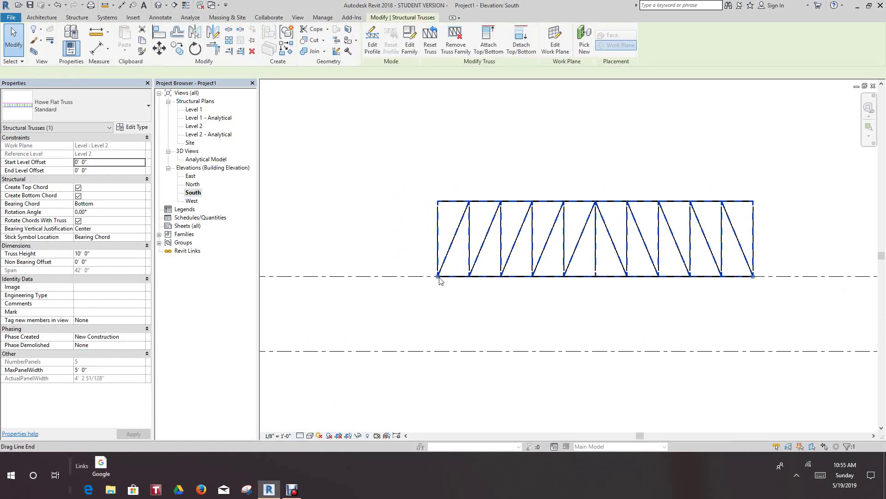
left_click_drag(438, 276, 388, 276)
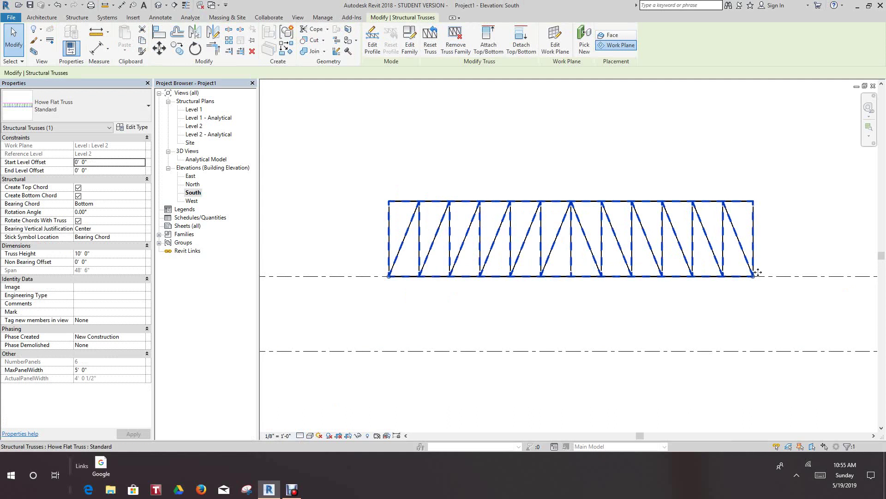
scroll(778, 289, "up", 2)
middle_click_drag(781, 294, 779, 294)
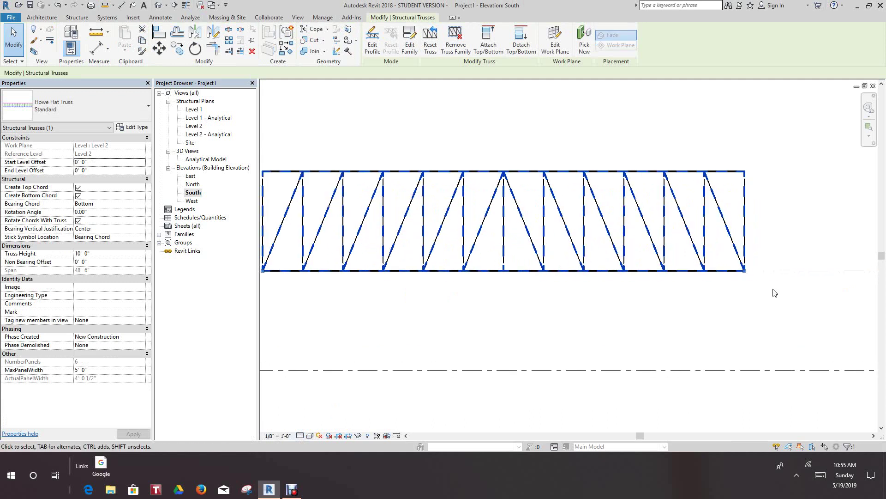
scroll(564, 196, "up", 1)
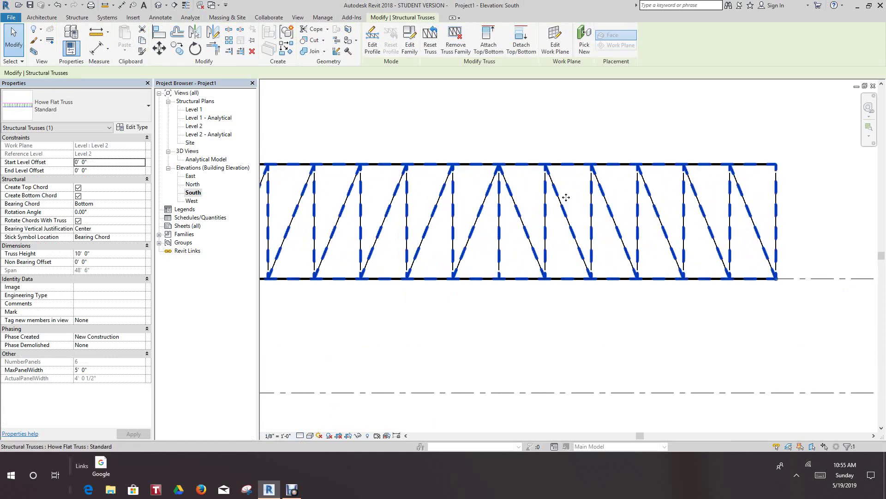
left_click(533, 124)
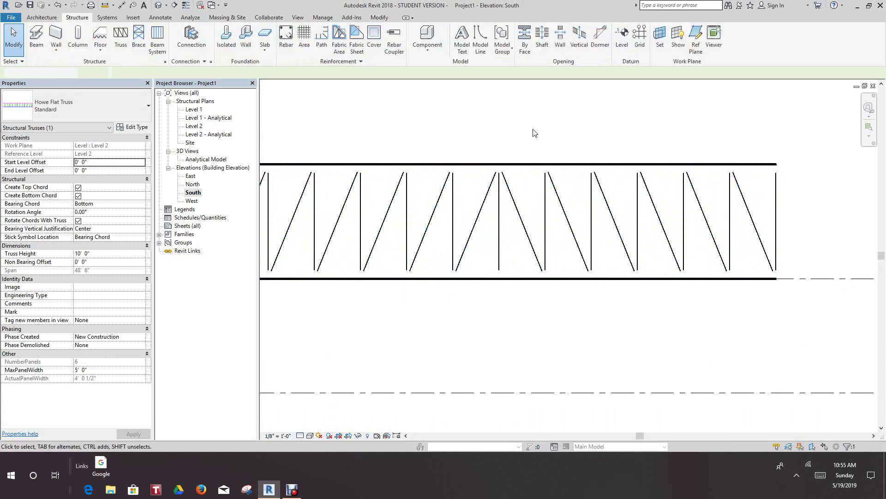
left_click(549, 171)
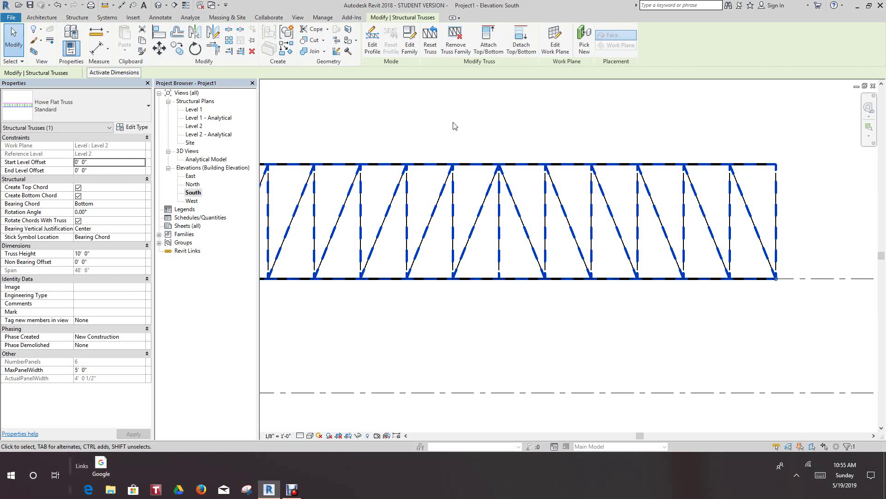
scroll(481, 136, "down", 1)
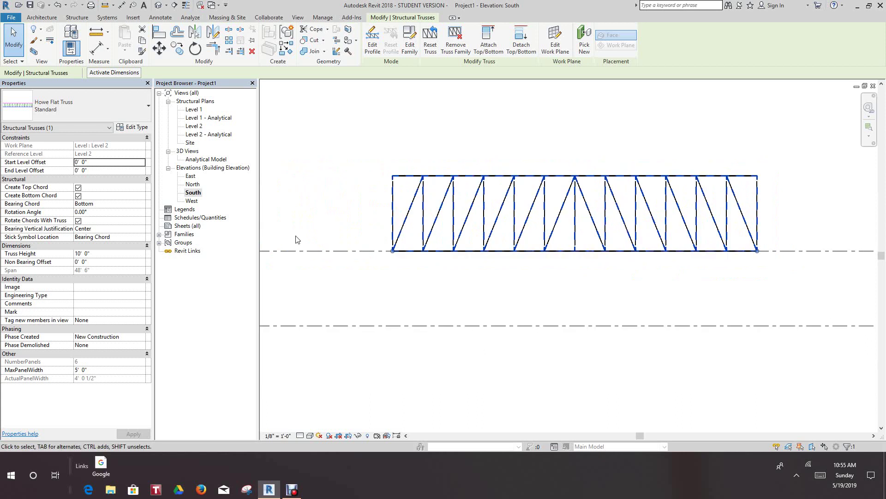
key("z")
key("f")
left_click(15, 39)
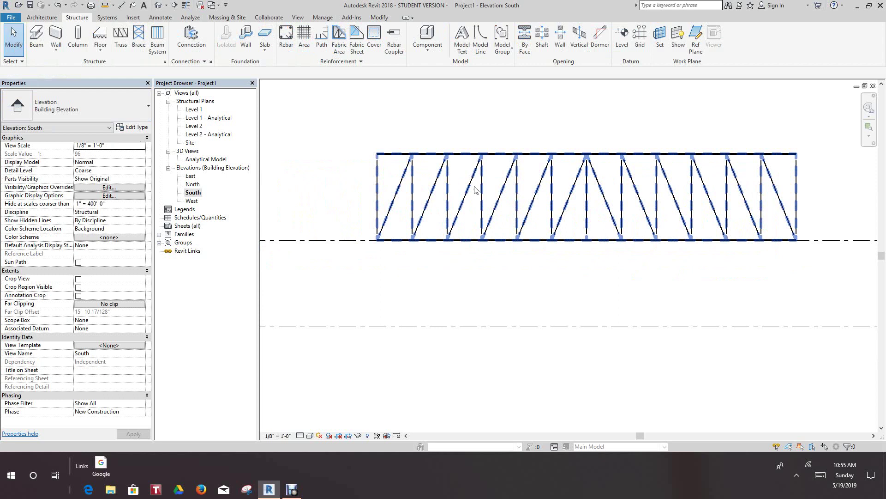
- Pan and zoom the South elevation to frame the level heads and centre the truss
scroll(584, 261, "down", 3)
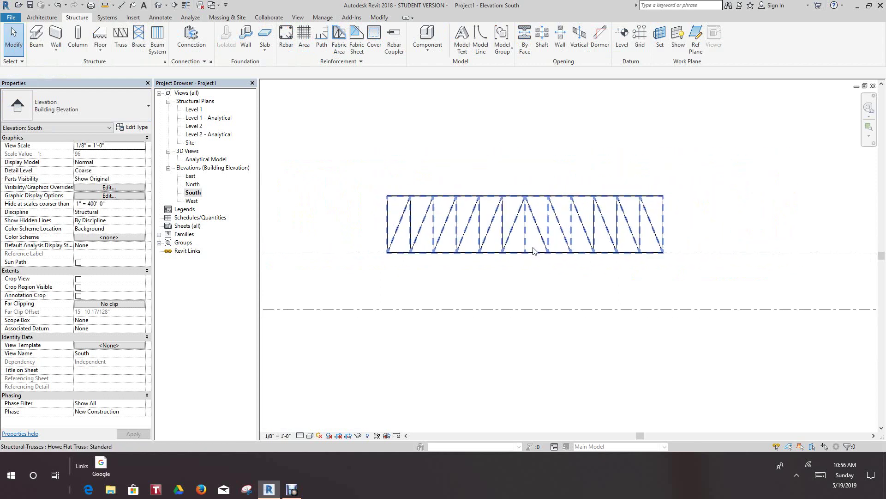
scroll(503, 231, "down", 2)
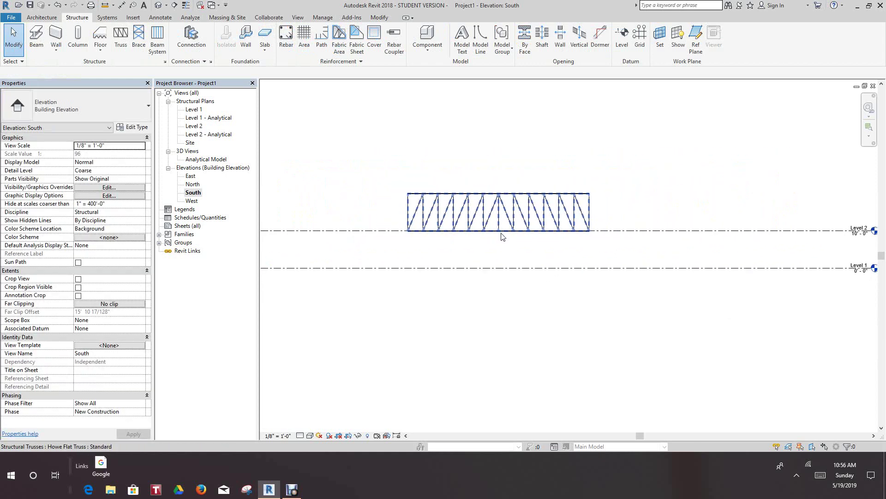
scroll(505, 270, "up", 2)
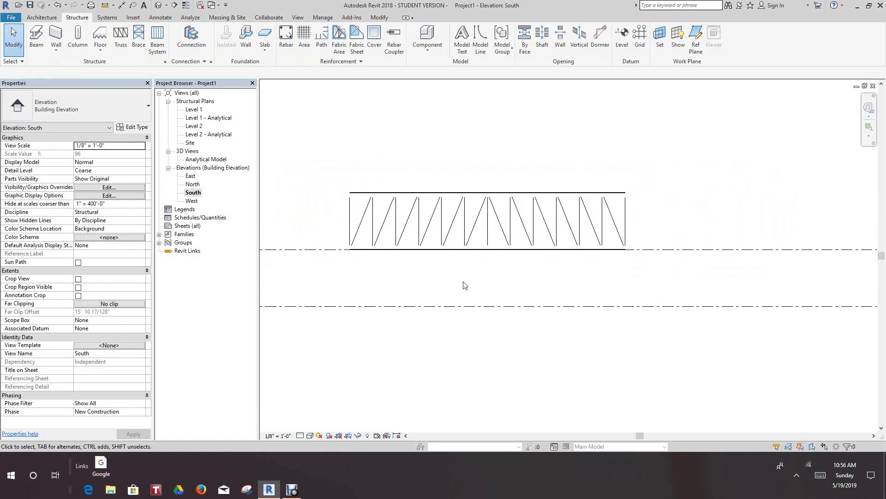
scroll(463, 296, "down", 3)
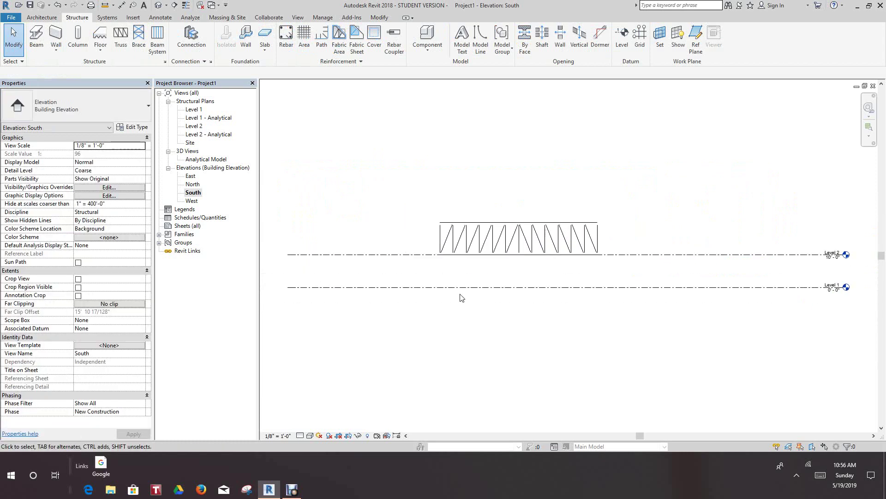
scroll(521, 295, "up", 4)
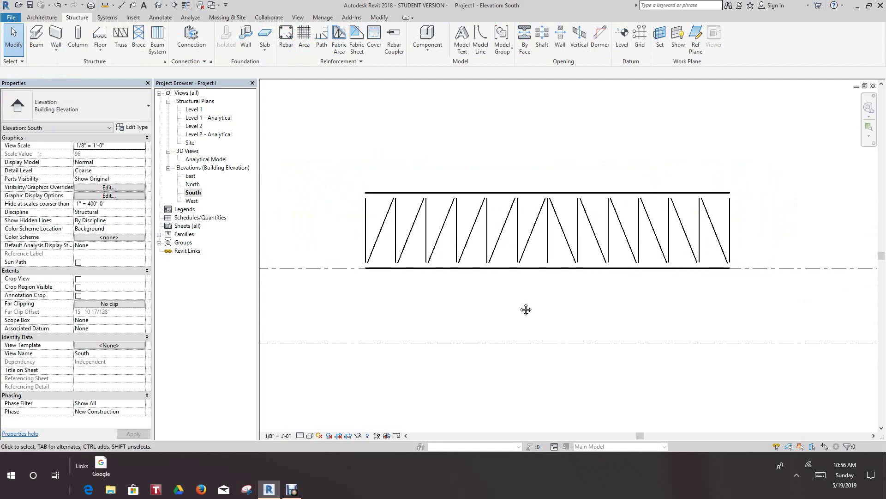
scroll(525, 309, "up", 1)
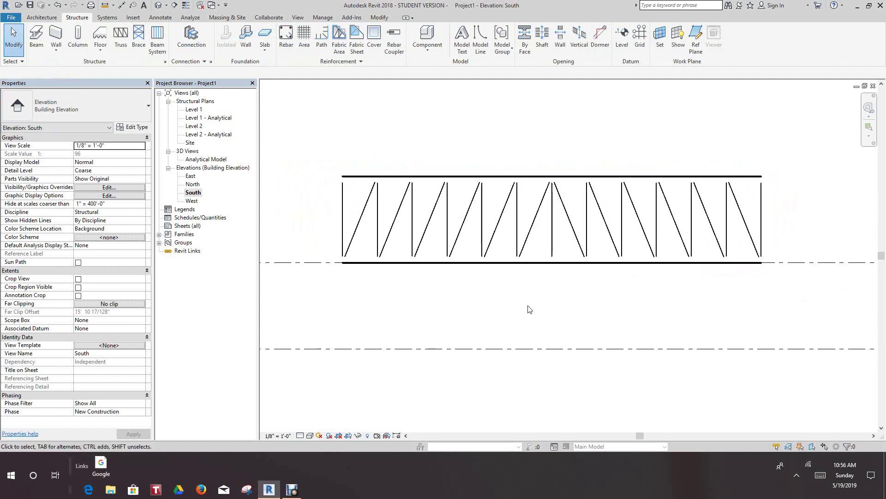
scroll(531, 309, "up", 1)
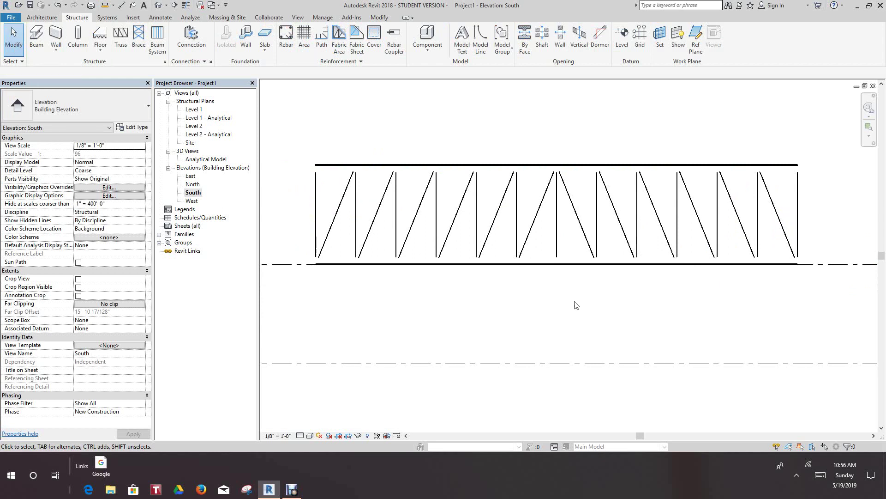
scroll(577, 305, "down", 3)
middle_click_drag(543, 336, 540, 303)
scroll(536, 318, "down", 1)
scroll(540, 303, "down", 1)
scroll(539, 301, "up", 2)
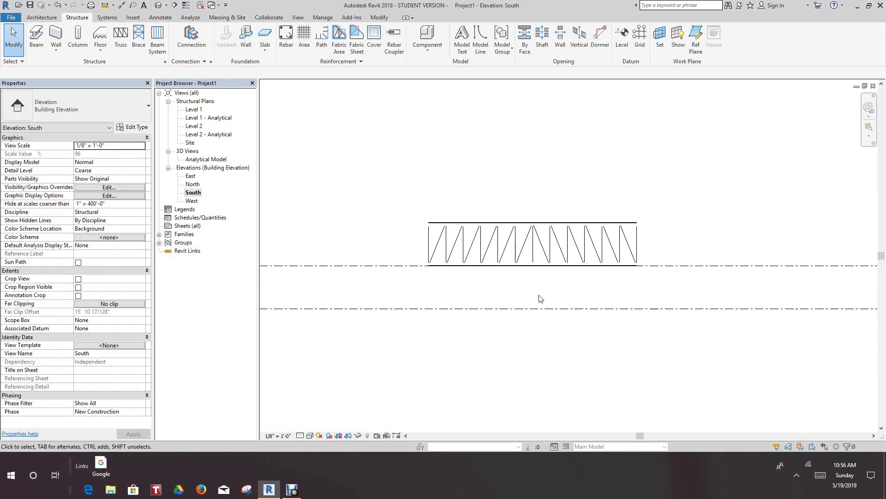
scroll(547, 301, "down", 1)
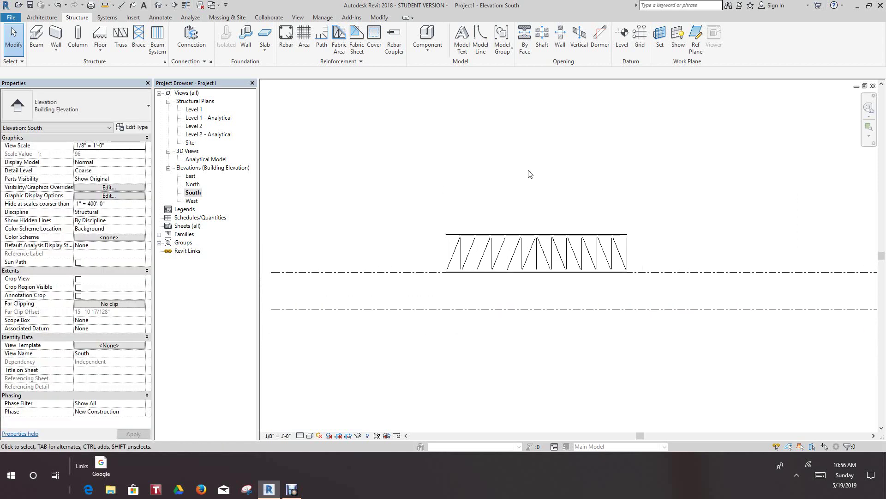
scroll(546, 175, "down", 1)
middle_click_drag(546, 176, 576, 203)
scroll(513, 308, "up", 1)
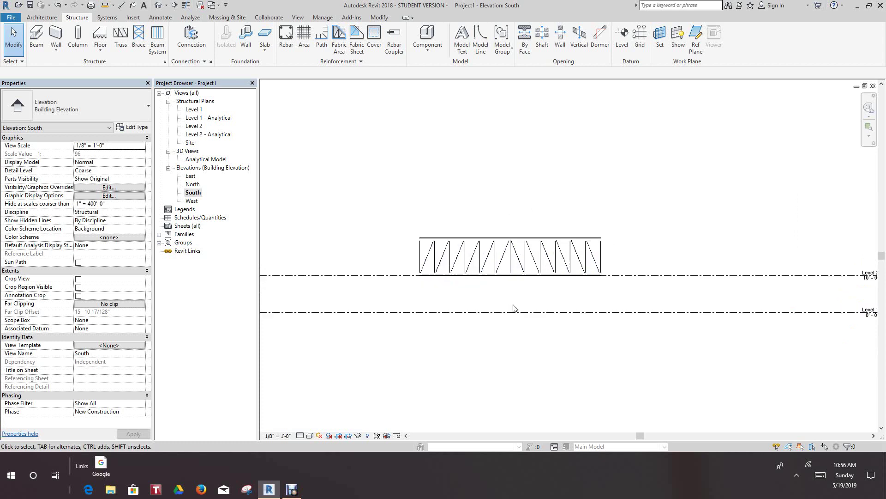
scroll(514, 308, "up", 2)
middle_click_drag(525, 300, 570, 317)
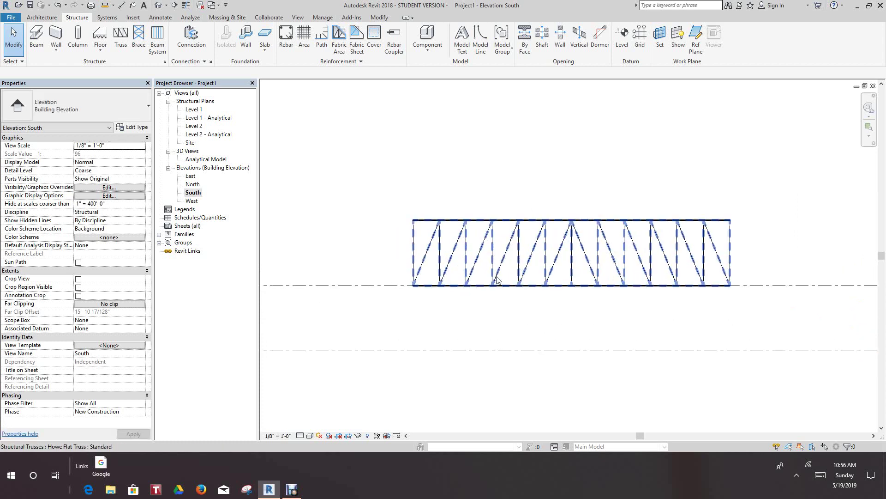
scroll(500, 320, "down", 2)
scroll(495, 301, "up", 2)
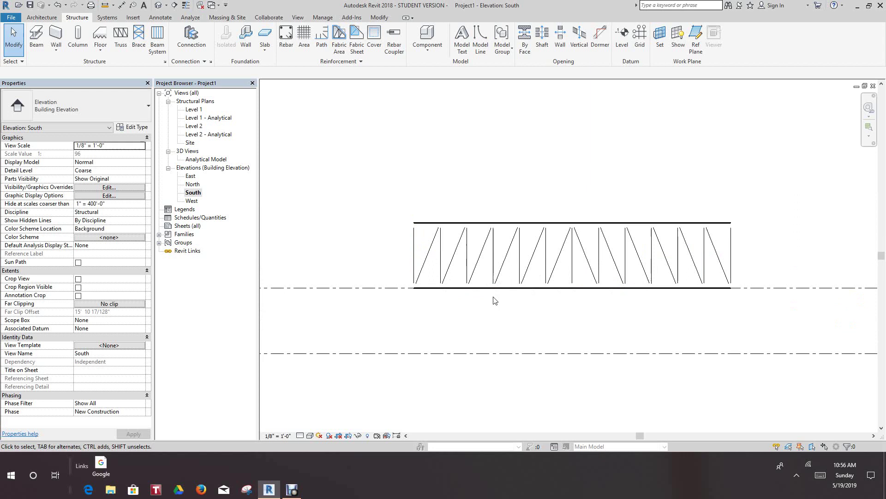
scroll(520, 329, "down", 2)
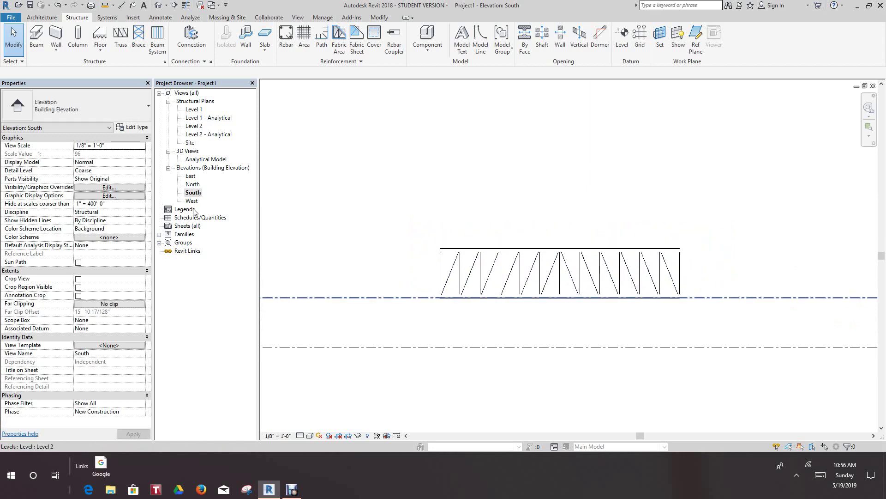
double_click(194, 126)
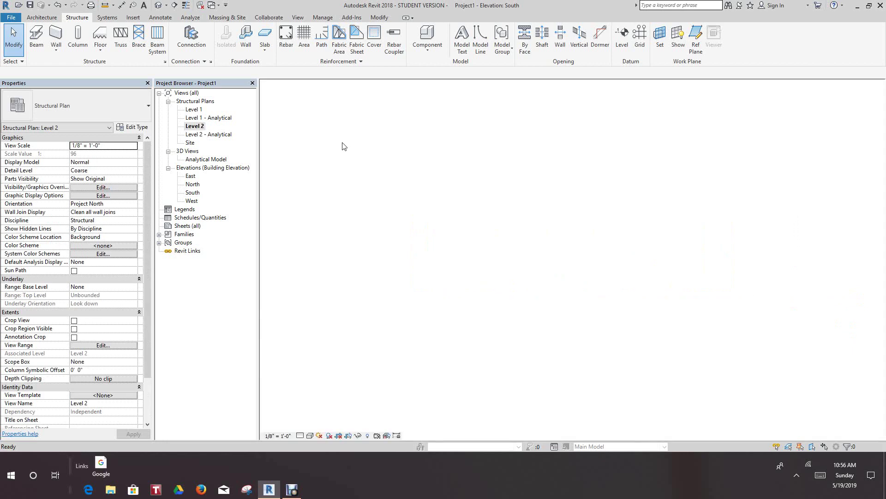
scroll(483, 281, "up", 4)
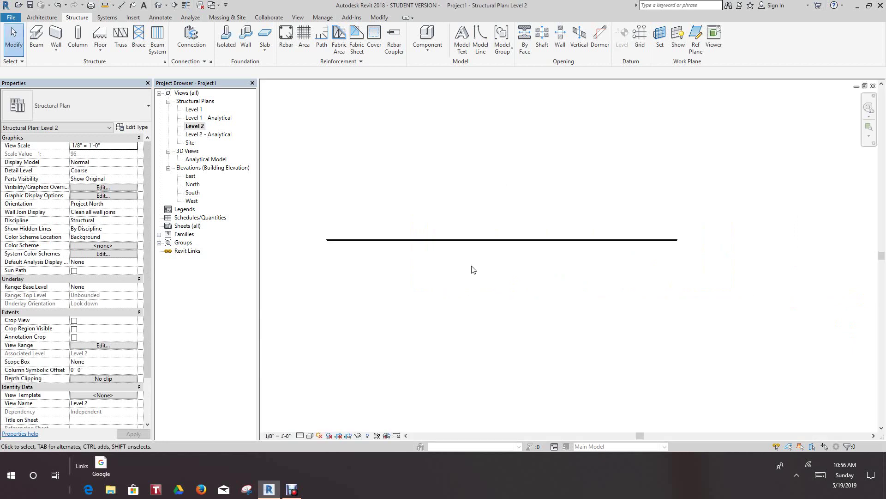
scroll(511, 305, "up", 1)
scroll(514, 340, "down", 1)
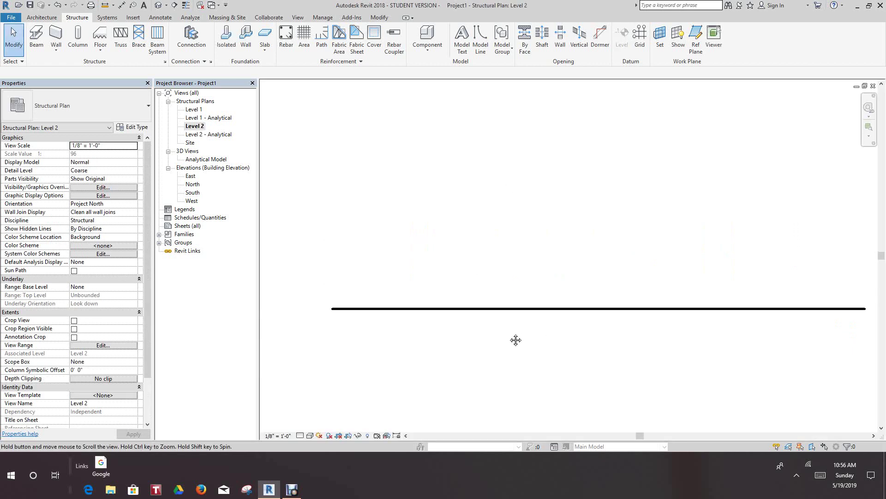
middle_click_drag(497, 273, 500, 276)
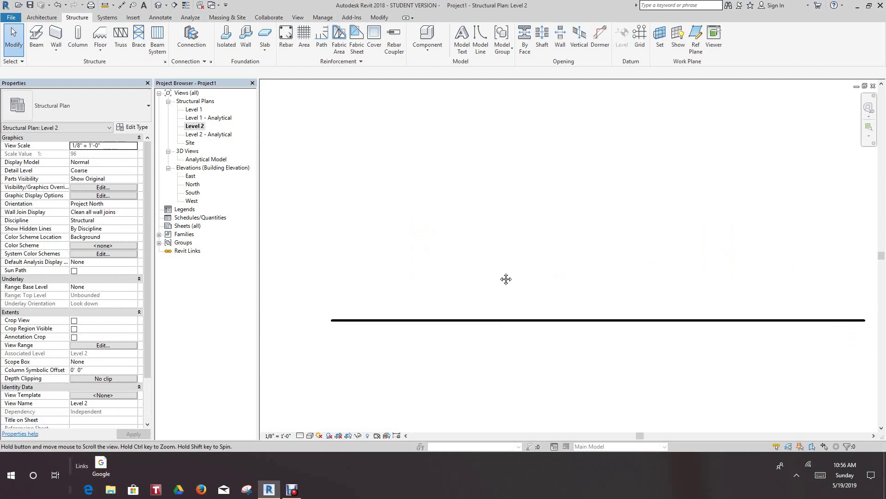
left_click(6, 5)
left_click(9, 5)
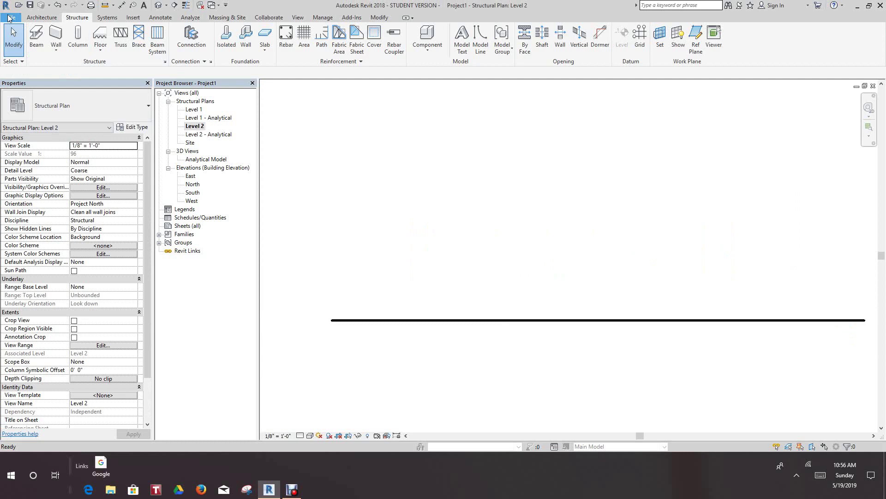
- Create Family1 from the Structural Trusses.rft template, with 80'-0" length and 10'-0" height
left_click(9, 17)
mouse_move(40, 56)
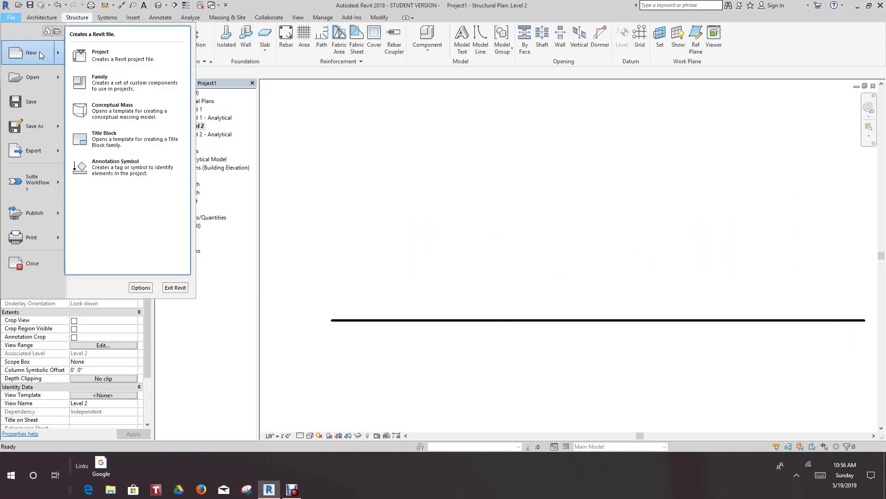
left_click(99, 80)
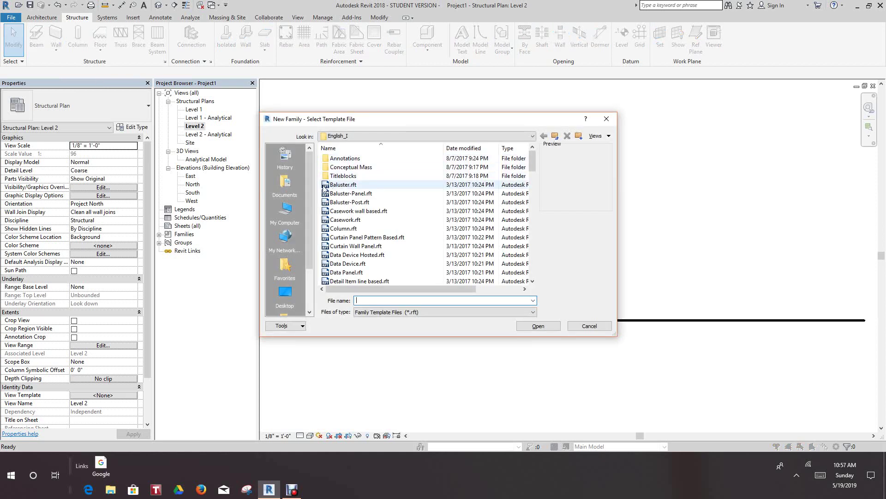
scroll(379, 186, "down", 5)
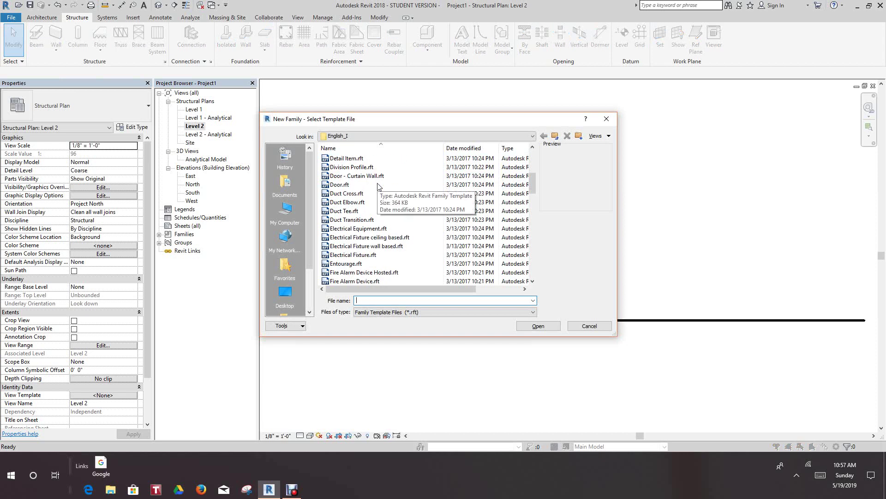
scroll(379, 186, "down", 8)
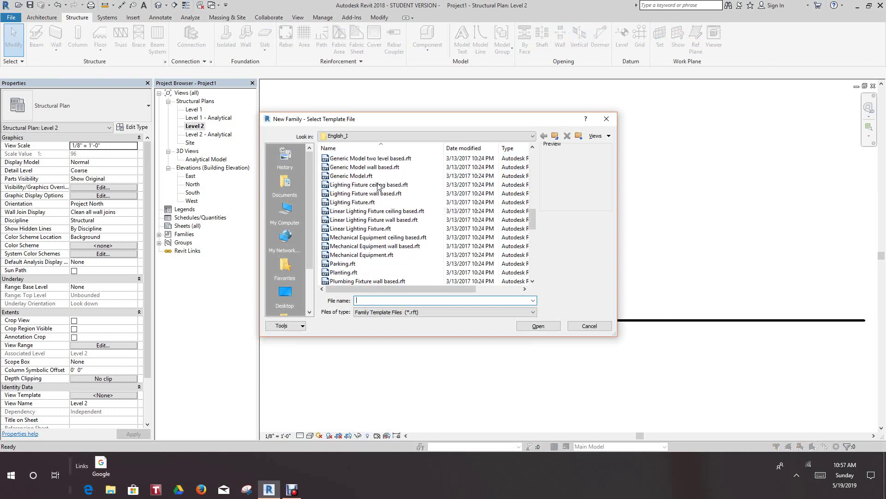
scroll(379, 186, "down", 7)
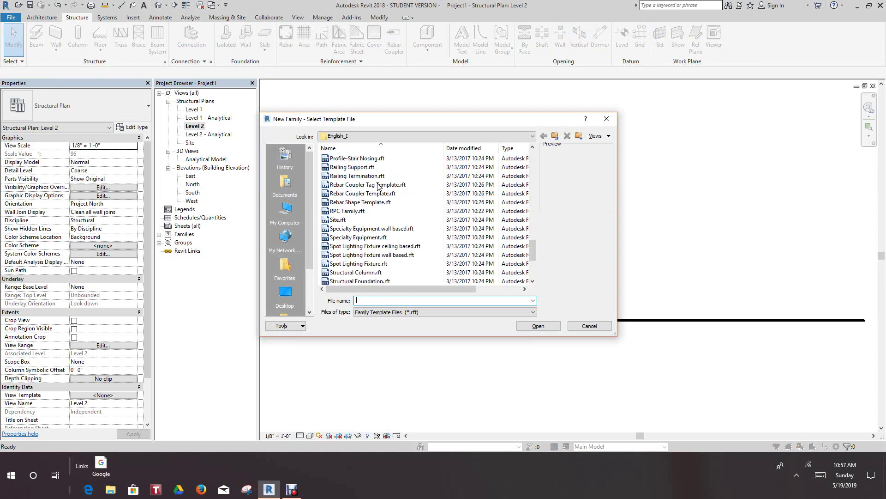
scroll(379, 186, "down", 4)
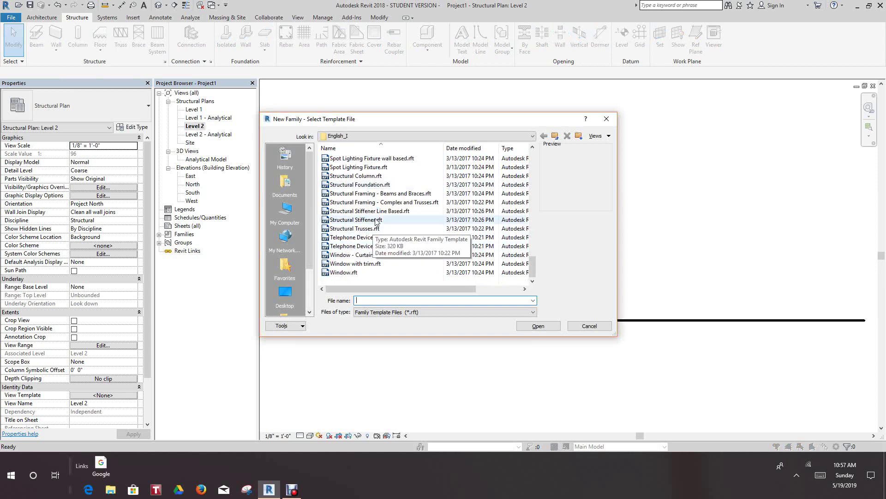
left_click(354, 228)
left_click(538, 326)
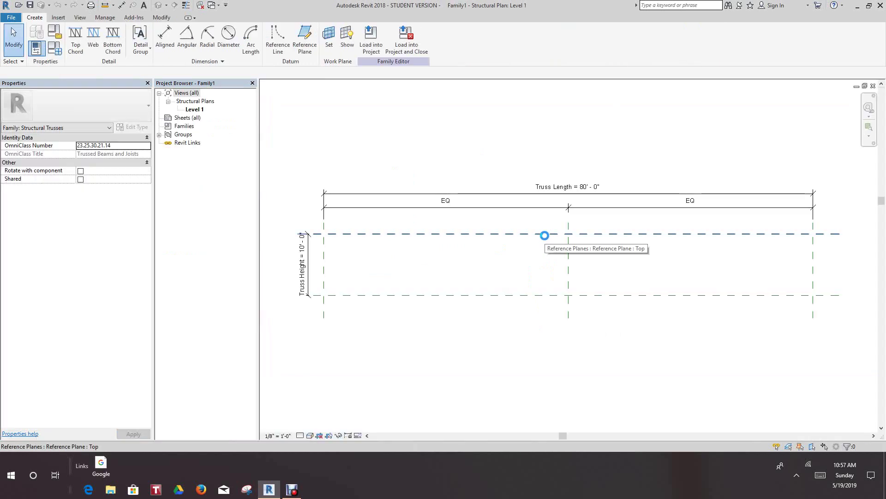
- Change the Truss Length dimension value from 80'-0" to 30'-0"
middle_click_drag(569, 267, 514, 265)
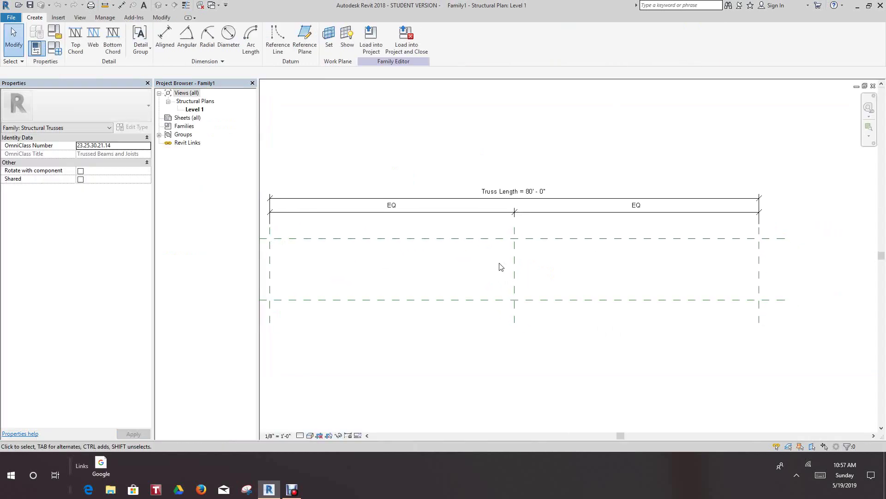
scroll(530, 259, "down", 2)
scroll(513, 257, "up", 2)
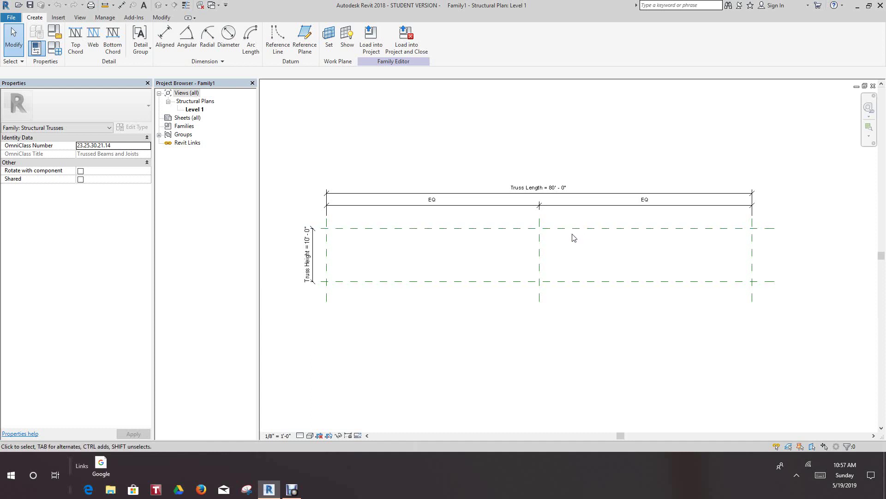
scroll(549, 187, "up", 4)
scroll(550, 187, "up", 3)
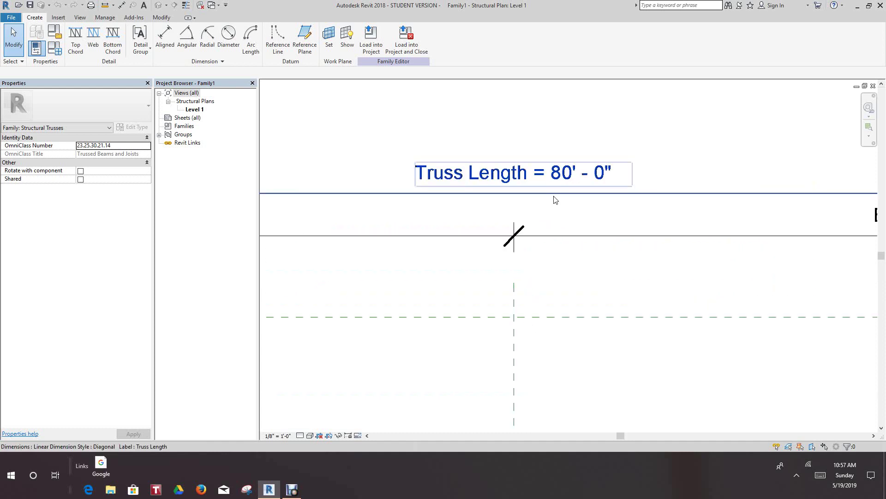
left_click(557, 176)
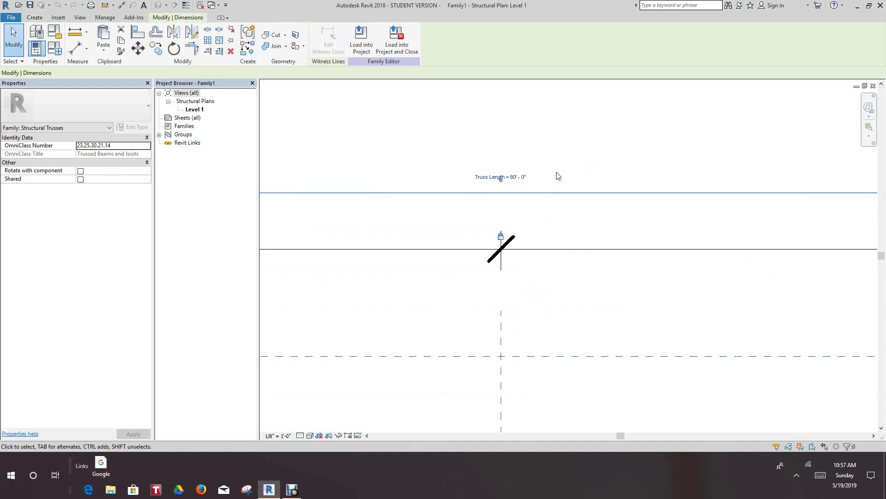
left_click(515, 182)
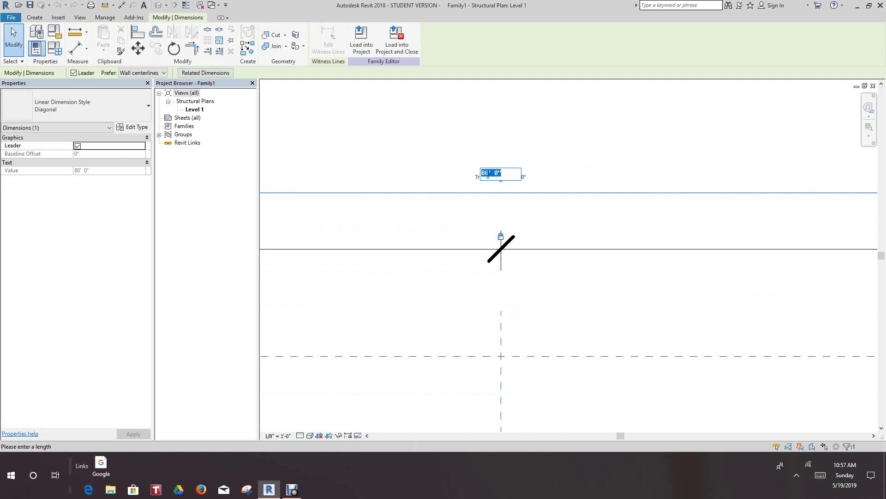
left_click_drag(488, 174, 485, 174)
type("30")
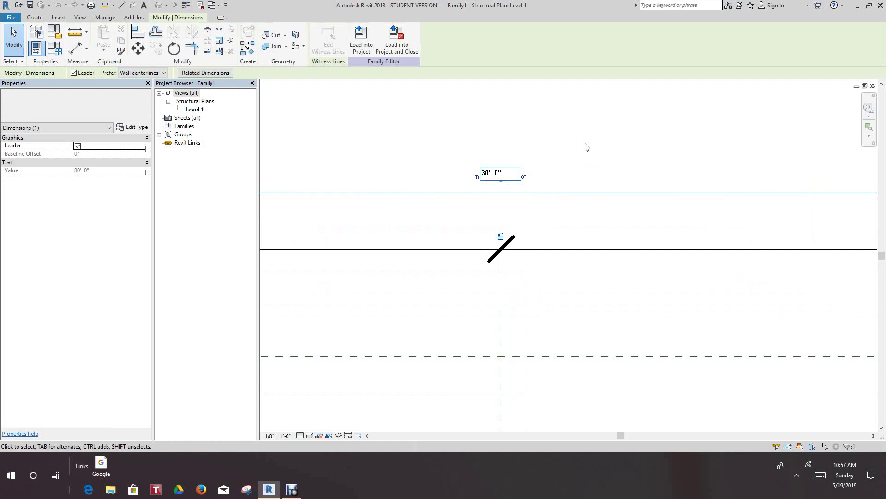
left_click(585, 146)
left_click(595, 145)
- Pan and zoom to fit the whole 30'-0" truss layout in view
scroll(596, 144, "down", 3)
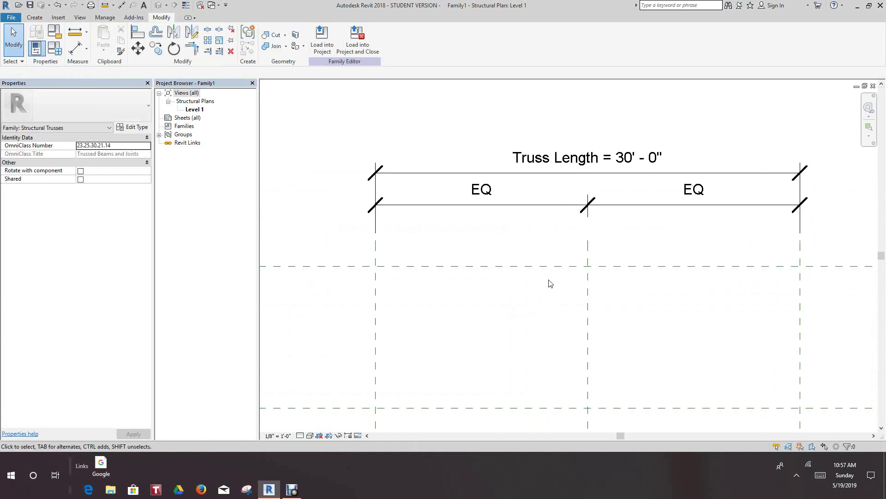
middle_click_drag(551, 284, 653, 234)
scroll(500, 275, "down", 3)
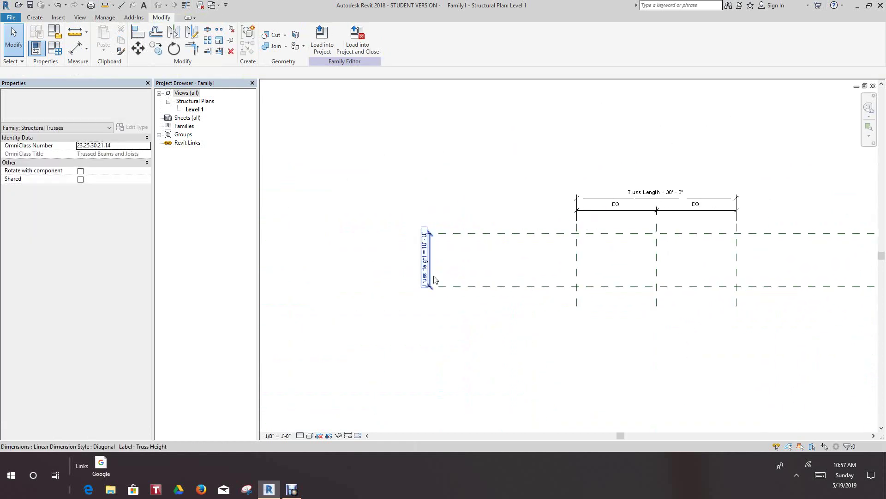
scroll(434, 279, "up", 3)
scroll(455, 246, "down", 2)
middle_click_drag(431, 254, 398, 252)
scroll(397, 253, "down", 1)
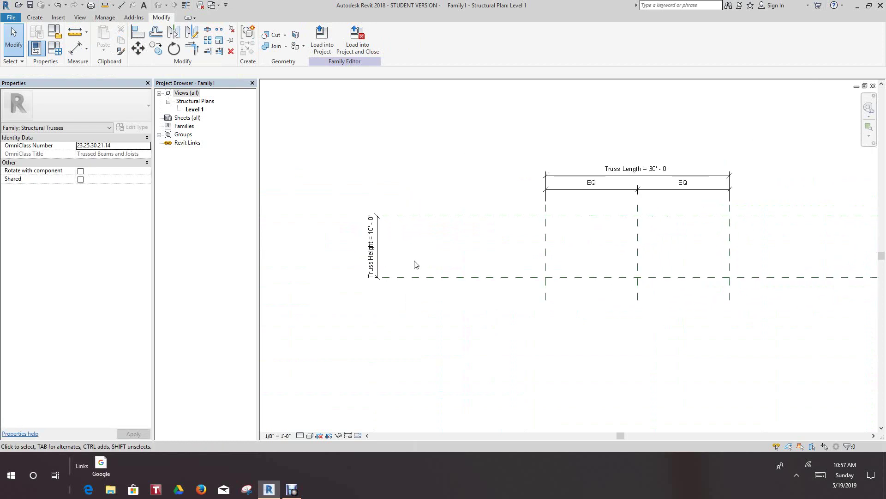
scroll(497, 301, "down", 1)
middle_click(500, 303)
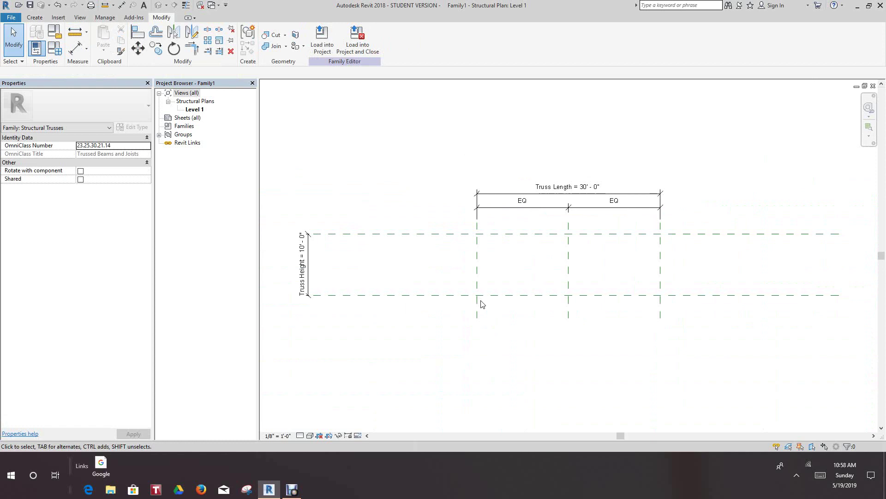
scroll(573, 167, "up", 1)
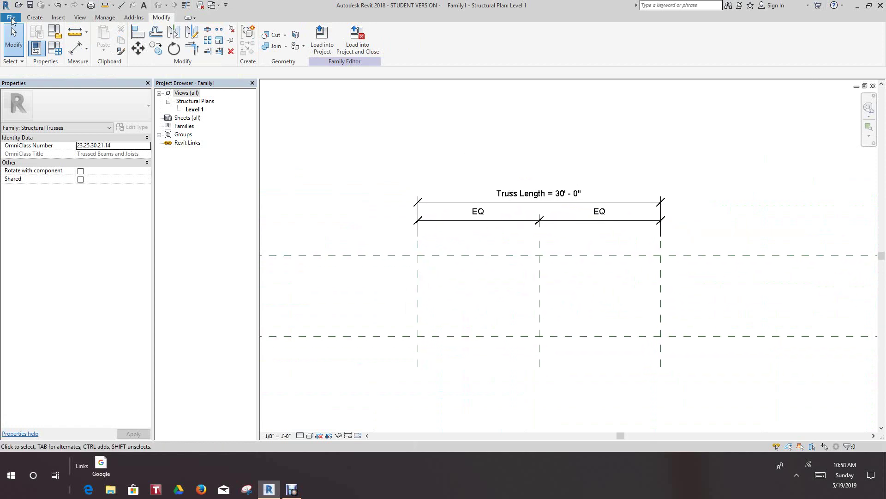
- Save the family to the Desktop under the name Basic Box Truss
left_click(10, 18)
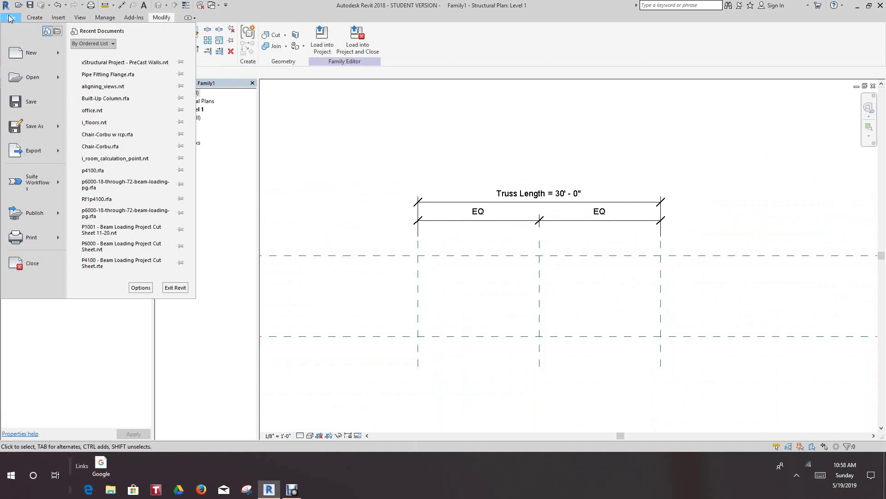
mouse_move(29, 125)
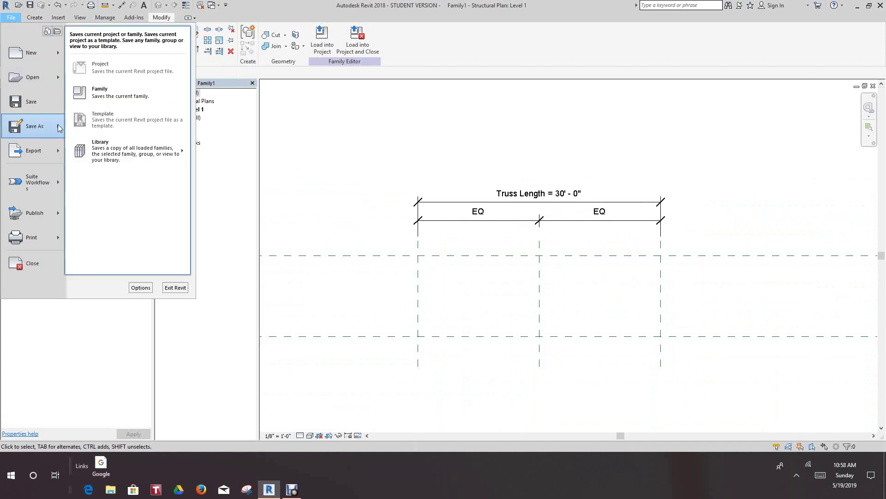
left_click(124, 94)
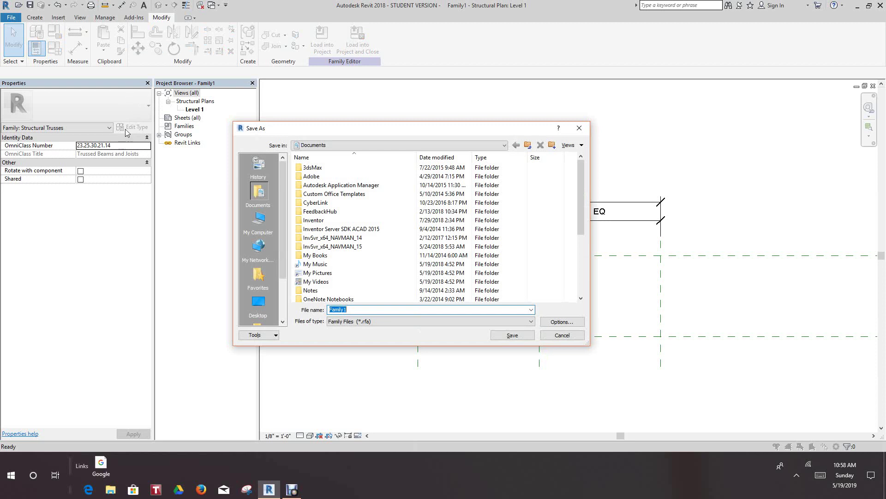
left_click(260, 305)
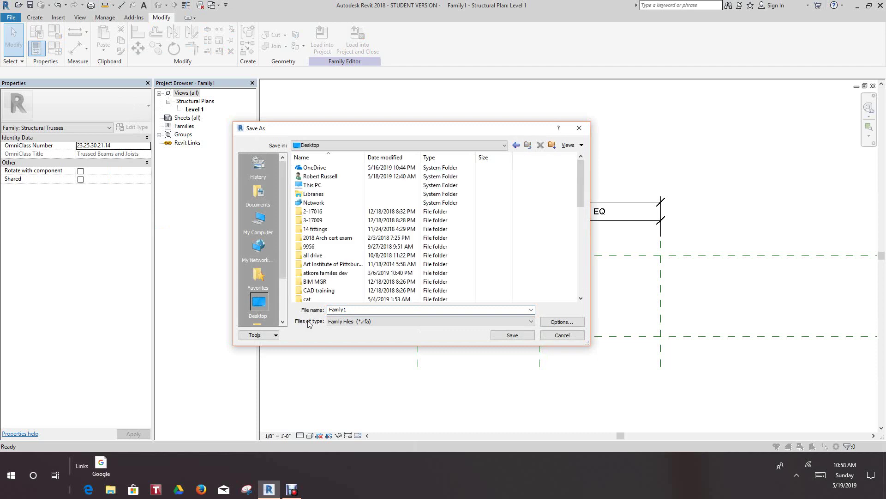
double_click(330, 309)
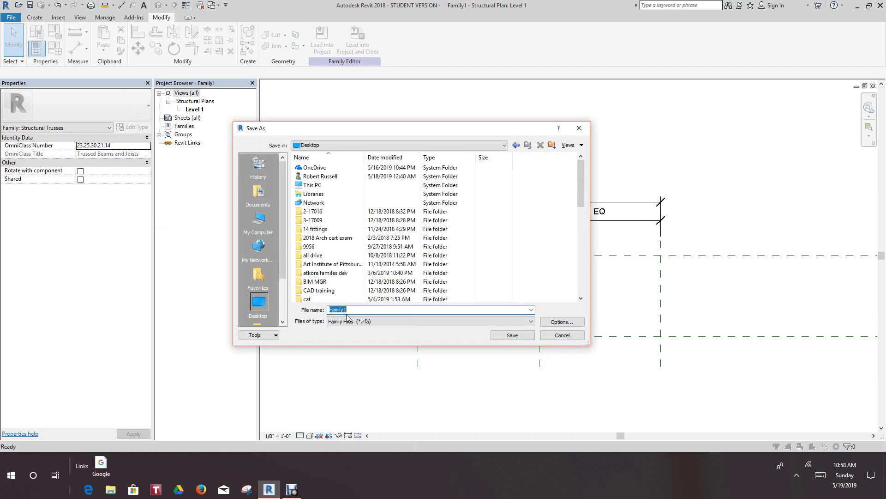
type("Bas")
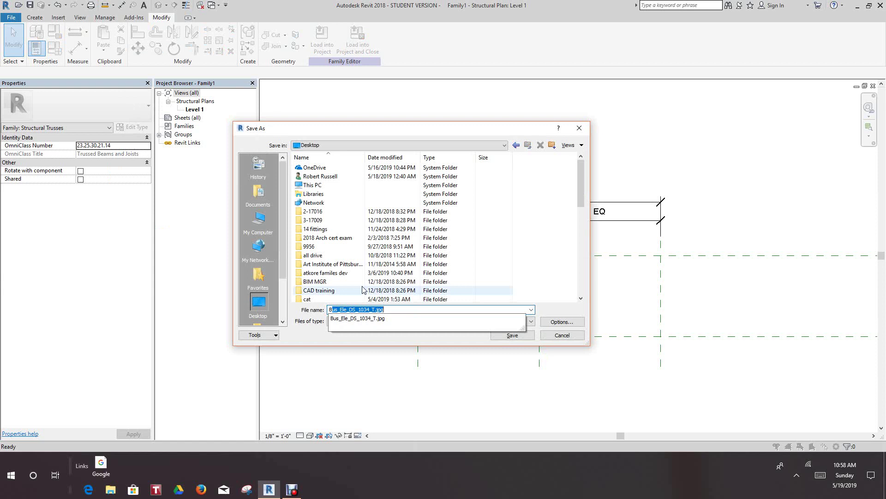
type("ic Box Tr")
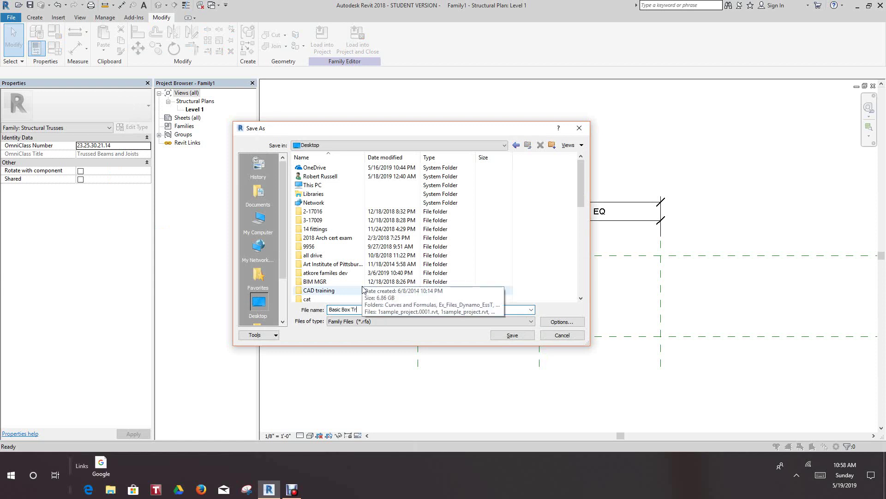
type("uss")
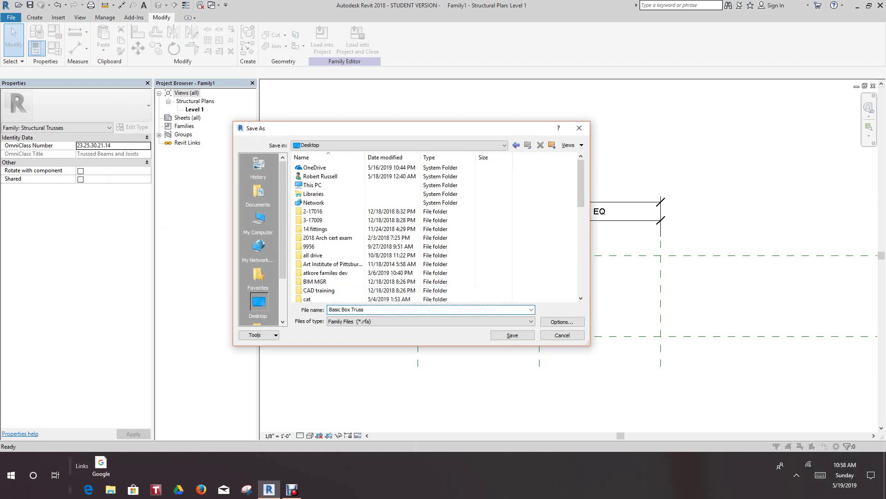
left_click(518, 339)
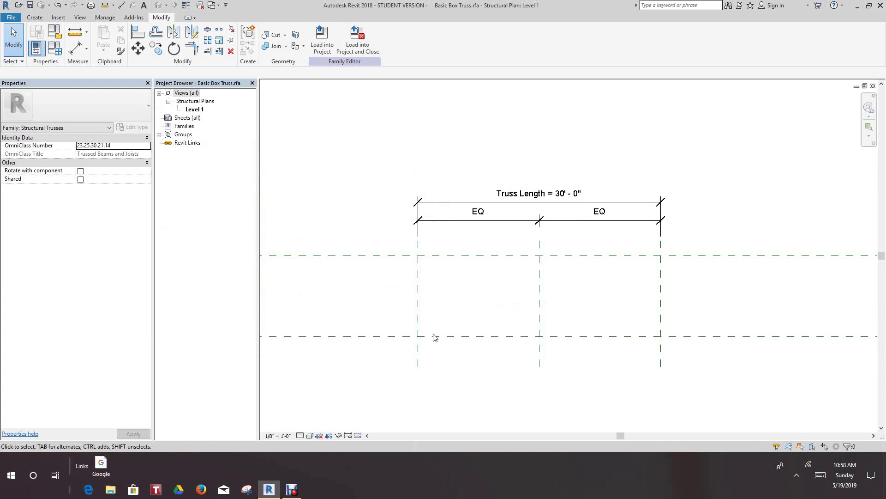
- Move the Truss Height dimension over to the right side of the truss
scroll(475, 337, "down", 2)
scroll(372, 316, "up", 2)
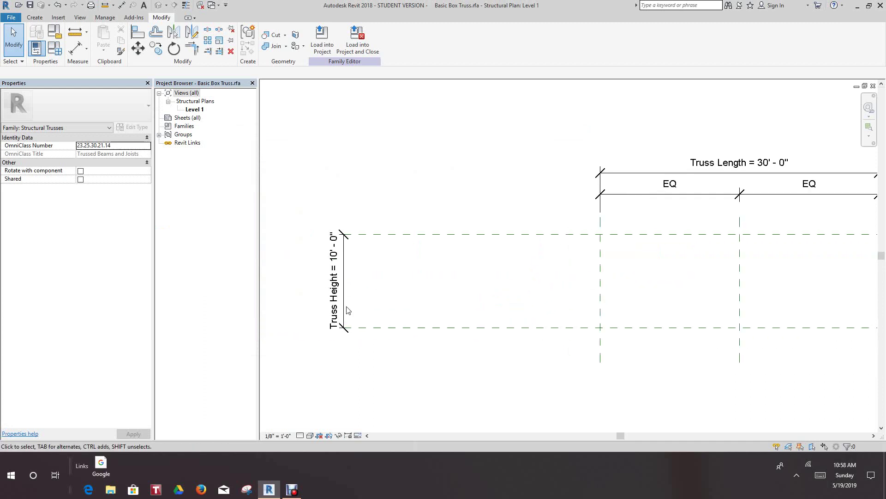
left_click(346, 311)
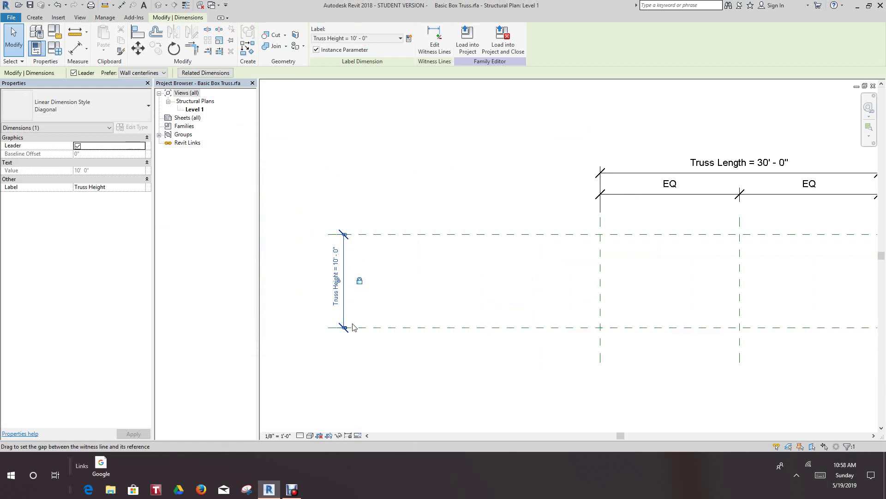
scroll(356, 335, "up", 2)
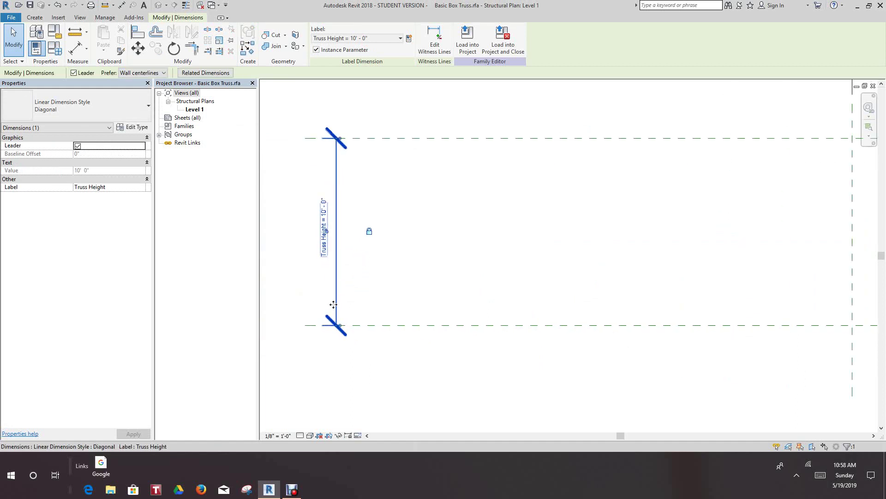
left_click_drag(355, 298, 728, 270, "ctrl")
left_click(616, 393)
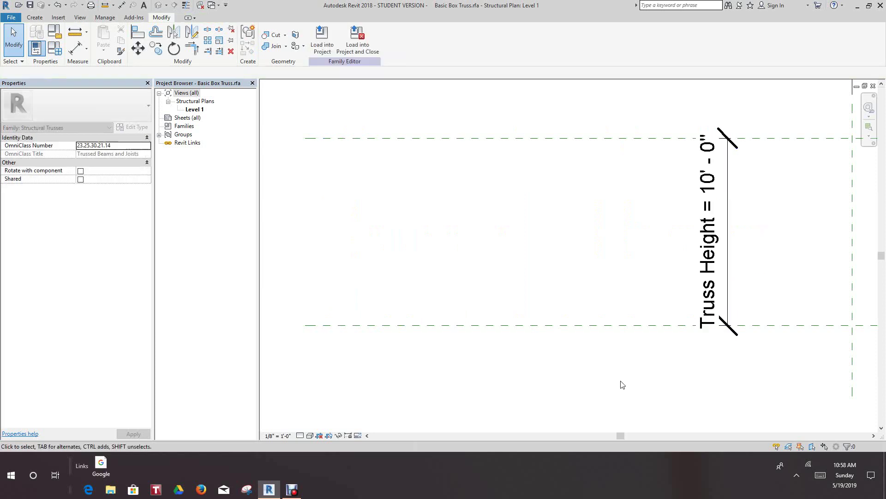
scroll(619, 382, "down", 1)
middle_click_drag(619, 382, 550, 381)
scroll(550, 381, "down", 1)
- Stretch the Bottom and Top reference planes rightward toward the dimension's extension line
left_click(347, 344)
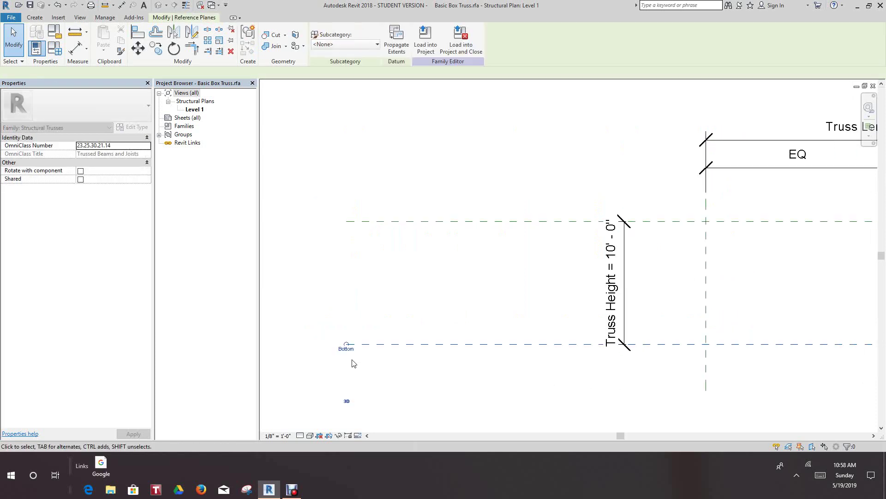
left_click_drag(346, 346, 427, 344)
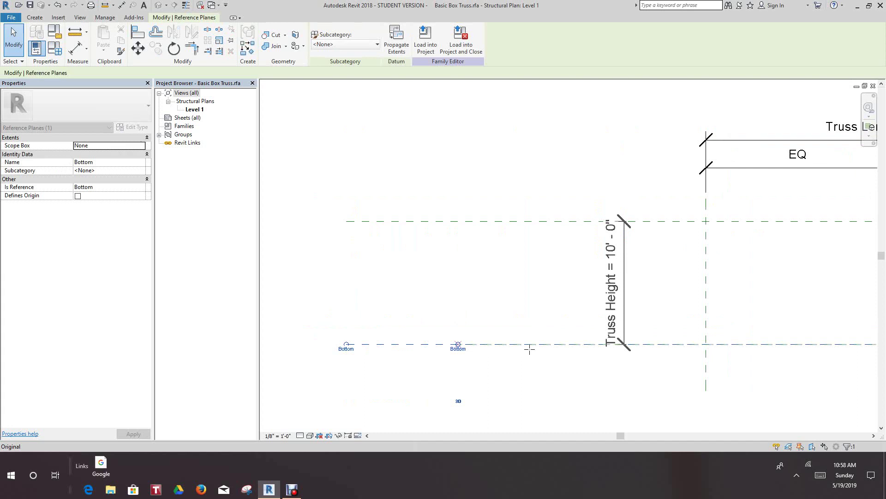
left_click(386, 263)
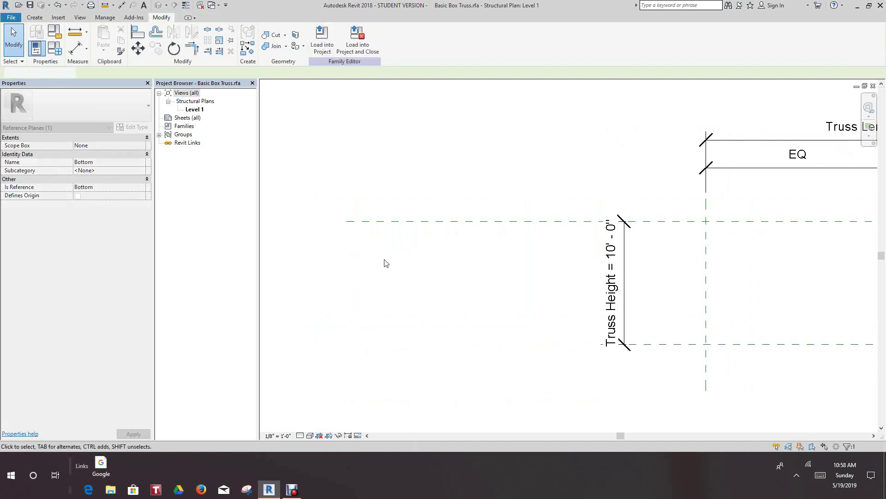
left_click(349, 222)
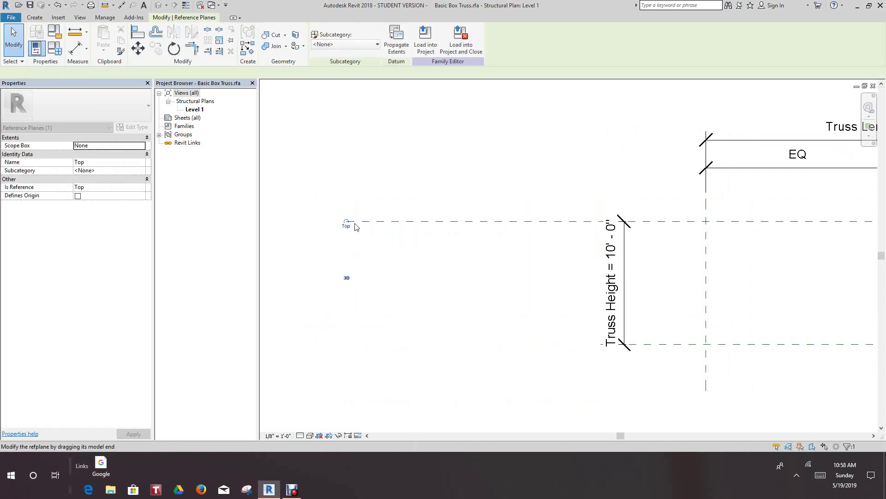
left_click_drag(586, 206, 607, 204)
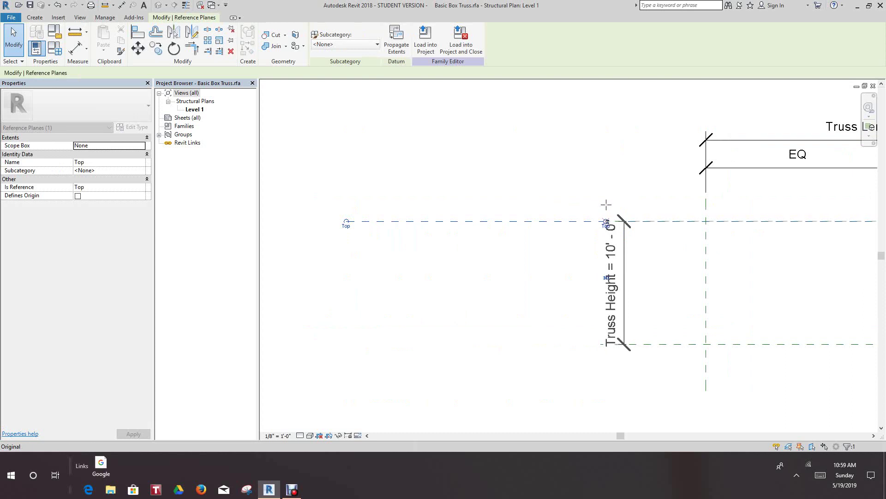
left_click(554, 296)
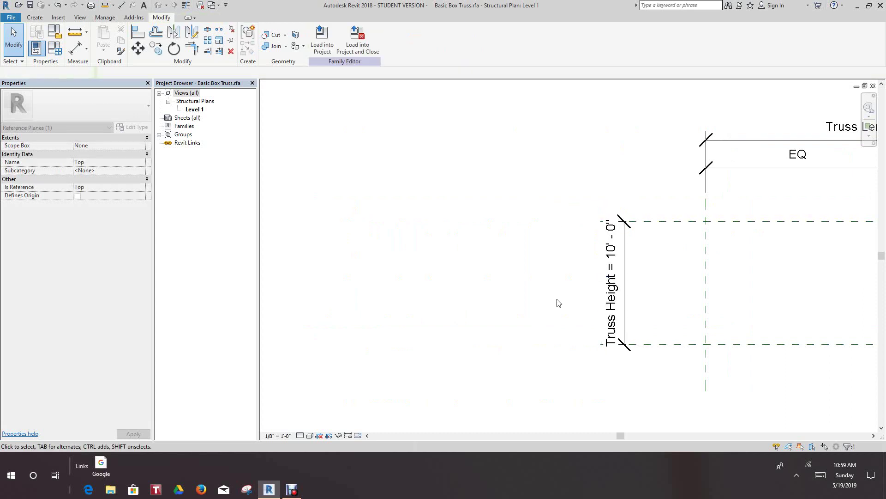
- Shorten the Top reference plane so it ends just past the truss's right edge
middle_click(556, 298)
middle_click(556, 298)
middle_click_drag(543, 297, 506, 259)
scroll(603, 278, "down", 1)
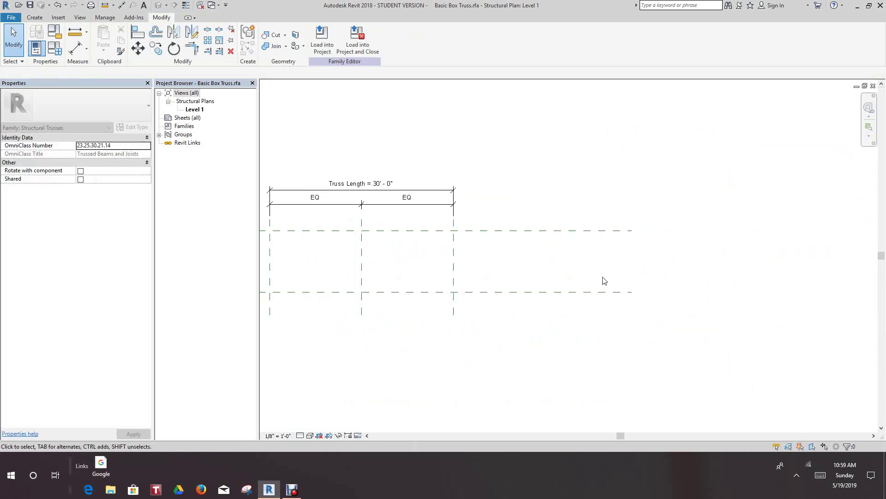
scroll(614, 281, "up", 1)
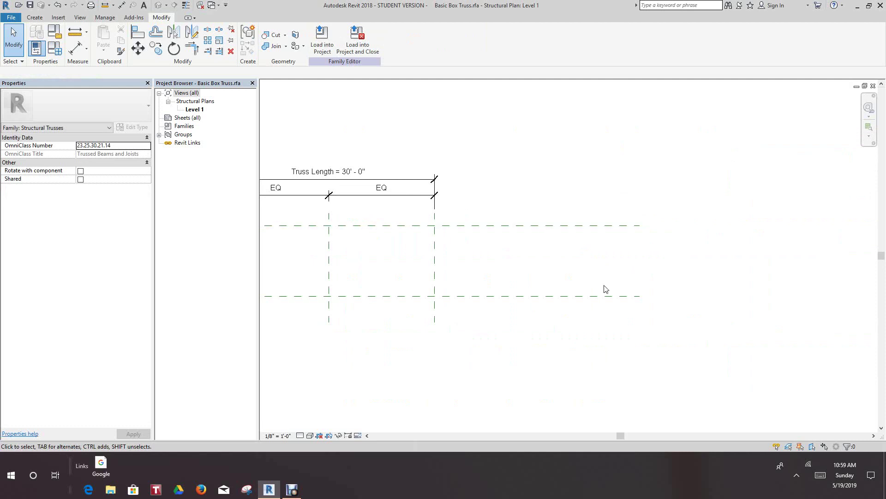
scroll(606, 289, "down", 1)
middle_click_drag(649, 311, 667, 321)
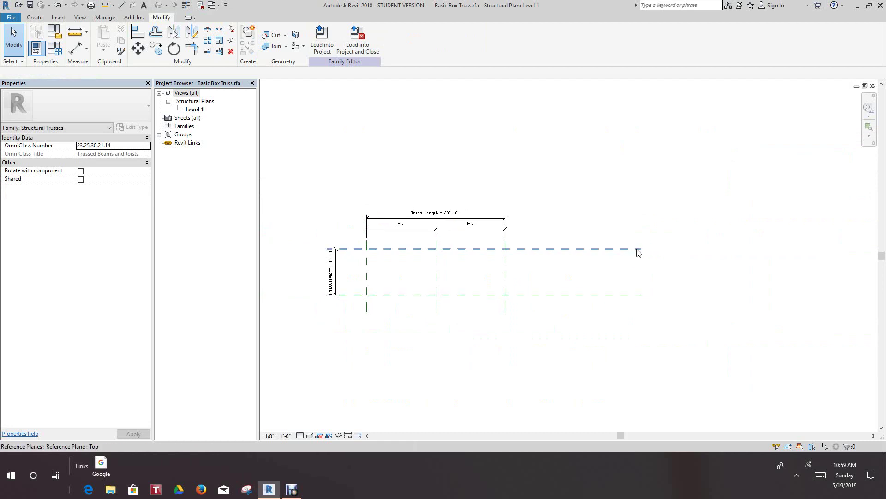
left_click(639, 251)
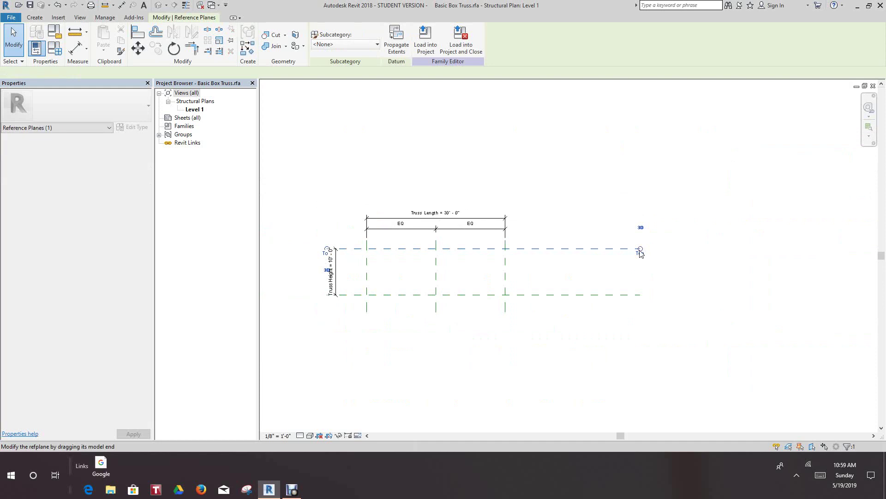
left_click_drag(640, 253, 595, 250)
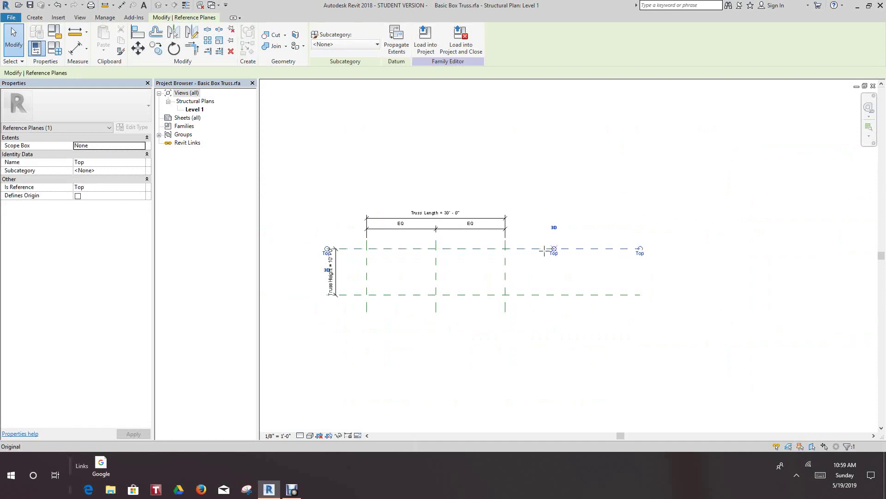
left_click_drag(528, 249, 528, 249)
left_click(573, 322)
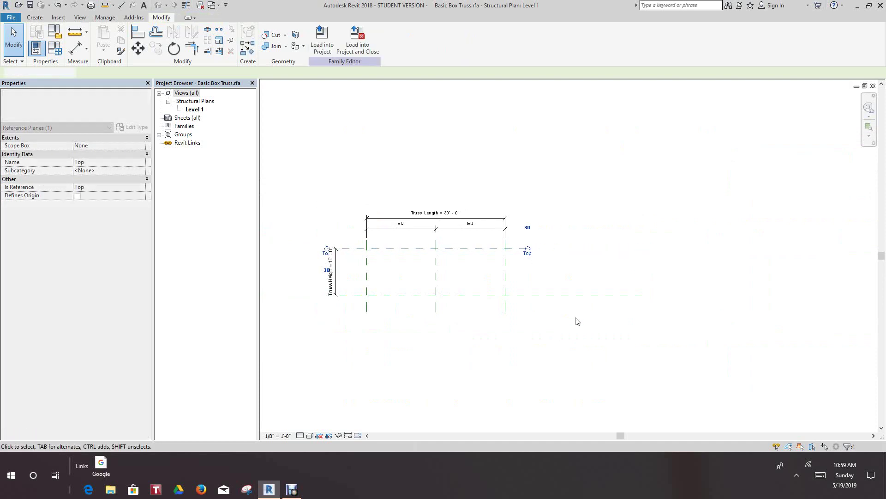
- Shorten the Bottom reference plane to end at the same point as the Top plane
left_click(598, 295)
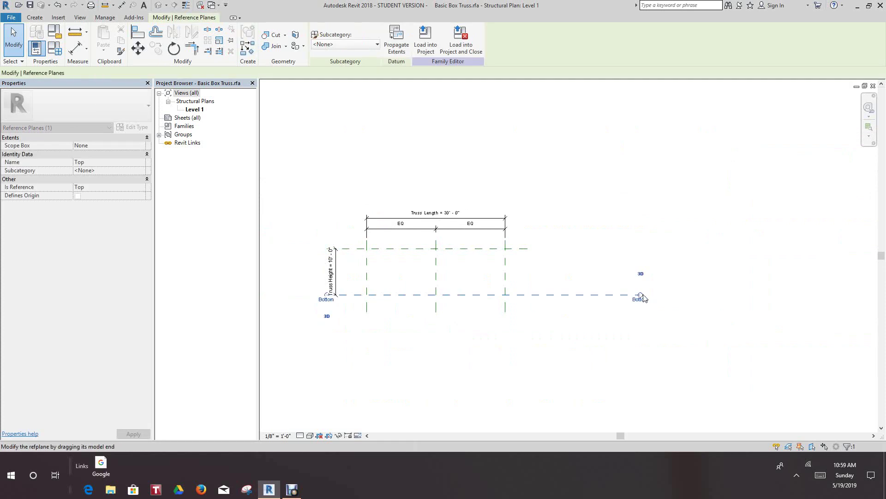
left_click_drag(638, 296, 527, 295)
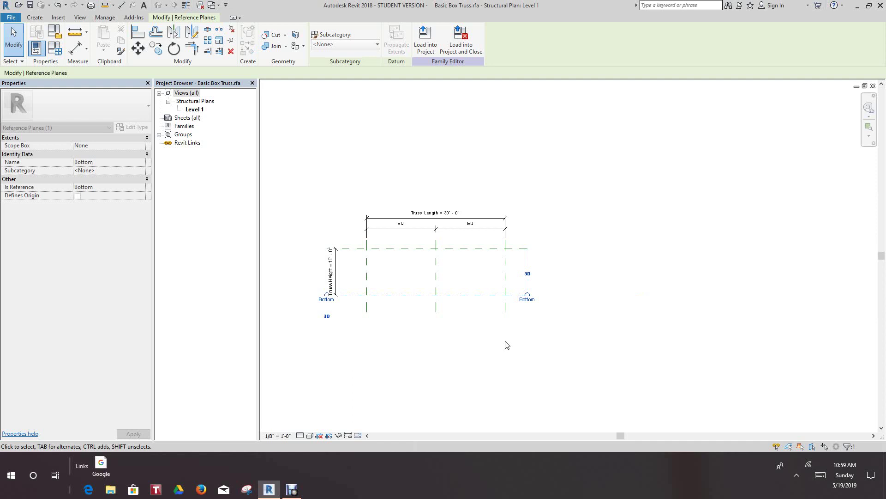
left_click(516, 348)
middle_click_drag(526, 354, 602, 348)
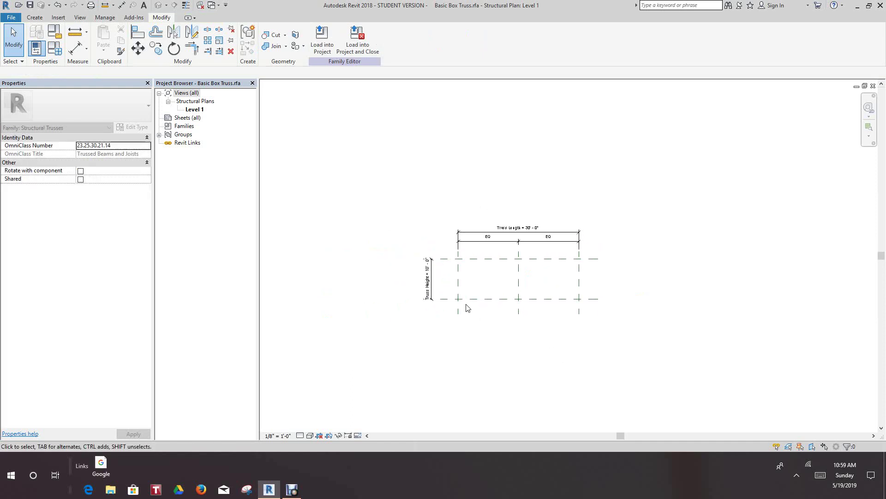
- Move the Truss Height dimension line further to the right
scroll(445, 298, "up", 5)
middle_click_drag(425, 278, 477, 293)
scroll(470, 295, "down", 1)
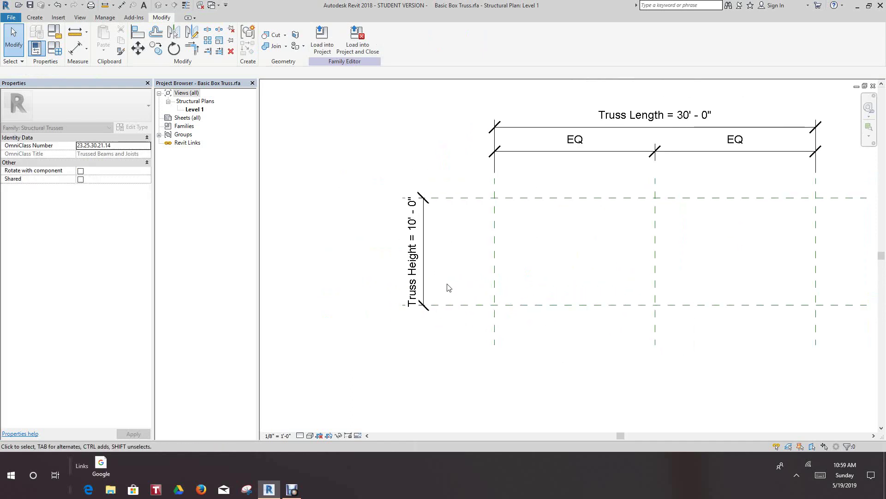
scroll(450, 288, "up", 2)
scroll(461, 287, "down", 1)
scroll(443, 285, "up", 1)
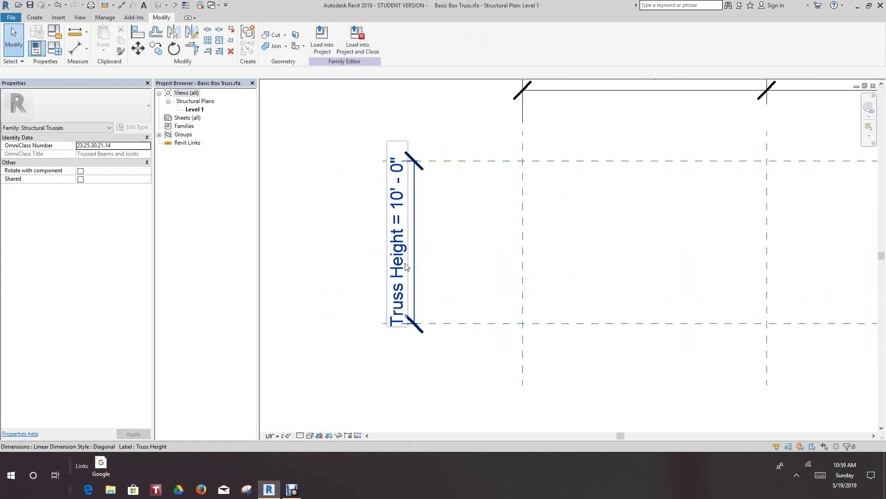
left_click(434, 280)
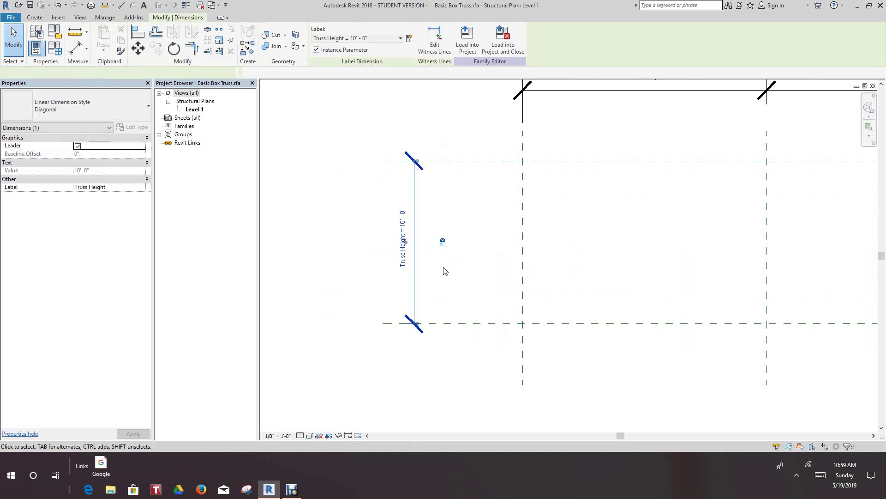
scroll(443, 273, "up", 1)
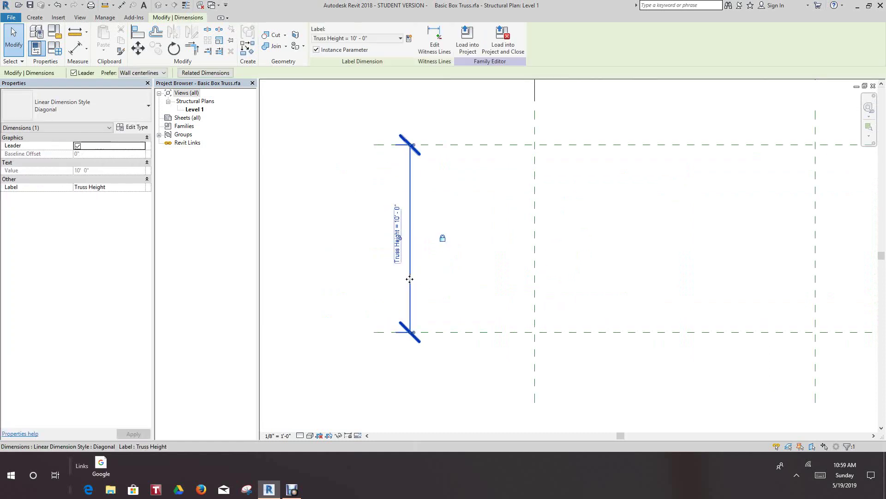
left_click_drag(428, 279, 483, 279)
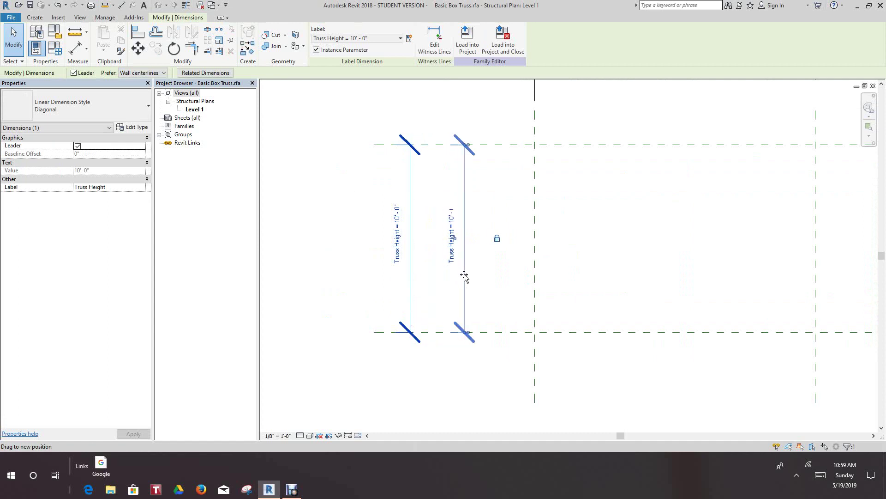
left_click(356, 296)
- Change the Truss Height value from 10' - 0" to 6' - 0"
scroll(352, 303, "down", 3)
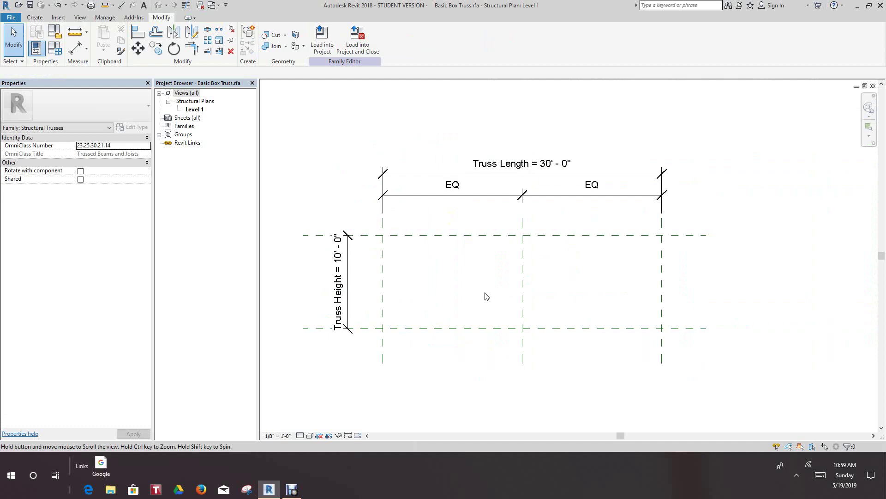
scroll(484, 295, "up", 1)
scroll(498, 297, "down", 1)
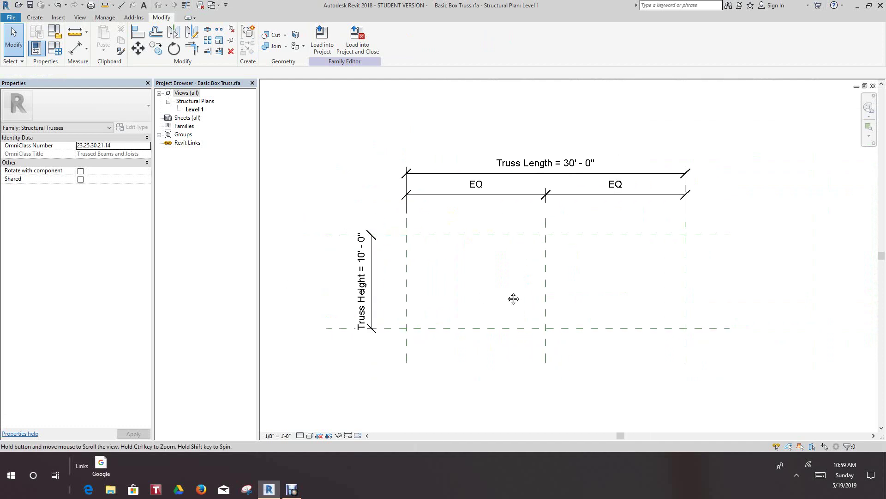
scroll(508, 294, "up", 1)
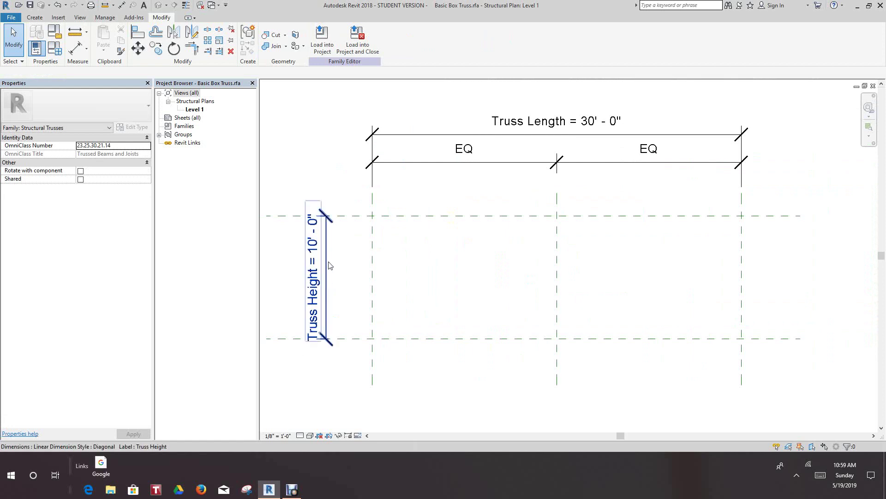
scroll(329, 266, "up", 2)
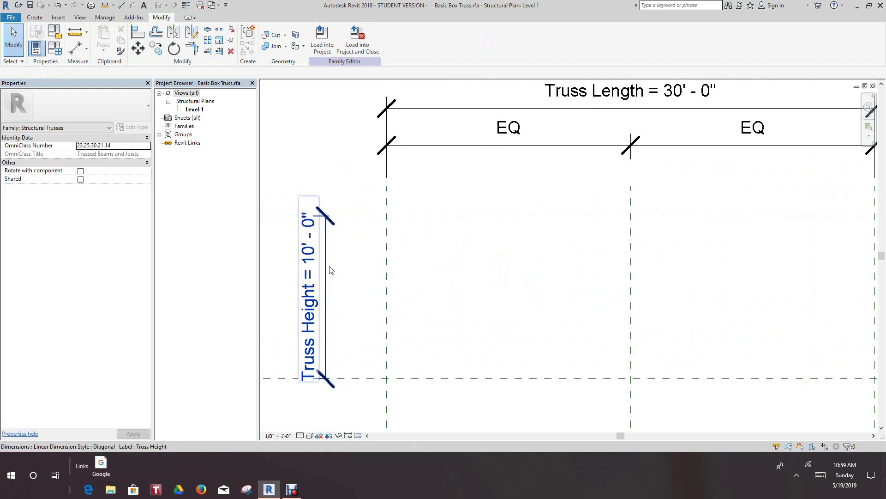
scroll(329, 270, "down", 1)
scroll(340, 242, "up", 1)
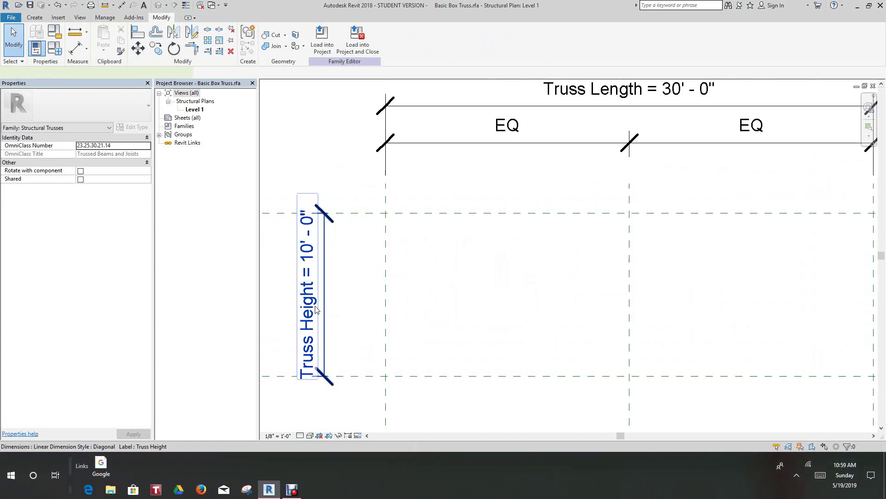
left_click(316, 309)
left_click(316, 309)
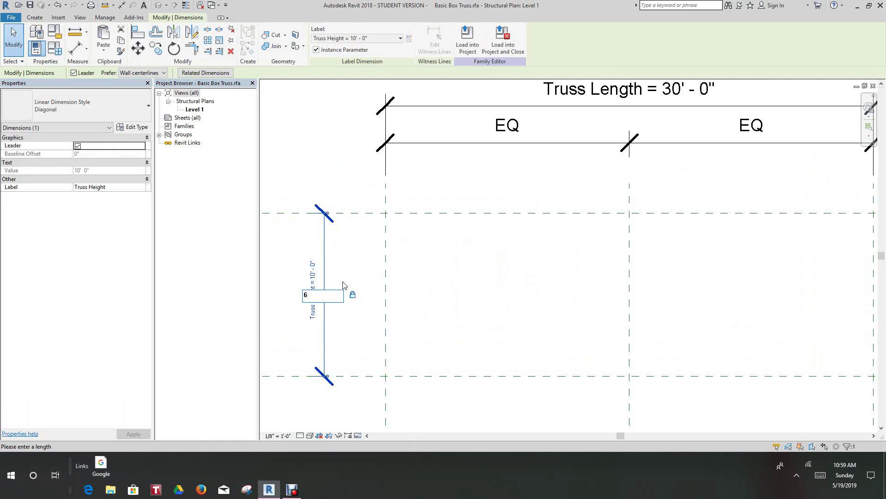
key("Return")
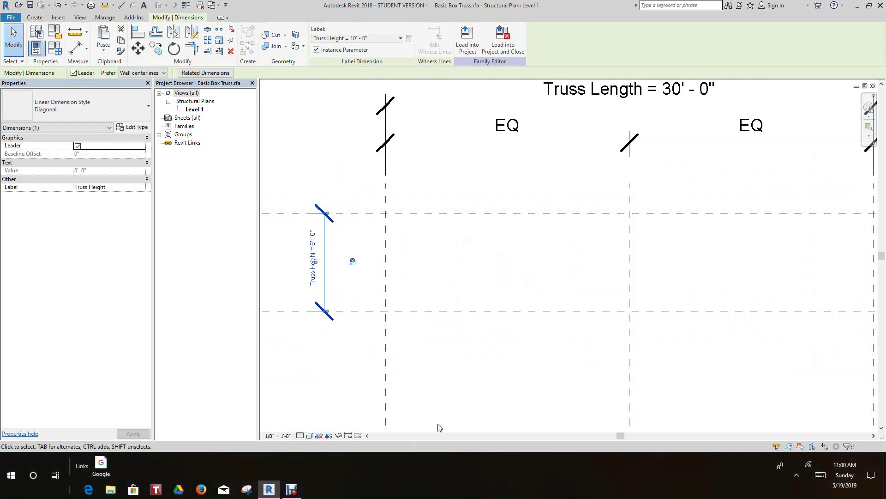
left_click(477, 401)
scroll(495, 365, "down", 3)
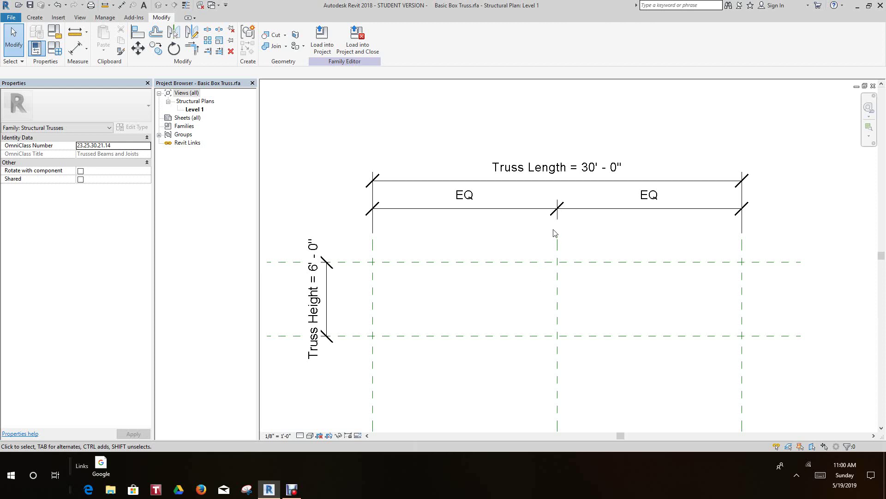
scroll(544, 267, "down", 3)
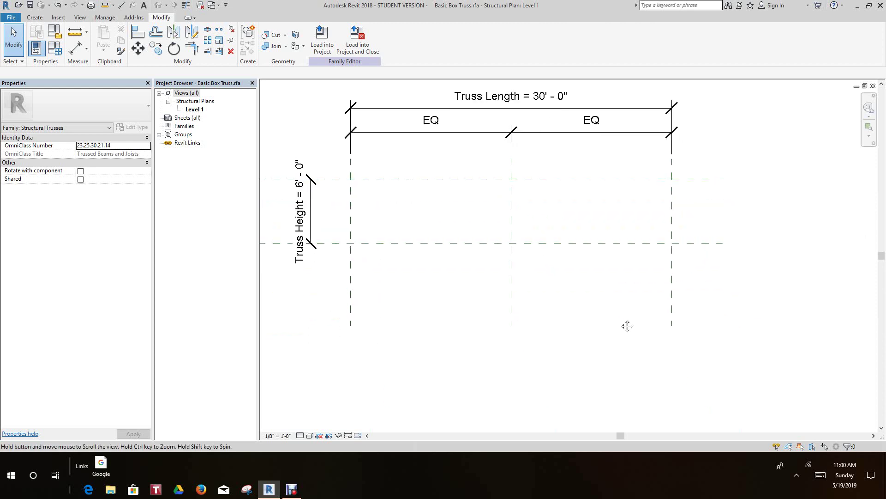
scroll(623, 326, "down", 2)
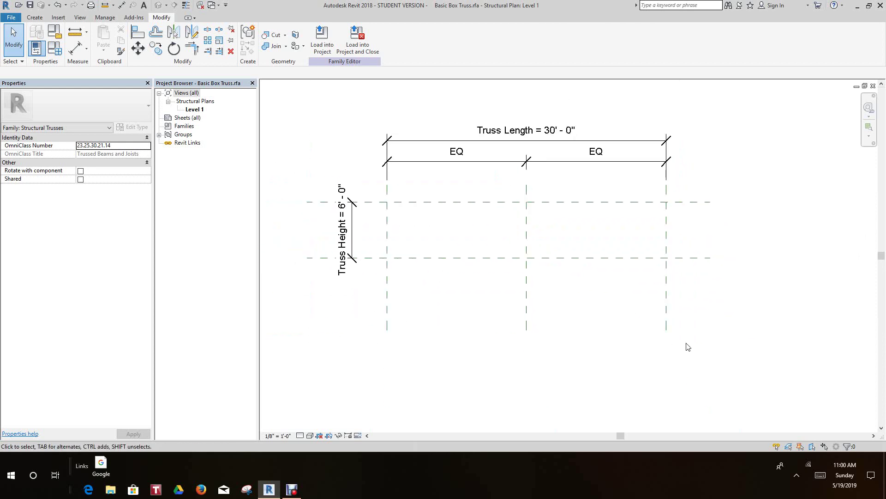
- Pull the lower ends of the Right and Left reference planes up to just below the Bottom plane
scroll(662, 333, "down", 1)
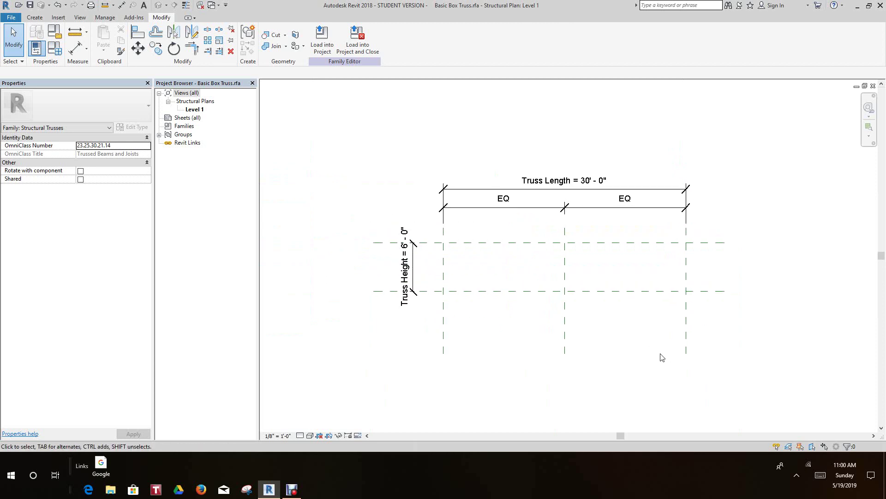
scroll(721, 372, "up", 1)
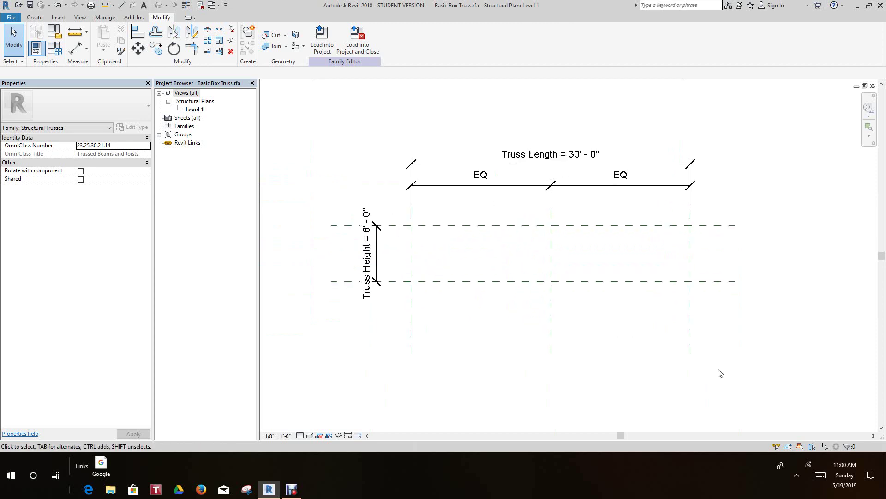
left_click(690, 356)
left_click_drag(688, 347, 687, 300)
key("Escape")
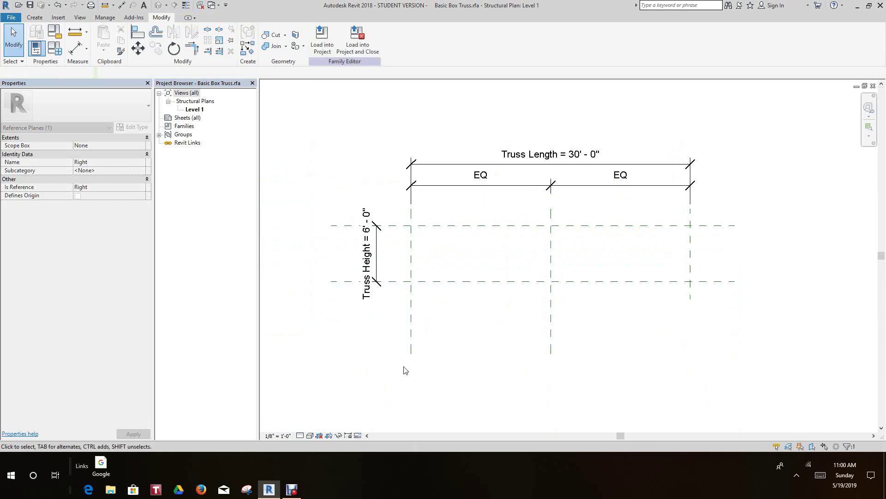
left_click(410, 347)
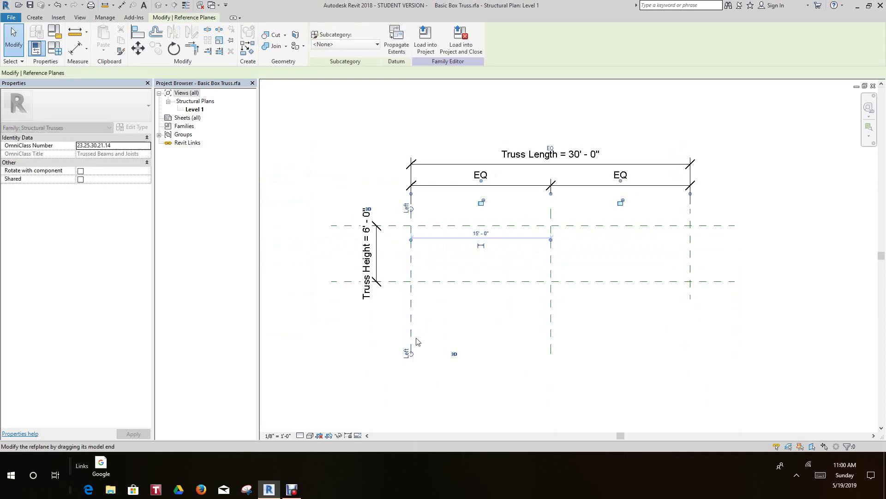
left_click_drag(412, 353, 411, 299)
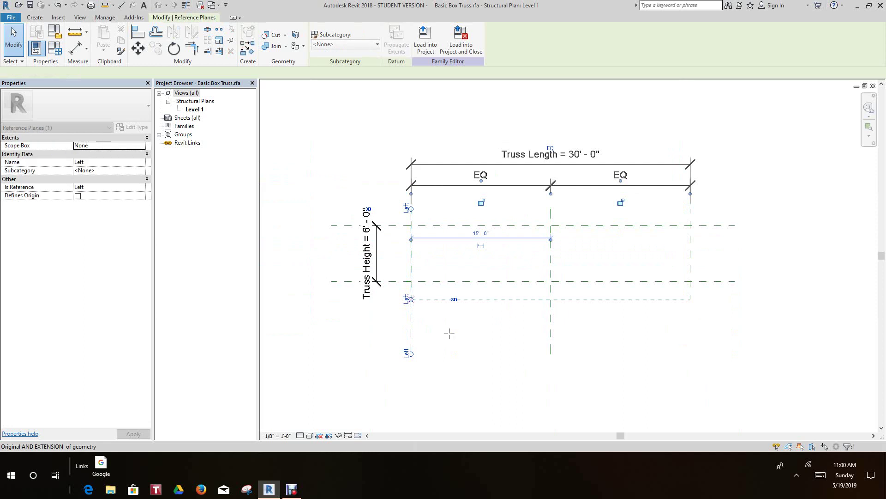
middle_click_drag(477, 331, 481, 342)
key("Escape")
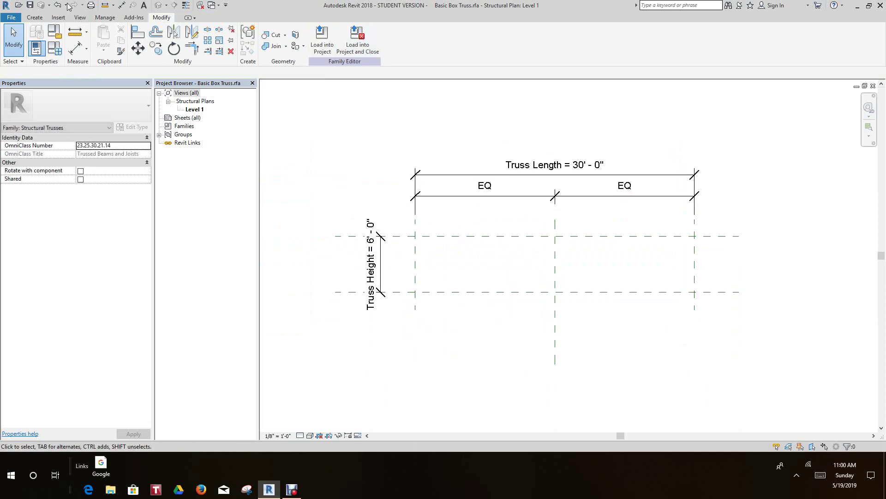
- Draw vertical reference planes at the midpoints of the left and right truss halves
left_click(41, 20)
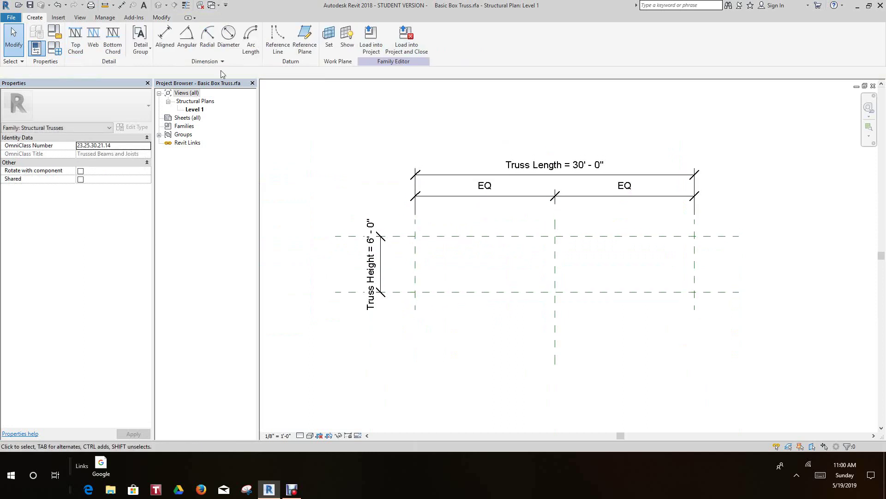
left_click(316, 36)
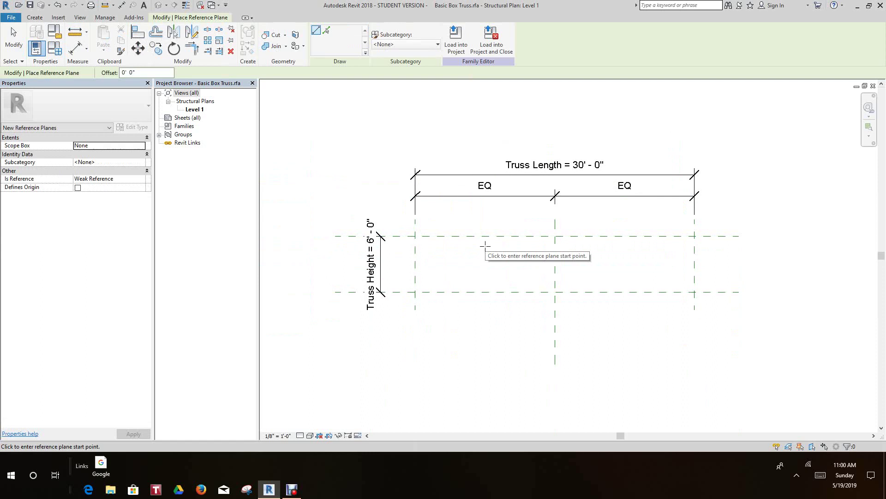
left_click(486, 219)
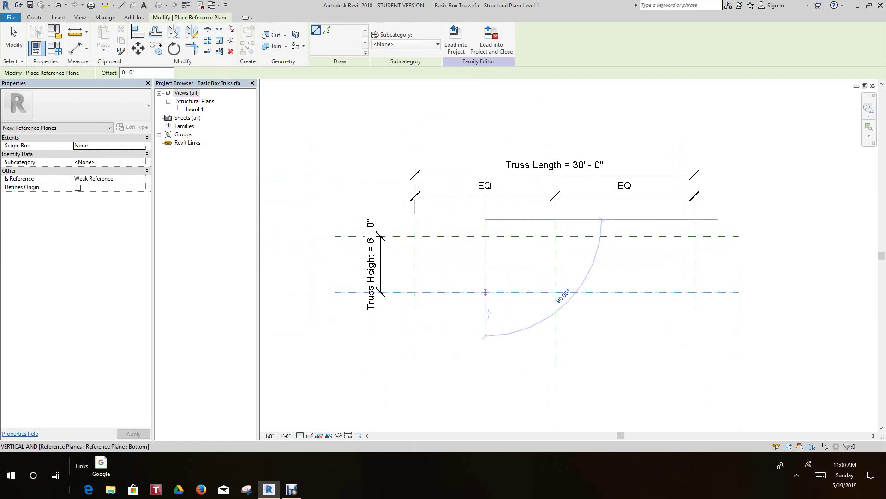
left_click(485, 327)
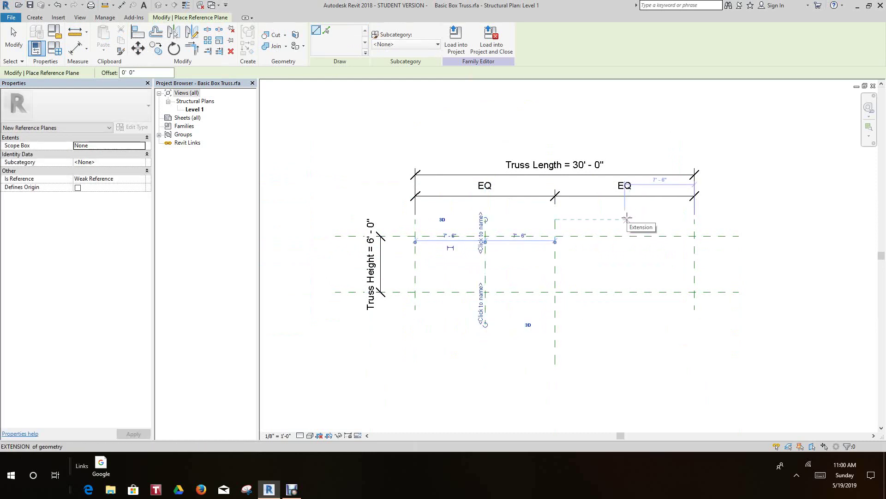
left_click(626, 219)
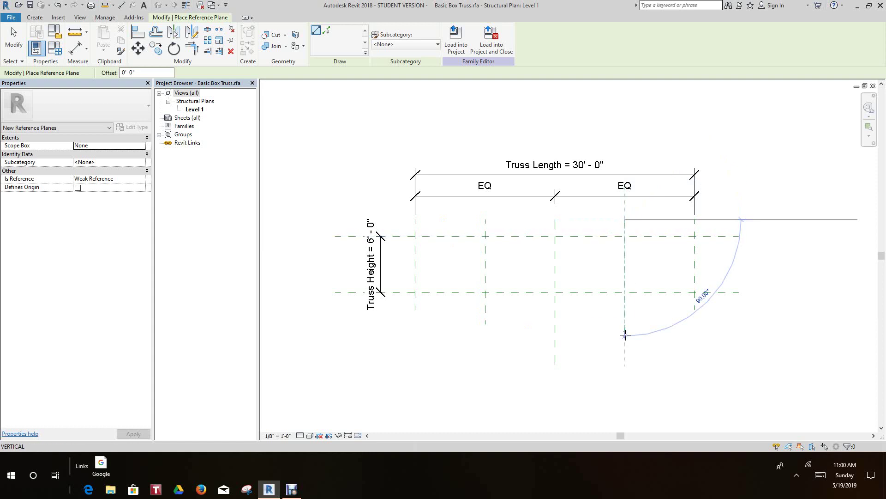
left_click(621, 318)
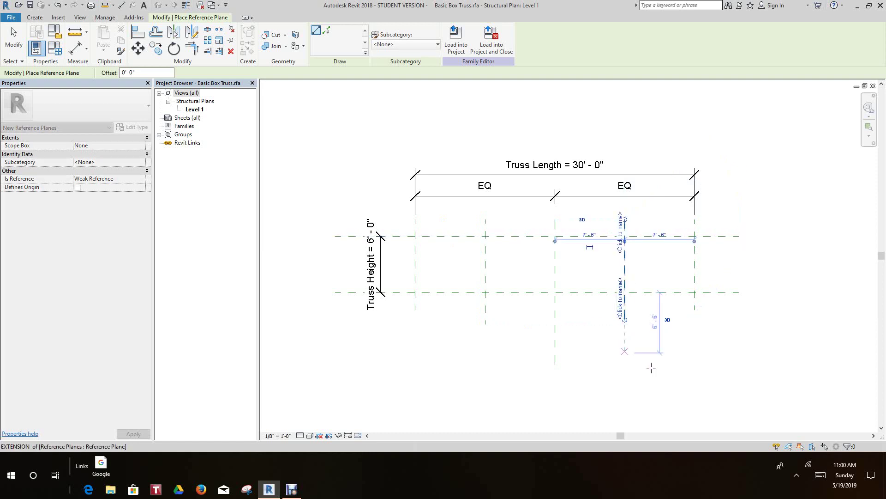
- Make the 7'-6" temporary dimension to the new plane permanent
left_click(657, 329)
scroll(657, 364, "up", 2)
key("Escape")
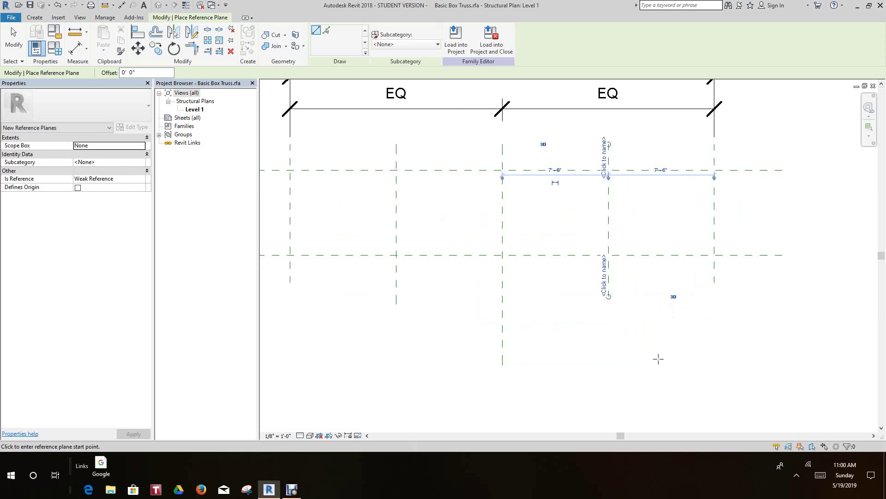
scroll(780, 370, "down", 3)
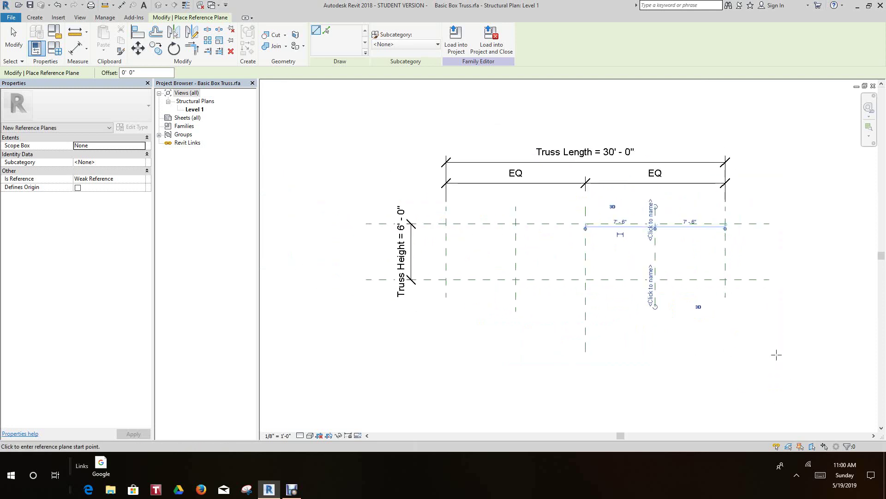
scroll(673, 265, "up", 4)
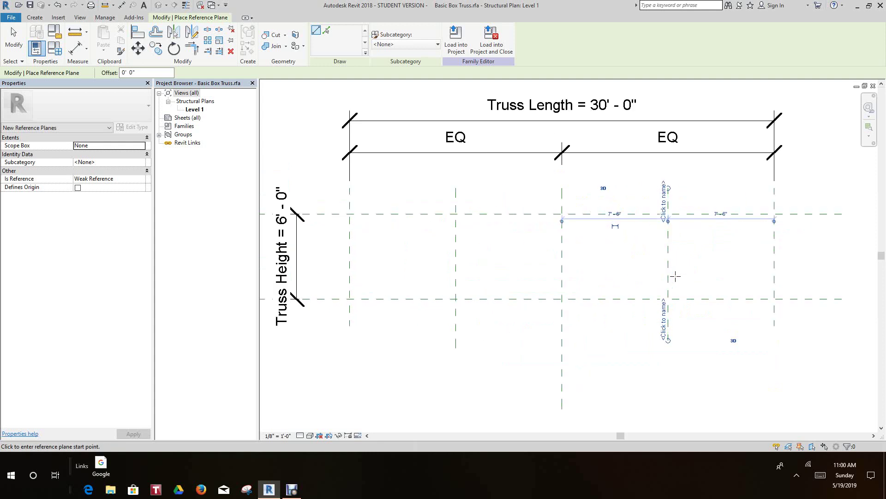
scroll(673, 262, "down", 4)
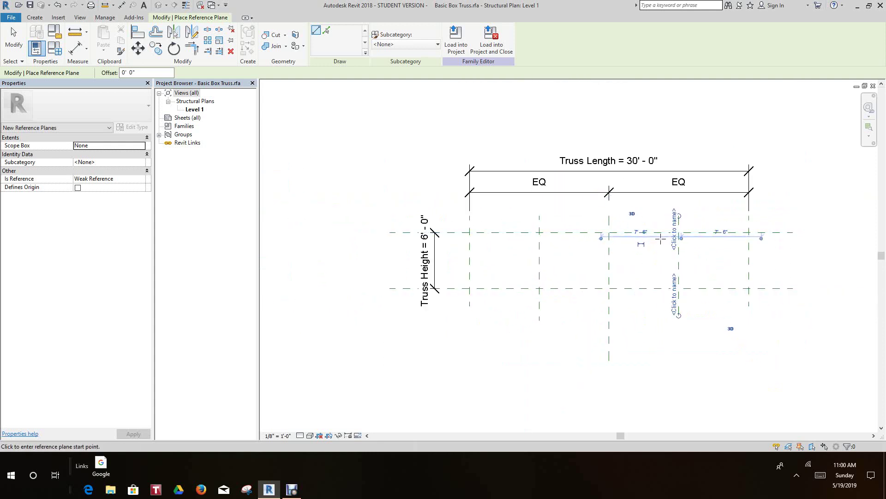
scroll(635, 239, "up", 3)
scroll(657, 243, "up", 3)
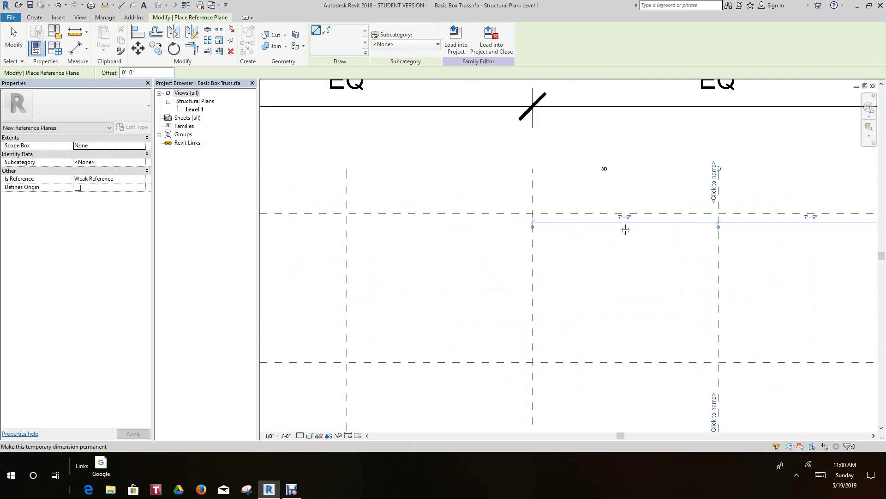
left_click(625, 229)
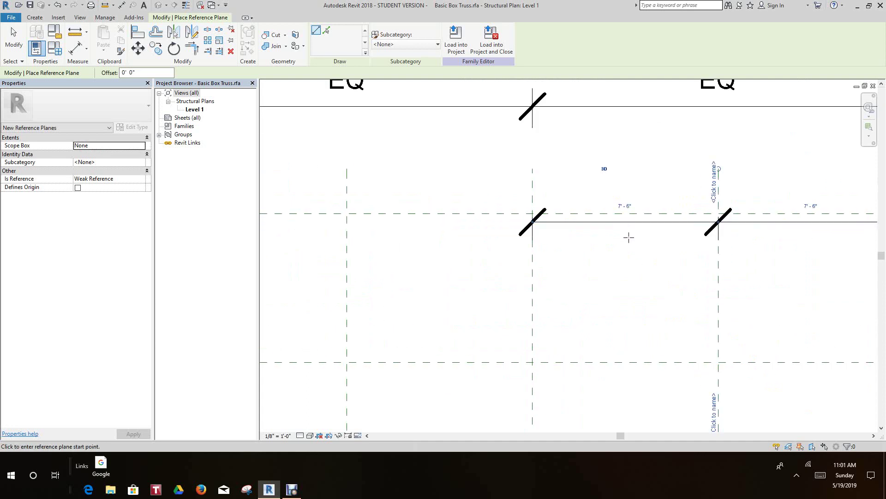
scroll(633, 245, "down", 3)
scroll(632, 248, "down", 1)
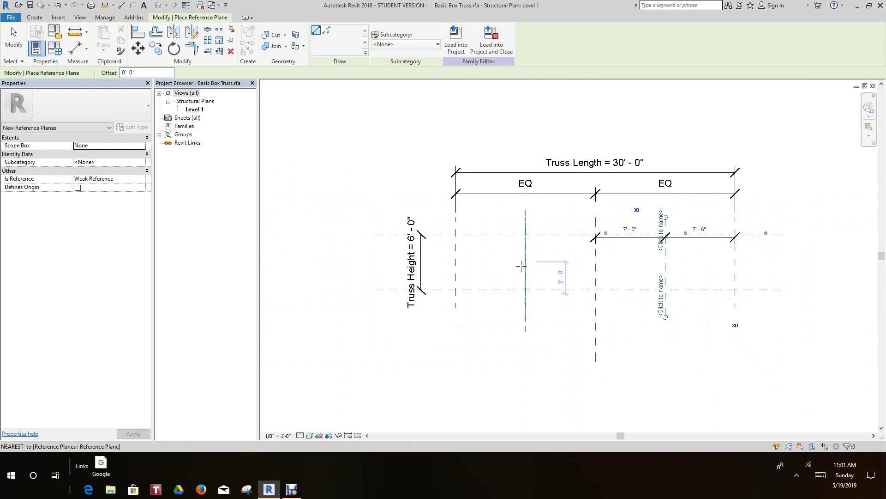
scroll(508, 266, "up", 1)
scroll(479, 261, "up", 2)
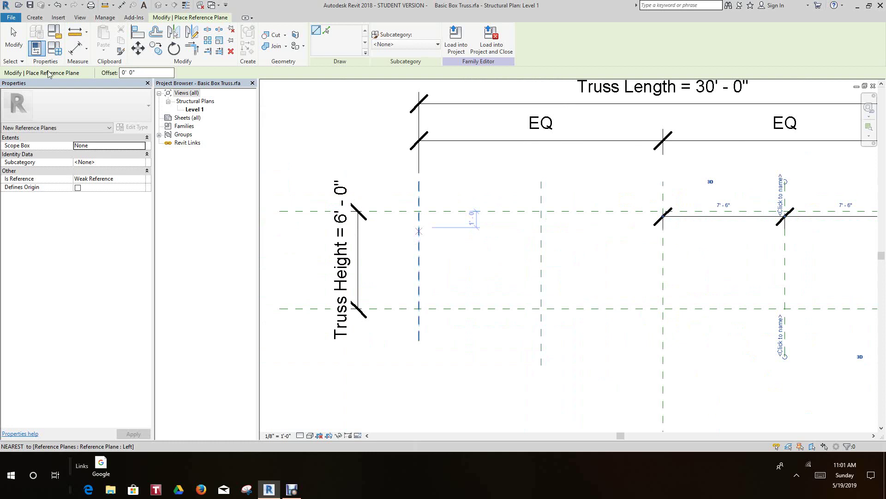
- Add an aligned dimension string across the Left, left-midpoint and Center planes, in line with the existing one
left_click(75, 48)
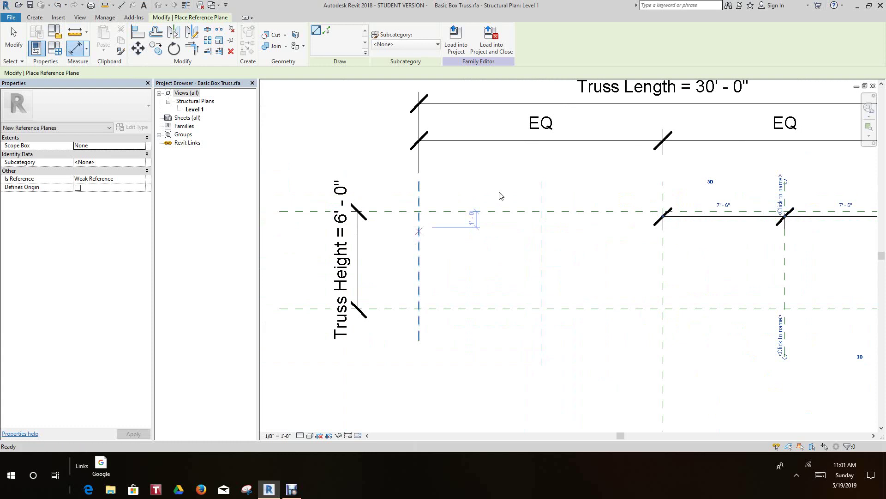
left_click(419, 272)
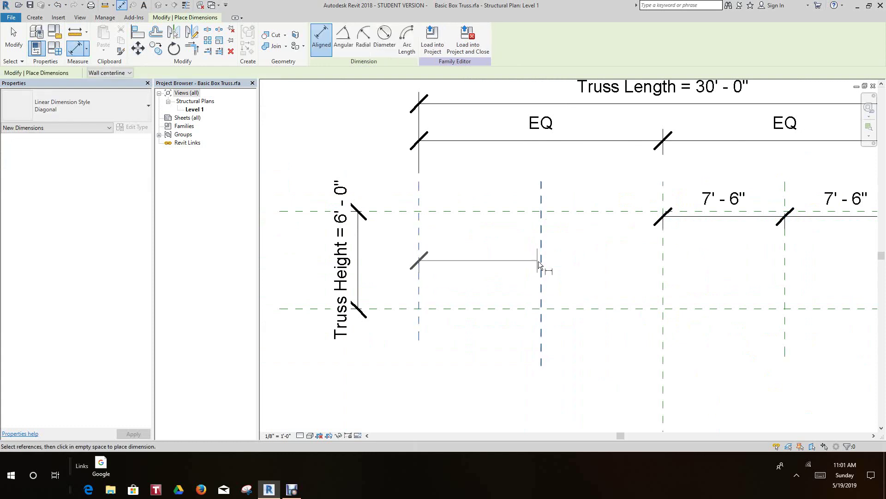
left_click(541, 264)
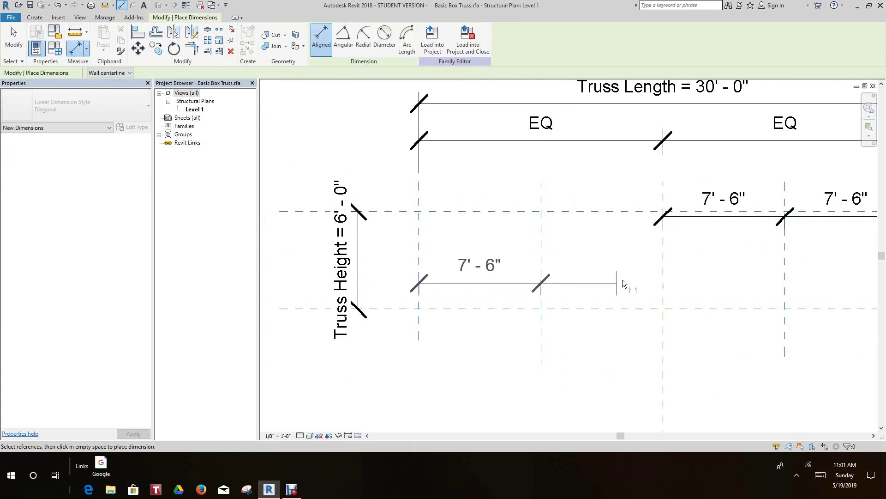
left_click(663, 275)
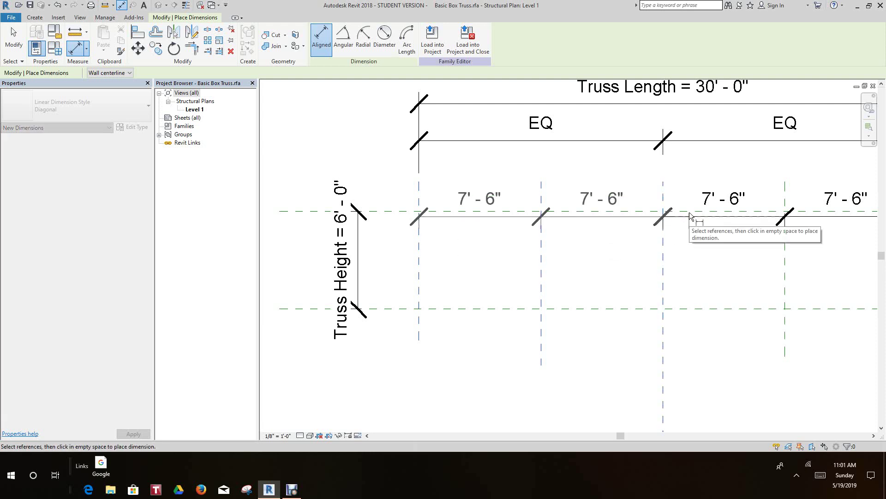
left_click(697, 225)
key("z")
key("f")
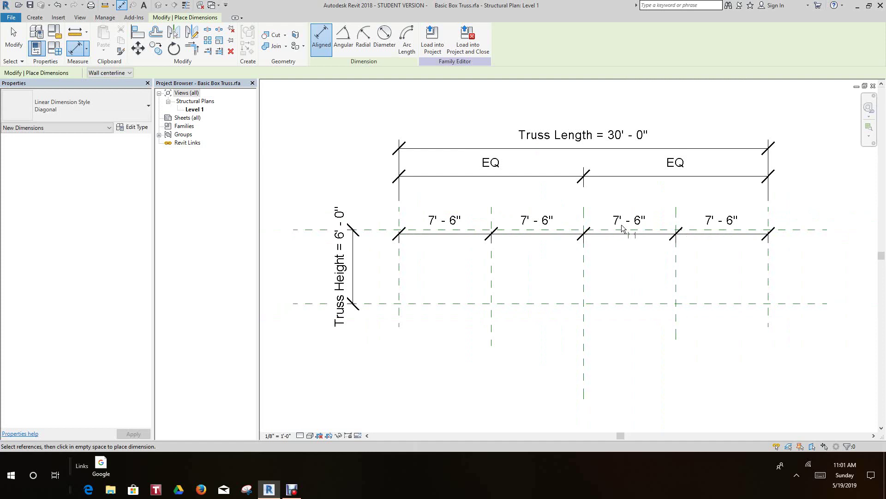
scroll(619, 245, "down", 3)
- Move both 7'-6" dimension strings below the truss bottom line
right_click(608, 237)
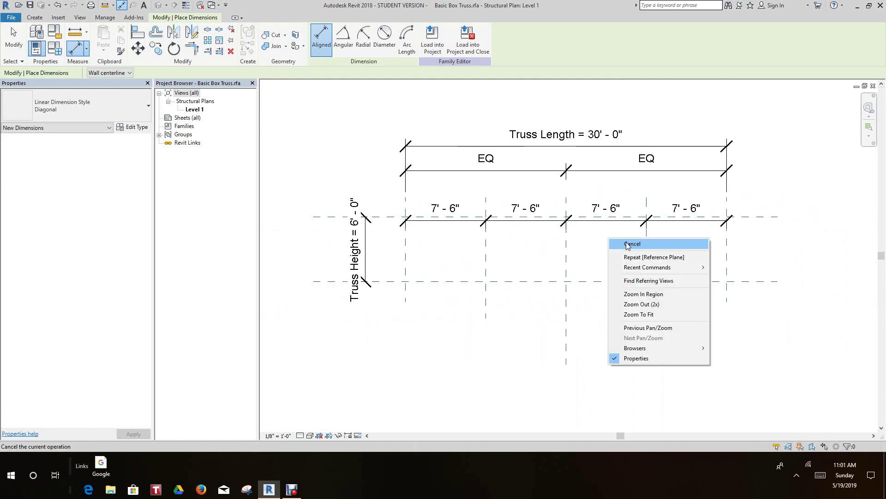
left_click(621, 243)
left_click_drag(619, 224, 623, 318)
left_click(523, 223)
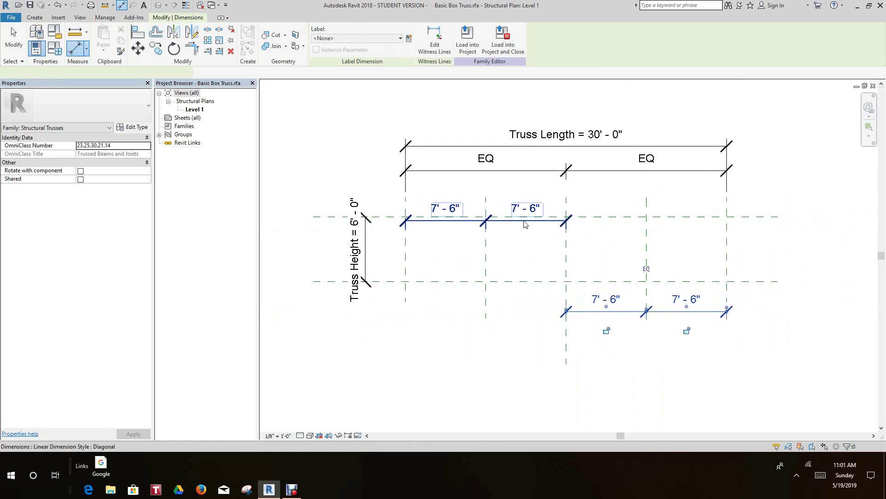
mouse_move(534, 319)
left_mouse_down()
mouse_move(536, 331)
mouse_move(536, 311)
left_mouse_up()
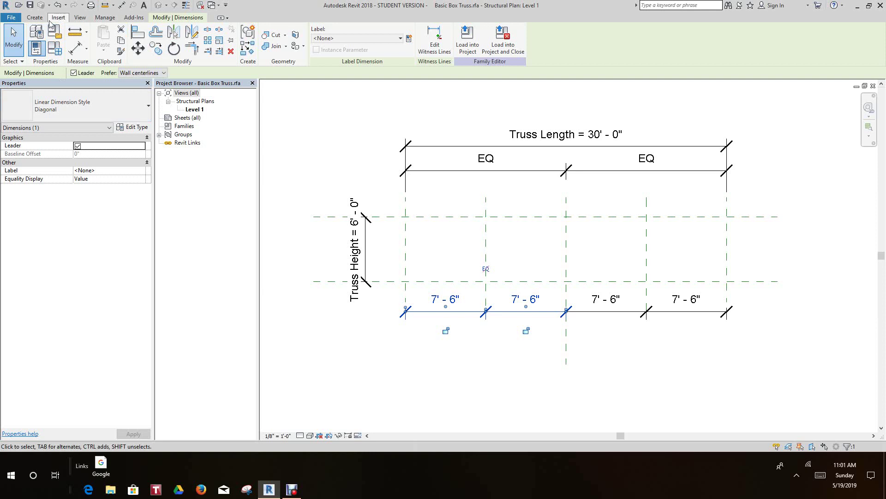
- Draw the top chord between the upper plane intersections and the bottom chord between the lower ones
left_click(35, 18)
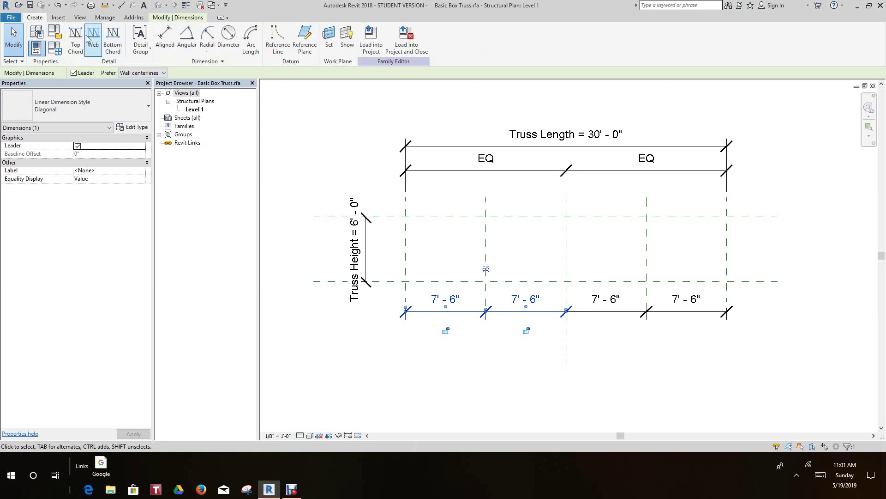
left_click(76, 41)
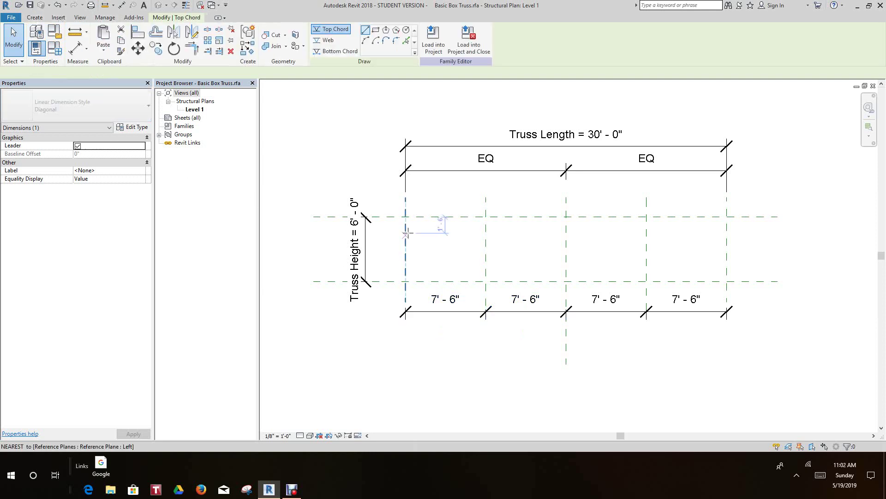
left_click(405, 215)
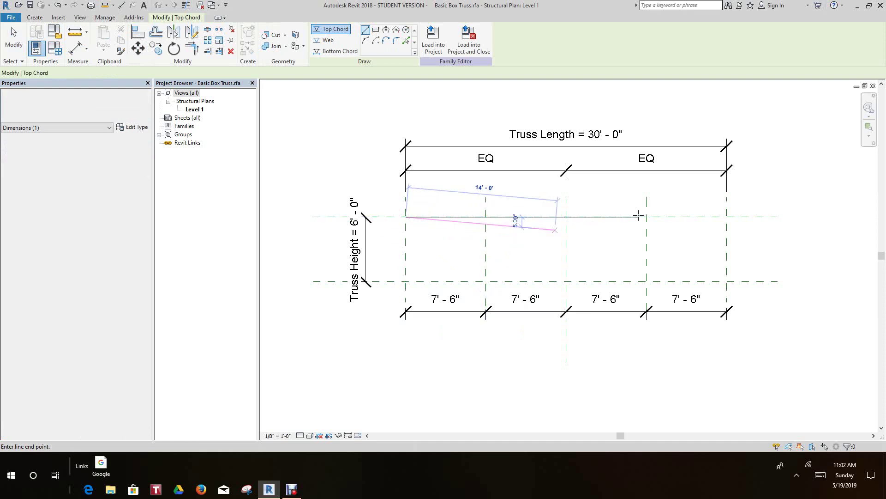
left_click(727, 217)
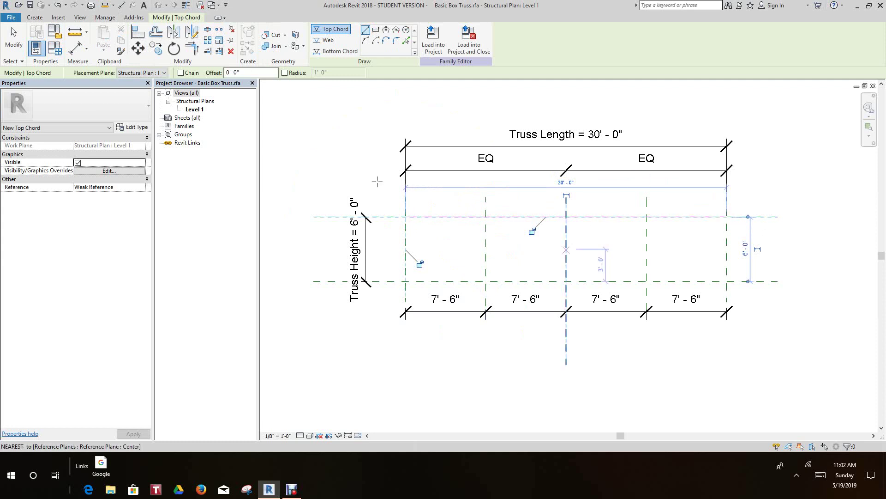
left_click(328, 51)
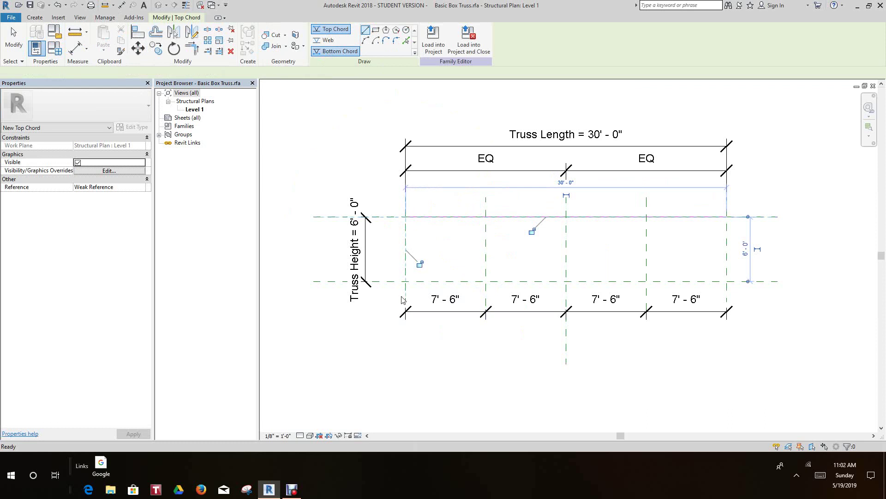
left_click(405, 281)
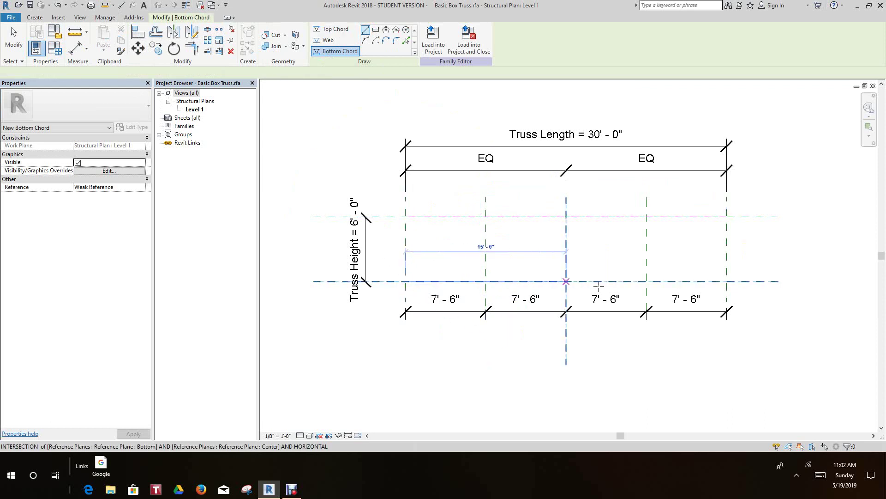
left_click(727, 280)
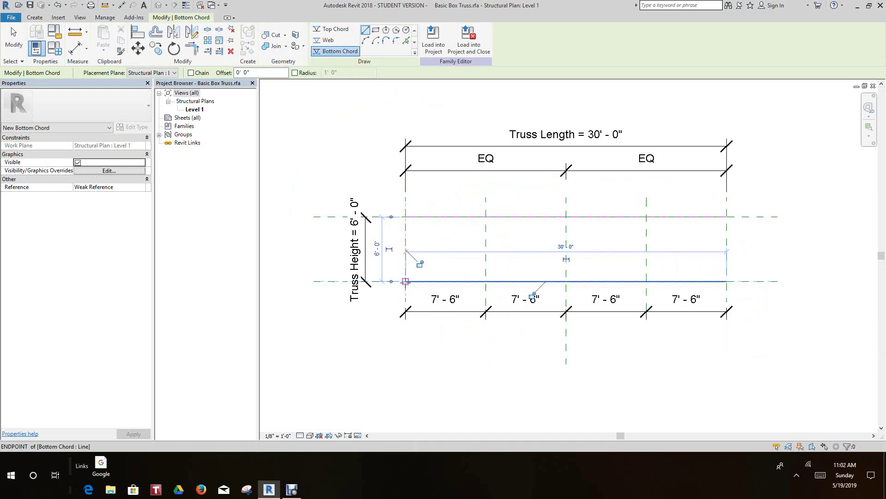
- Draw left-half webs: two diagonals plus verticals at the first panel point and mid-span
left_click(325, 40)
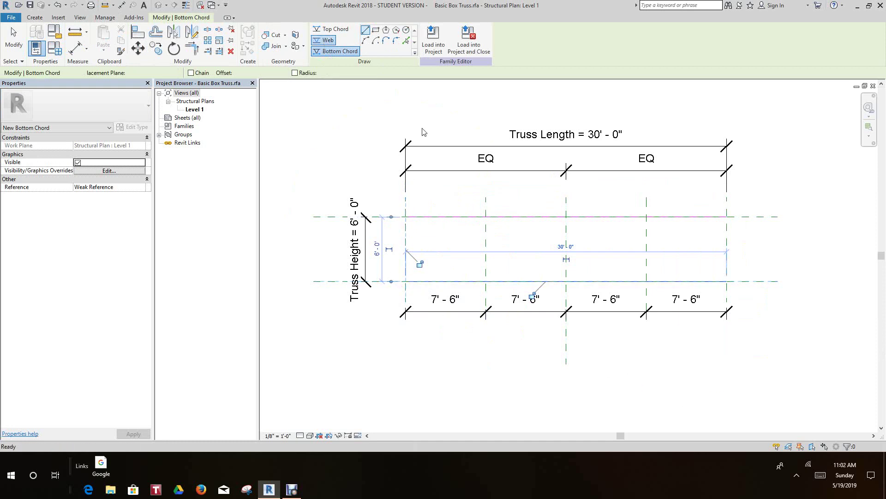
left_click(406, 281)
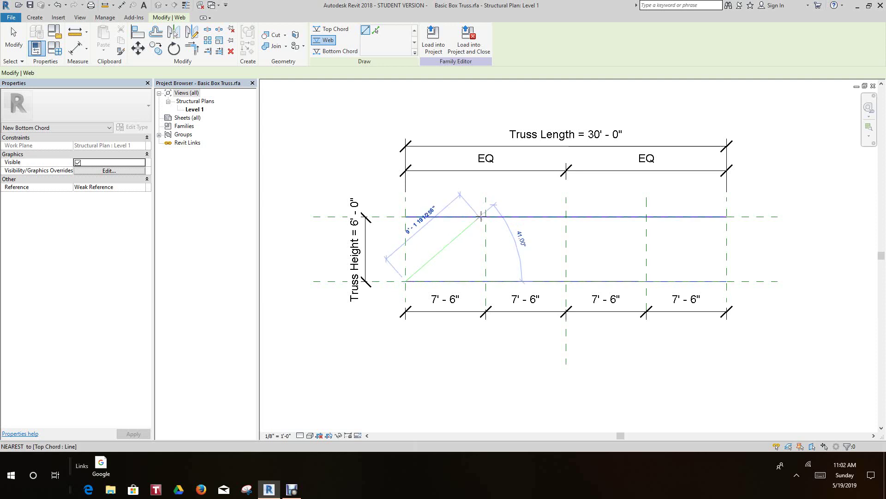
left_click(484, 216)
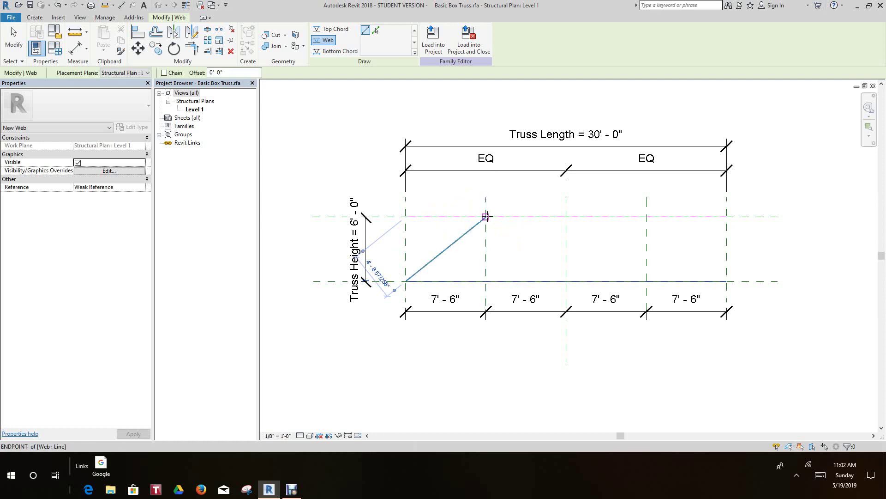
left_click(485, 216)
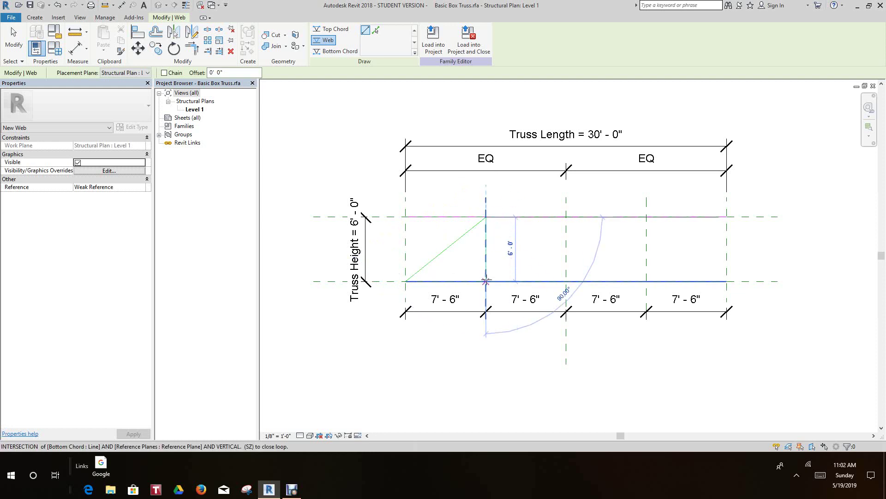
left_click(486, 281)
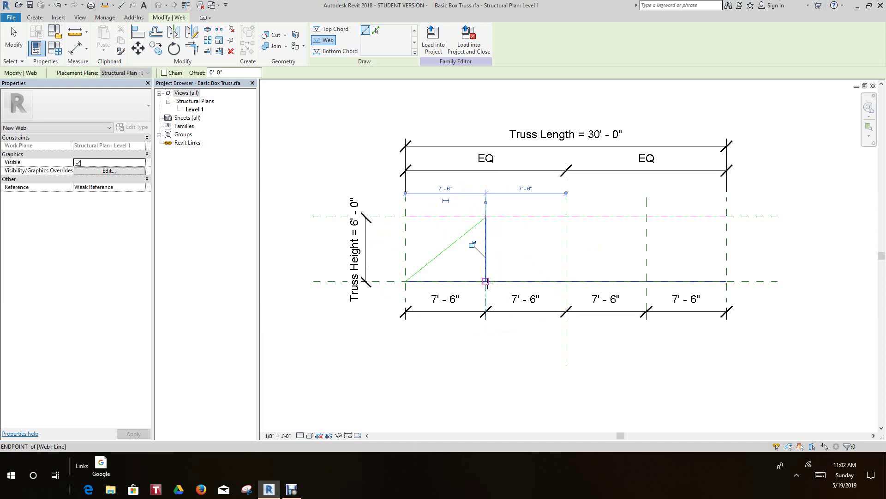
left_click(566, 216)
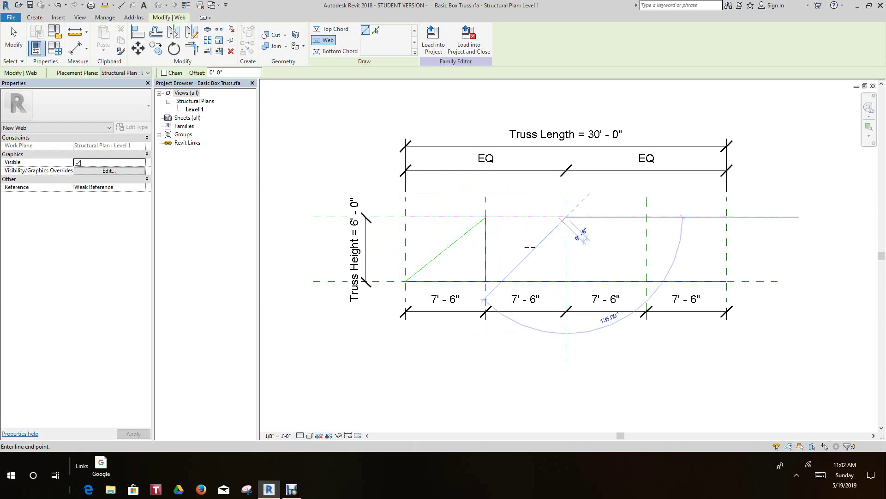
left_click(486, 281)
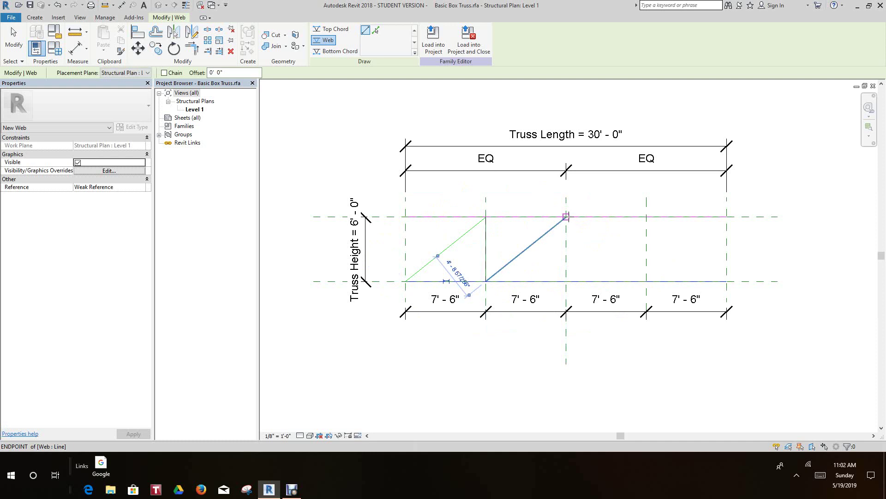
left_click(566, 216)
left_click(566, 281)
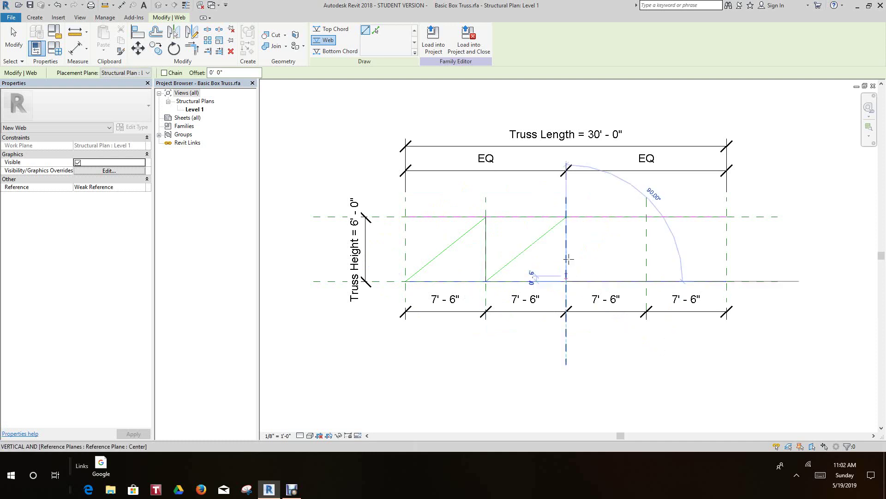
left_click(566, 216)
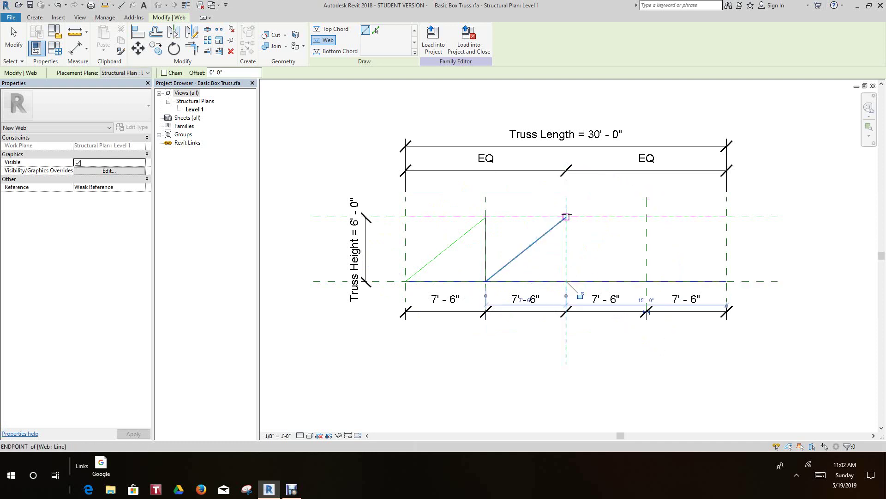
- Add the right-half diagonals and the end verticals, then finish the web sketch
left_click(548, 232)
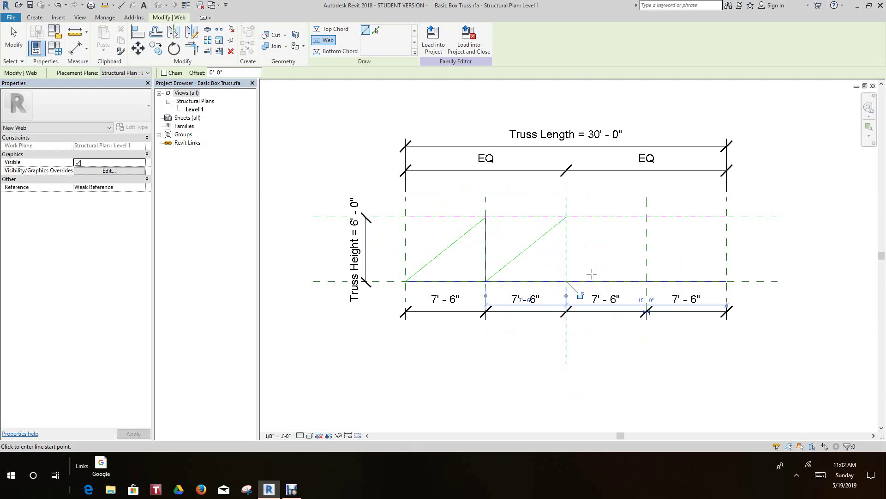
left_click(566, 217)
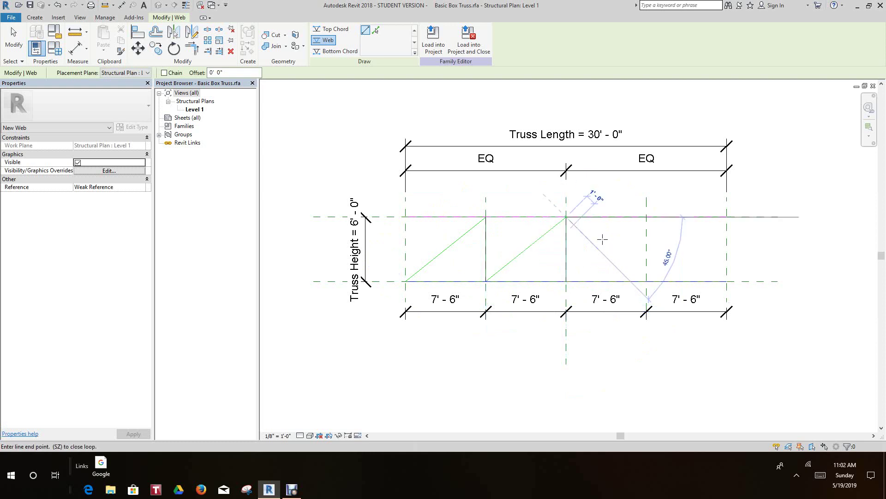
left_click(646, 281)
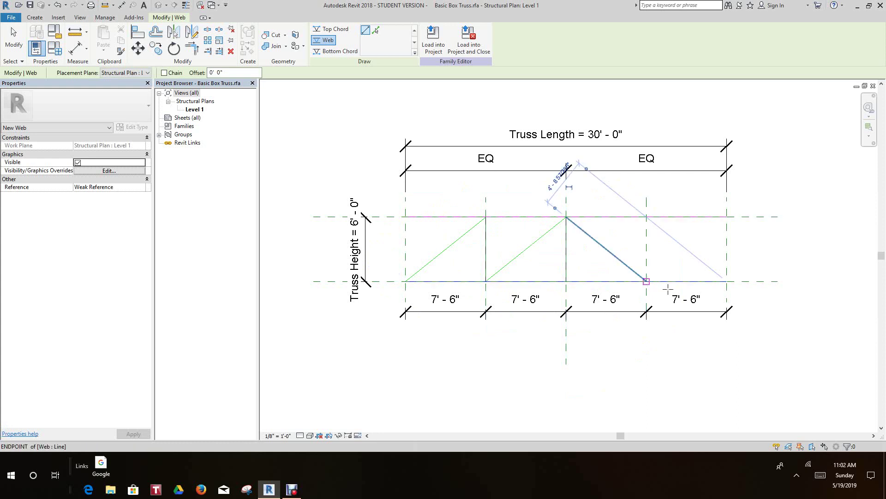
left_click(646, 216)
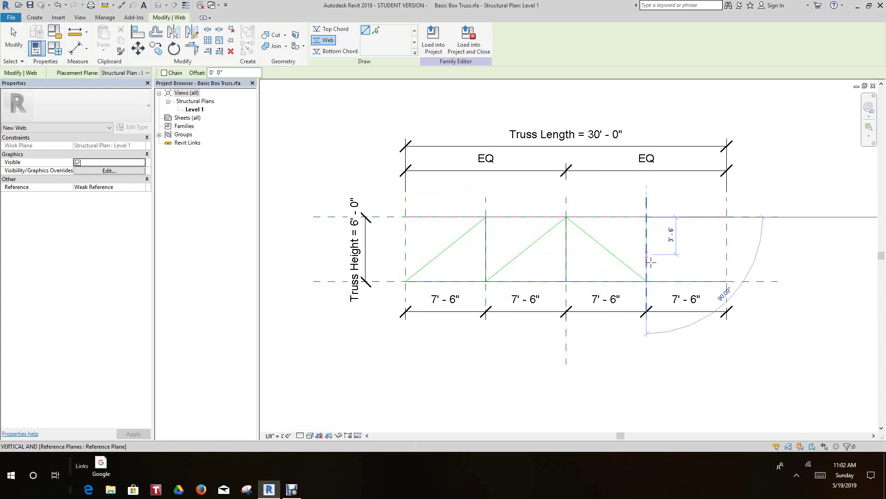
key("Escape")
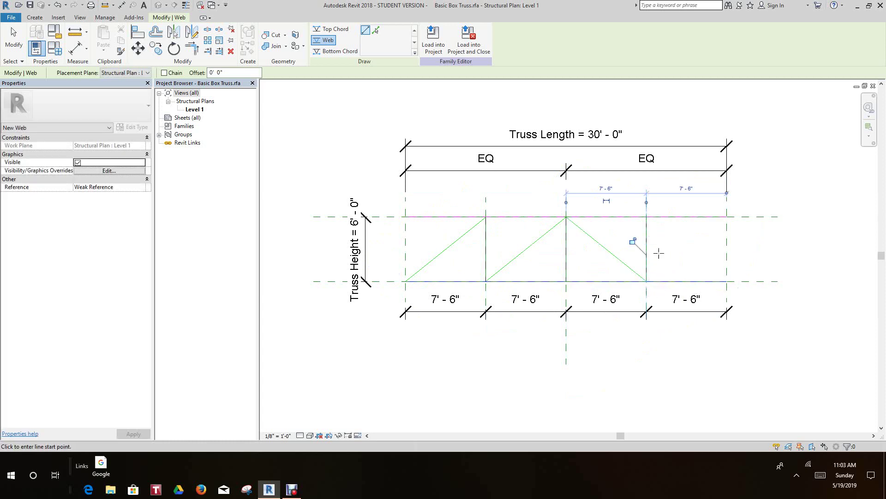
left_click(646, 216)
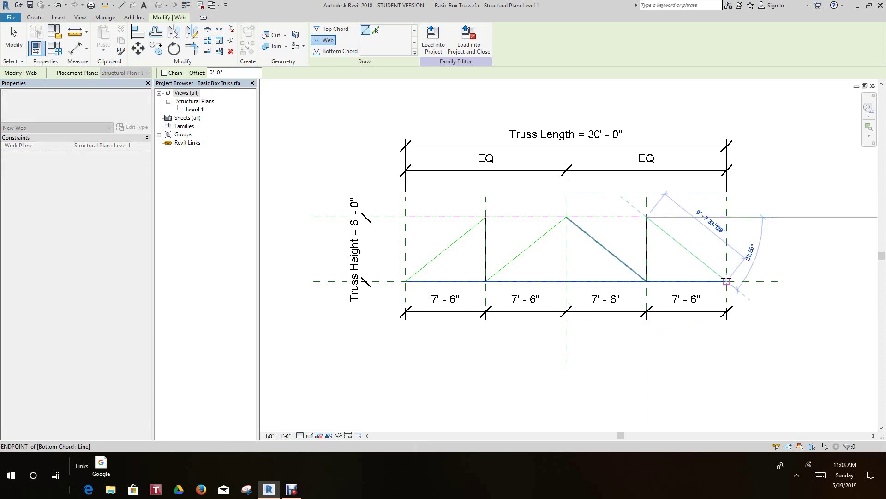
left_click(727, 281)
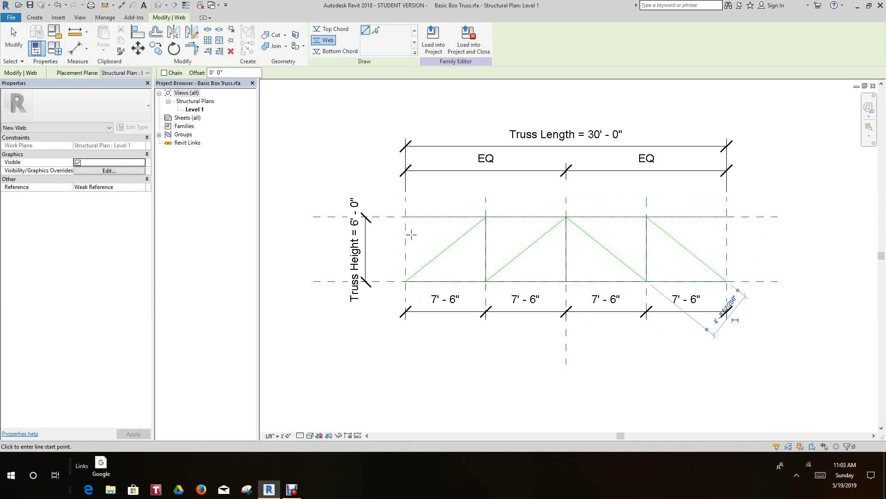
left_click(405, 217)
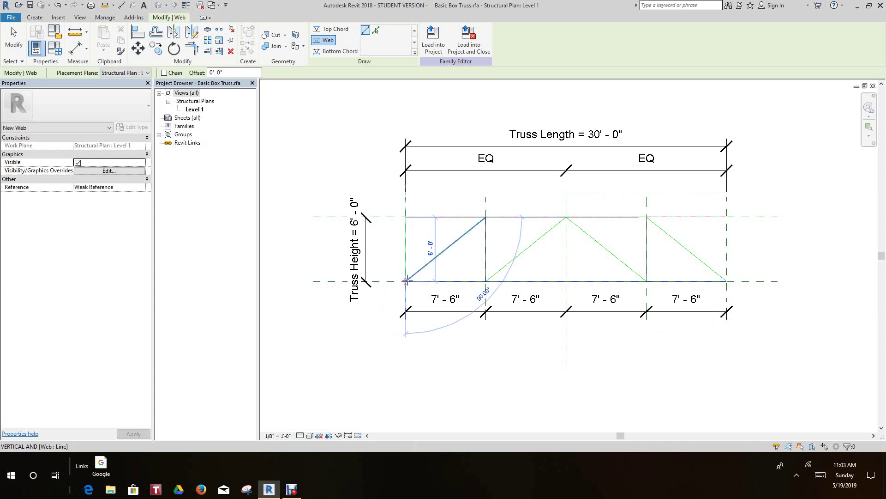
left_click(448, 281)
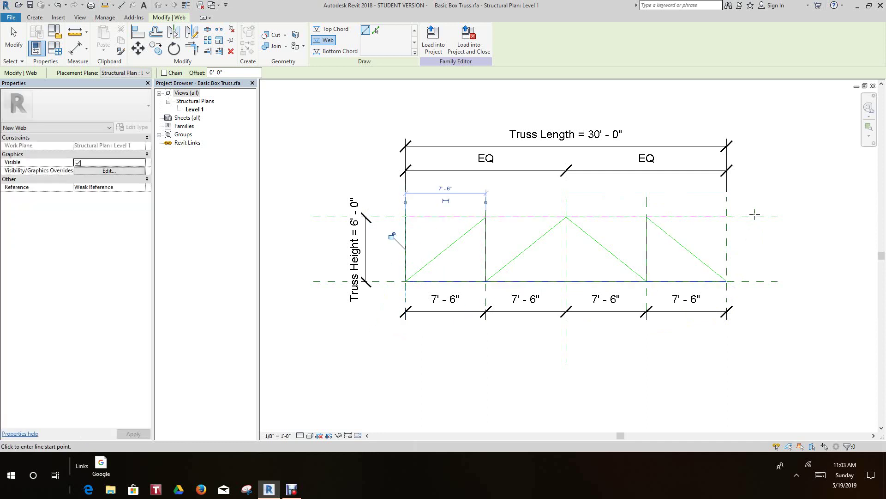
left_click(727, 216)
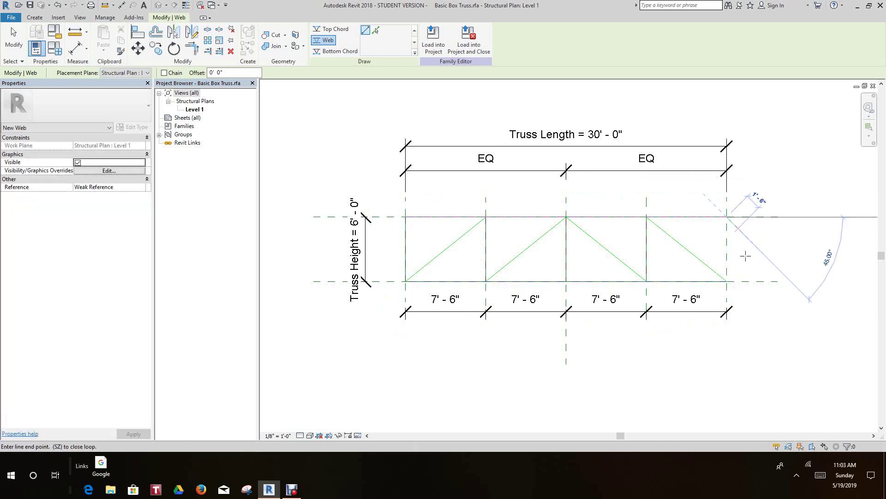
left_click(727, 281)
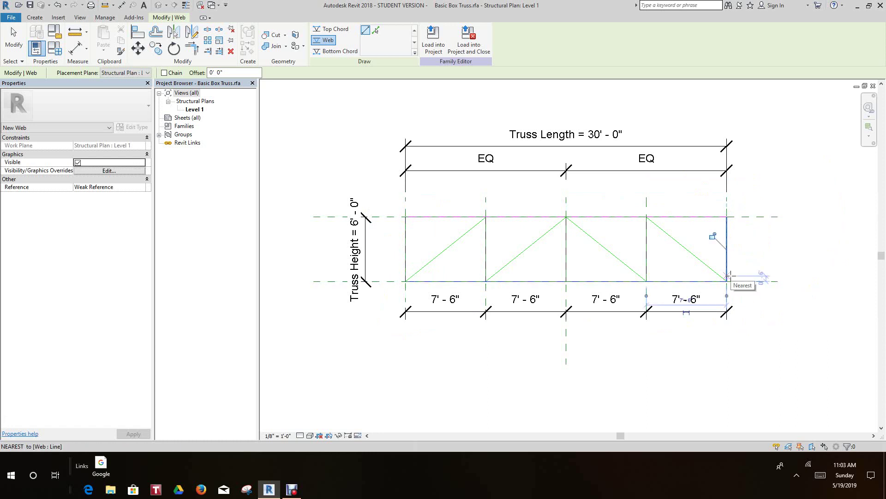
key("Escape")
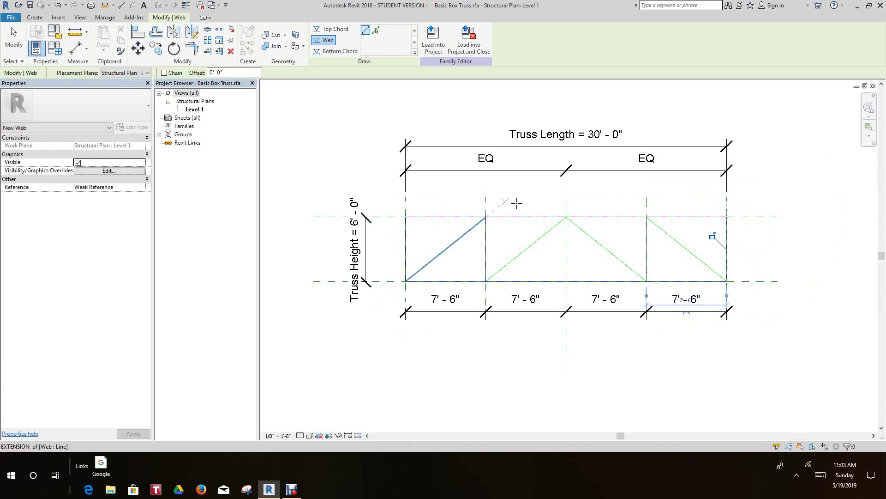
scroll(512, 211, "up", 1)
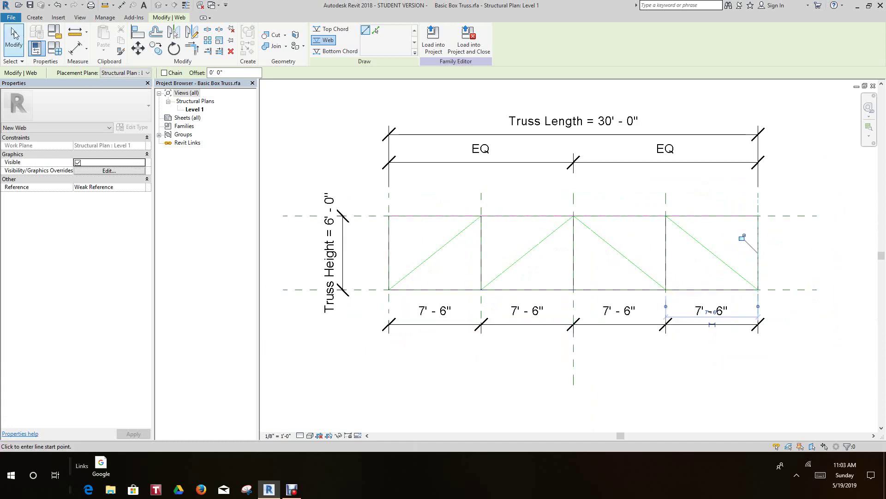
left_click(13, 33)
- Align the left-end, second and centre vertical webs to their reference planes
middle_click_drag(457, 229, 478, 213)
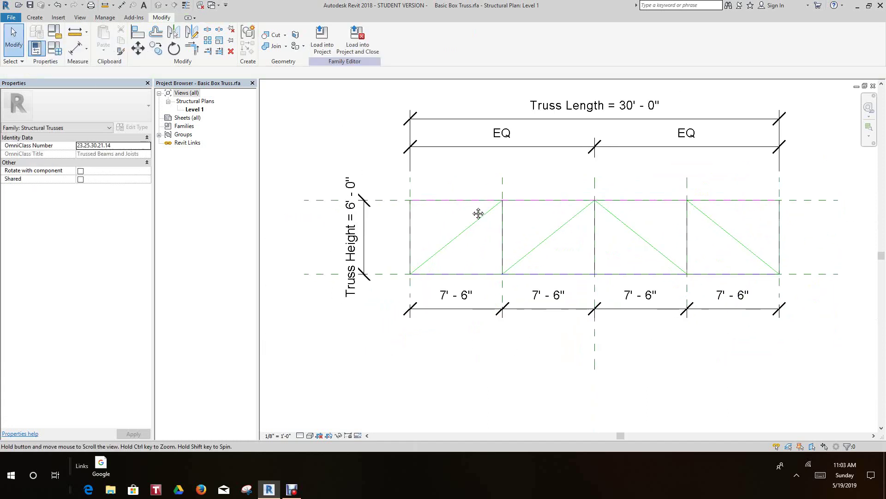
scroll(478, 213, "down", 1)
left_click(138, 33)
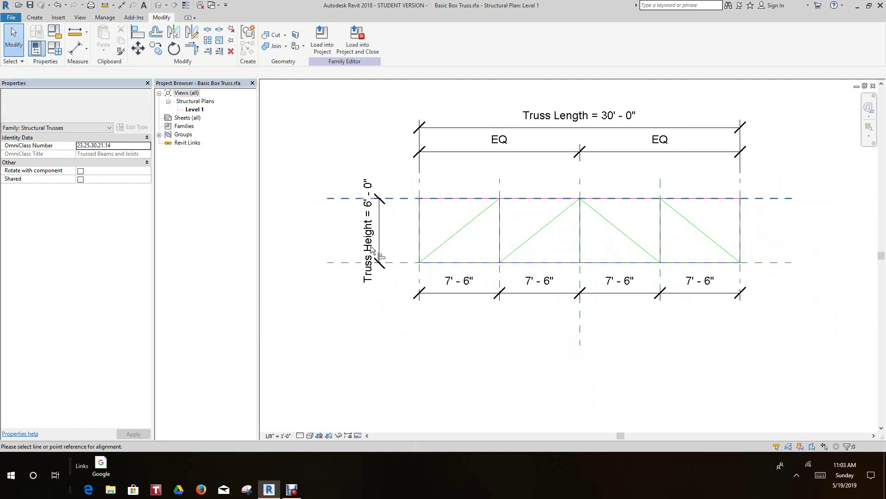
left_click(420, 275)
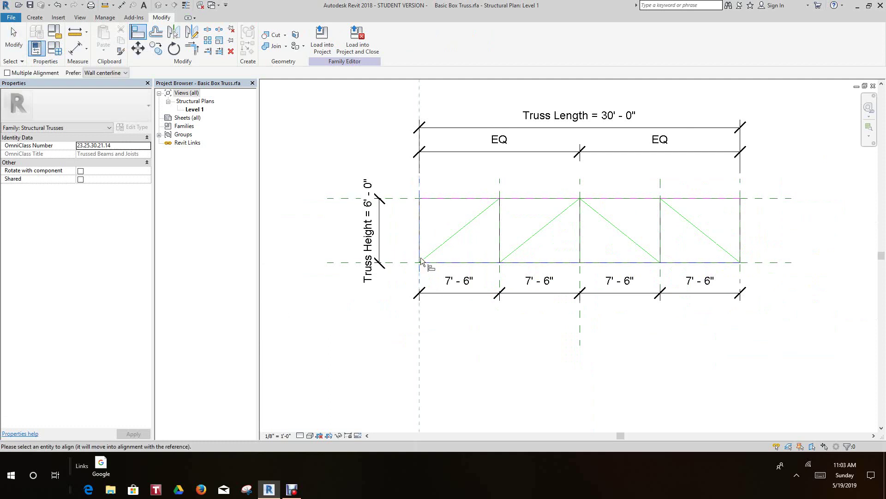
left_click(422, 244)
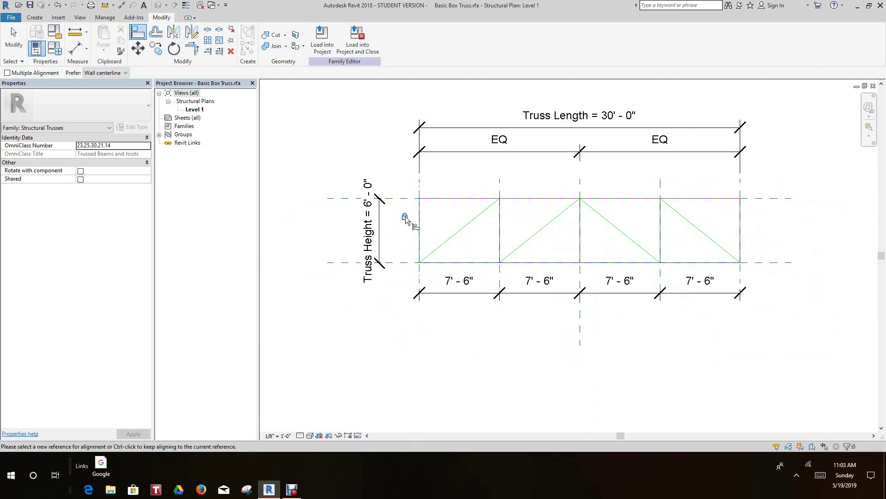
left_click(499, 276)
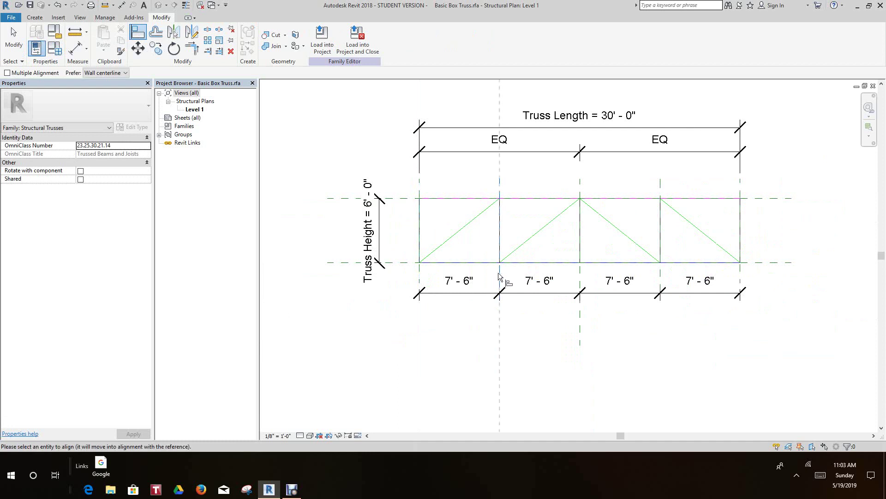
left_click(501, 244)
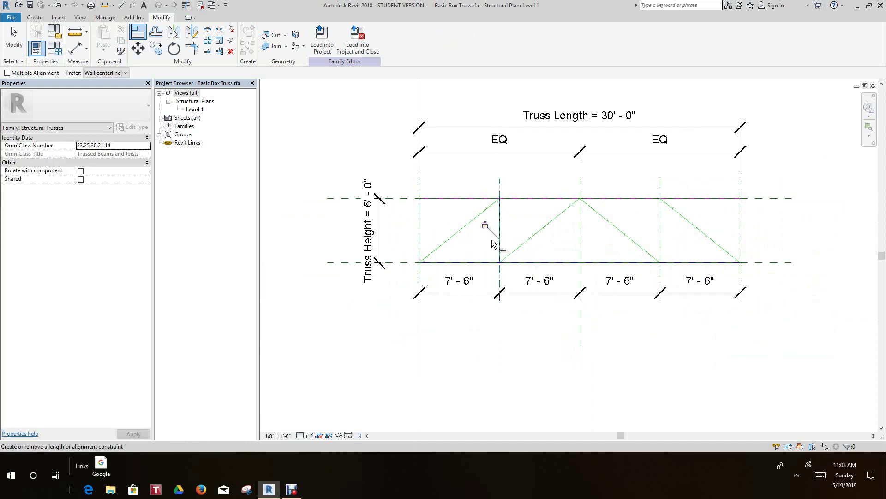
left_click(582, 283)
left_click(581, 242)
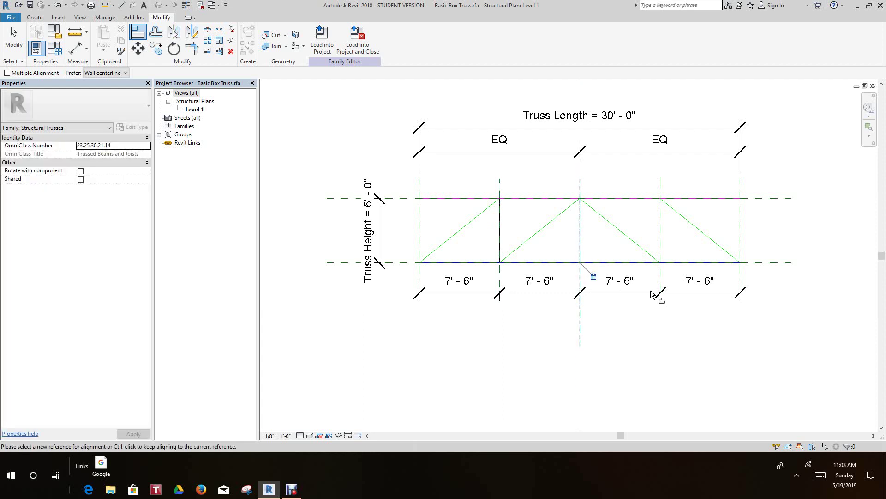
- Align the fourth and right-end webs to their planes, locking the right web to the Right plane
left_click(662, 242)
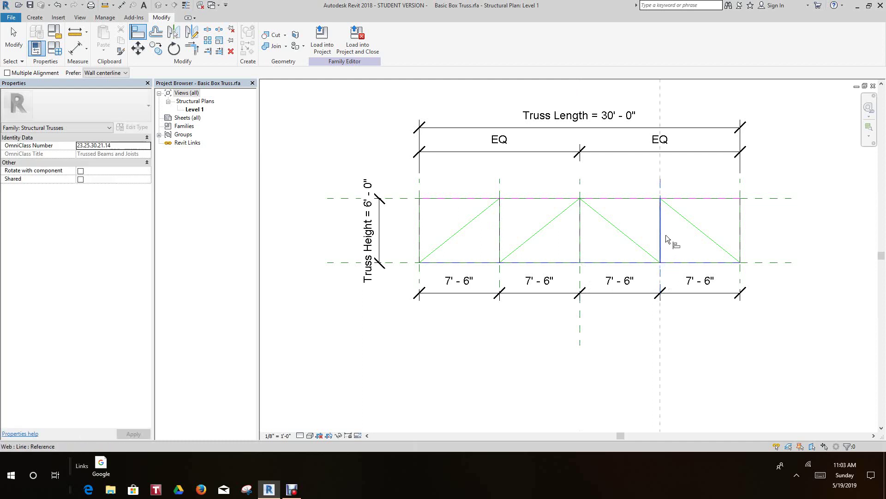
left_click(660, 238)
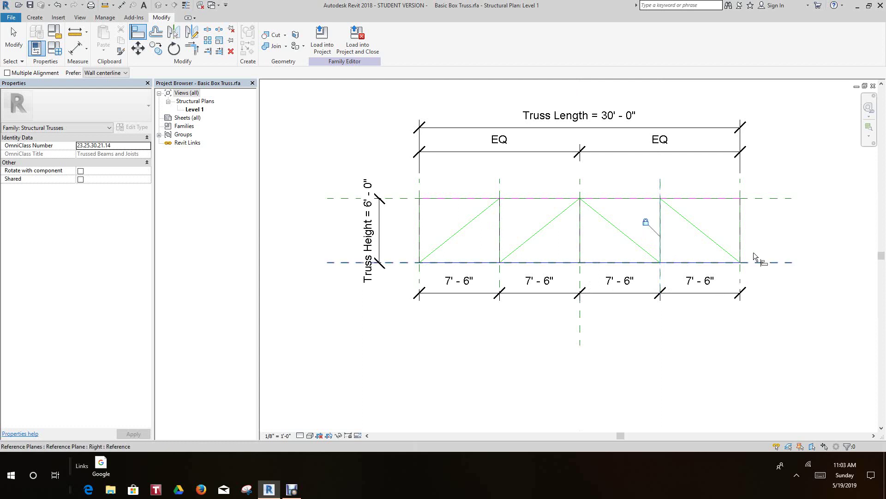
left_click(741, 265)
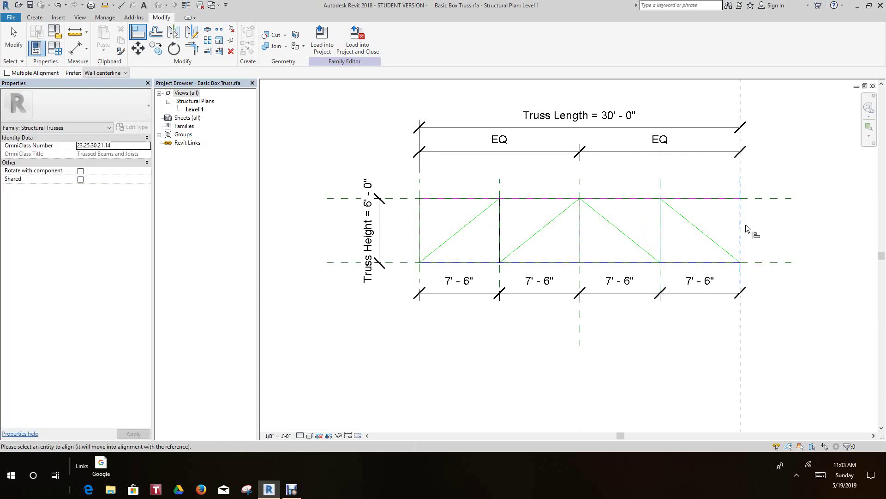
left_click(741, 226)
left_click(726, 217)
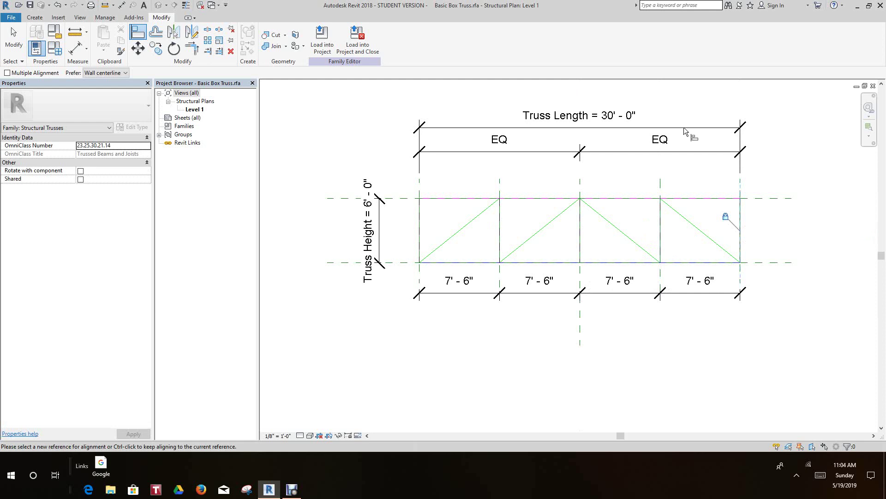
scroll(610, 245, "down", 3)
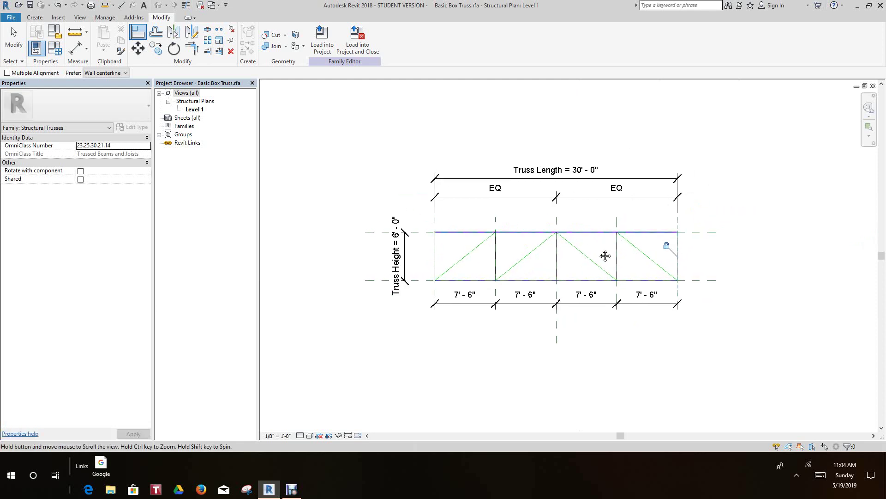
scroll(585, 246, "up", 2)
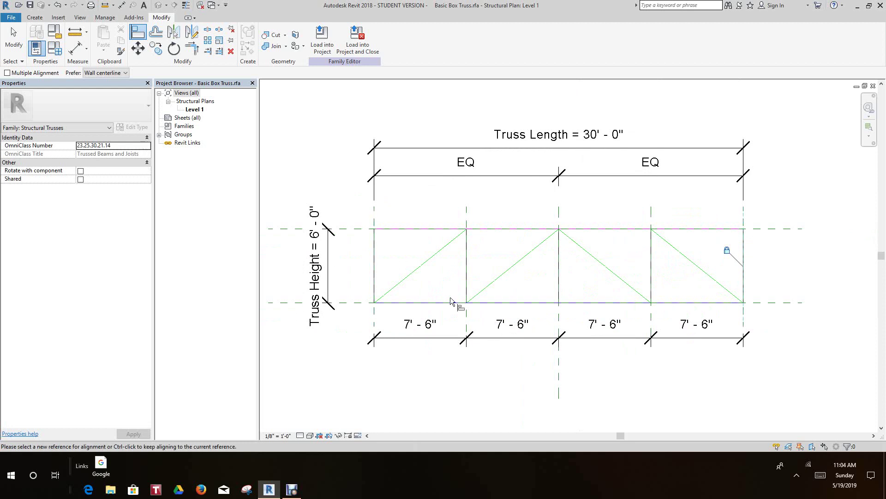
- Align the top chord to the Top reference plane
left_click(477, 228)
scroll(549, 257, "up", 1)
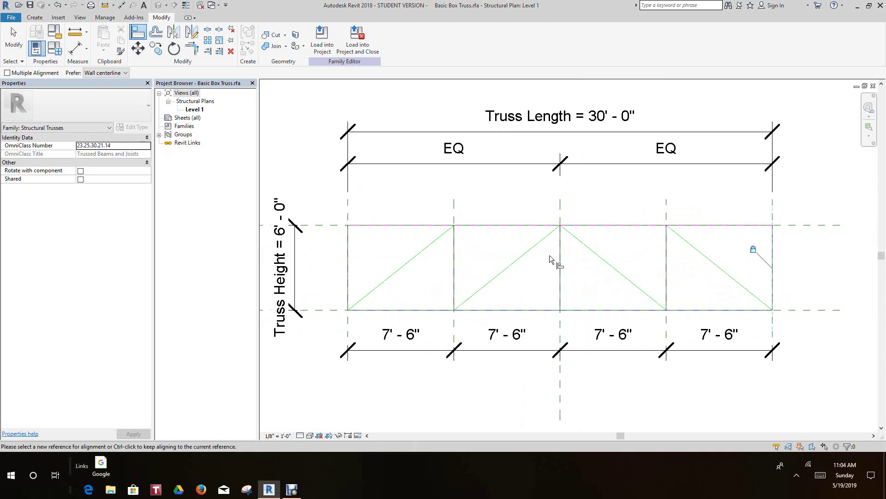
scroll(550, 255, "down", 2)
scroll(748, 242, "up", 2)
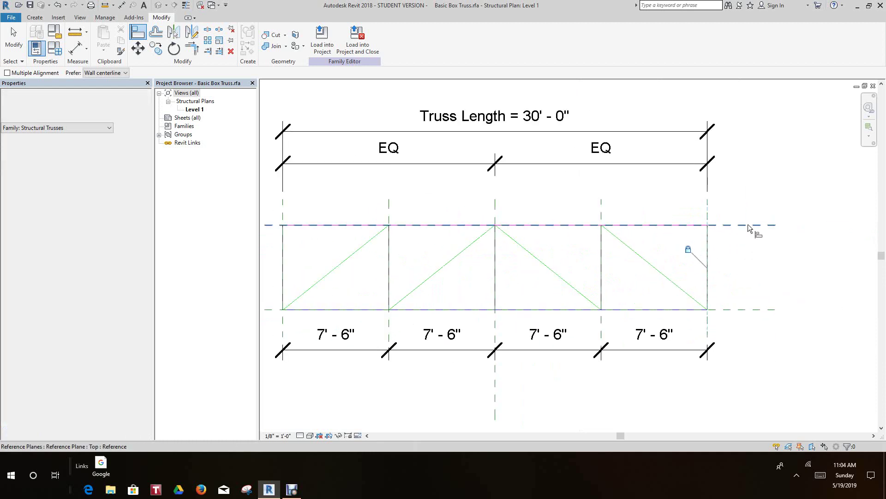
left_click(698, 231)
left_click(680, 225)
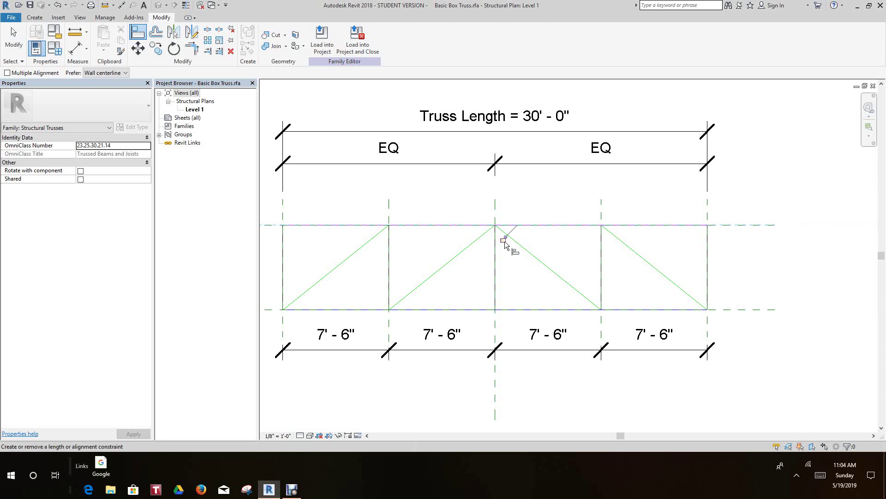
- Align the bottom chord to the Bottom reference plane and lock it
left_click(761, 309)
left_click(687, 317)
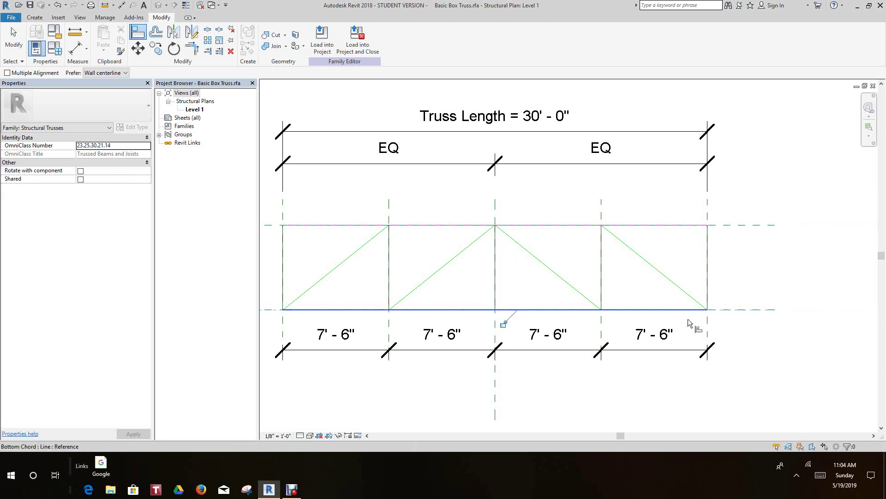
left_click(504, 323)
scroll(617, 329, "down", 3)
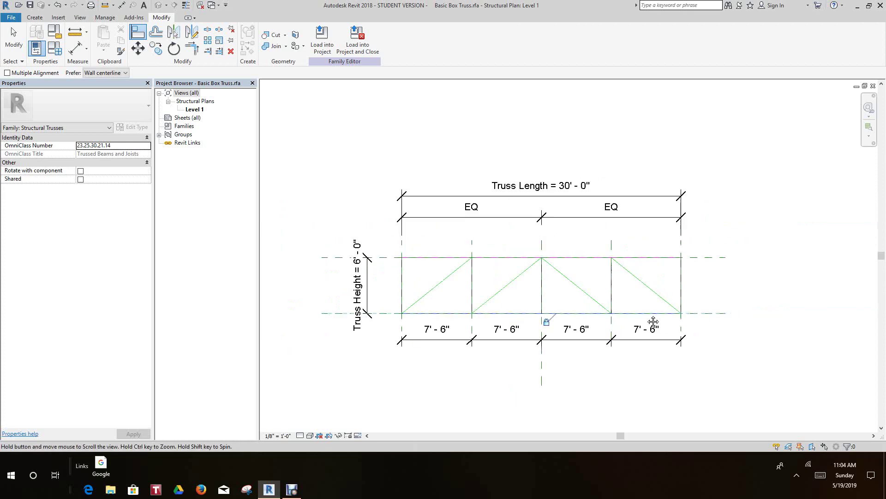
middle_click_drag(595, 351, 574, 385)
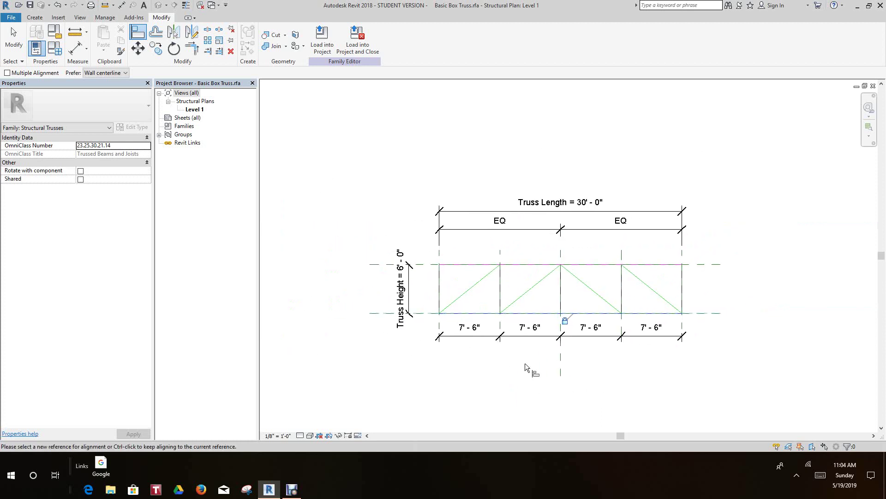
scroll(599, 259, "up", 2)
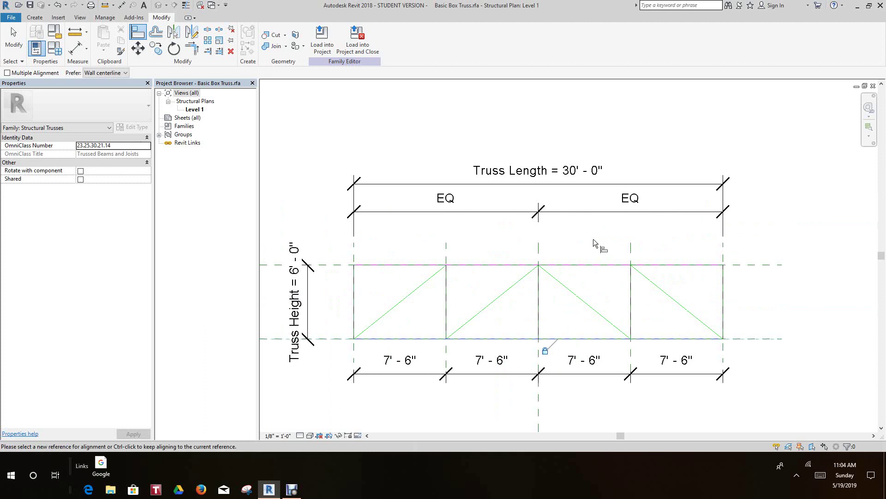
middle_click_drag(585, 246, 623, 224)
scroll(586, 228, "up", 3)
scroll(614, 231, "down", 1)
scroll(630, 226, "down", 1)
scroll(621, 223, "up", 1)
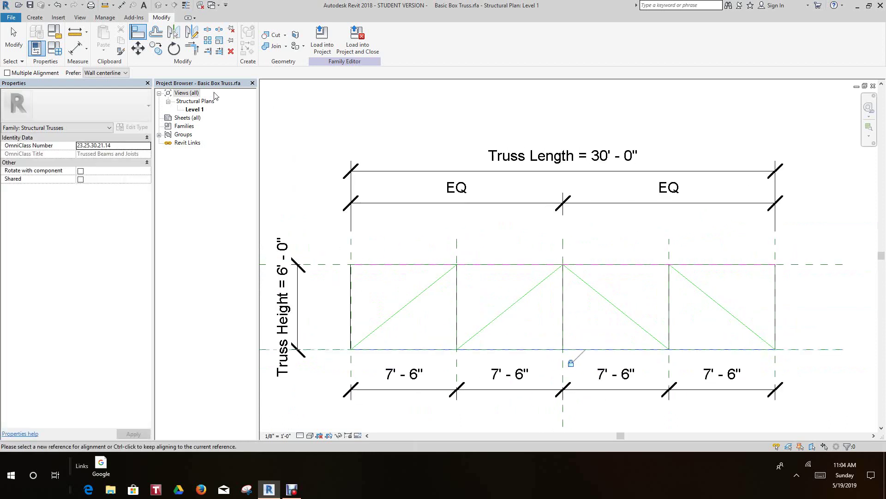
- Save the Basic Box Truss family, then restart Align with AL and pan to check the truss
left_click(31, 4)
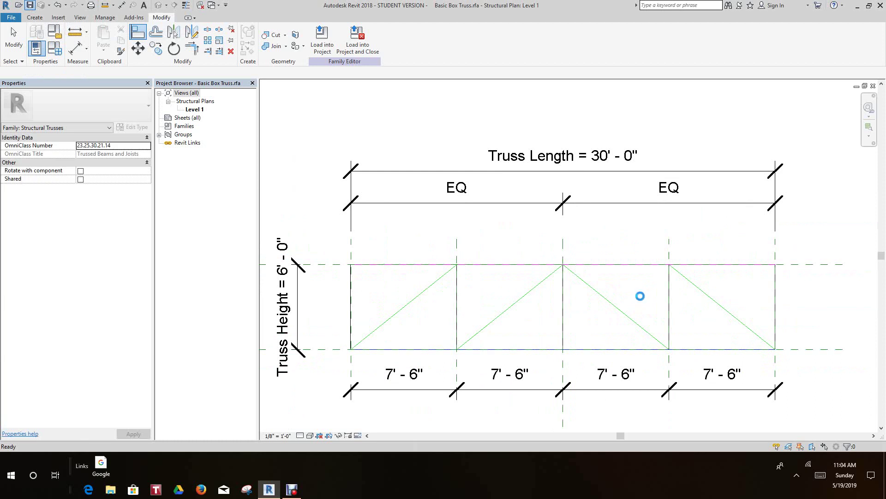
key("a")
key("l")
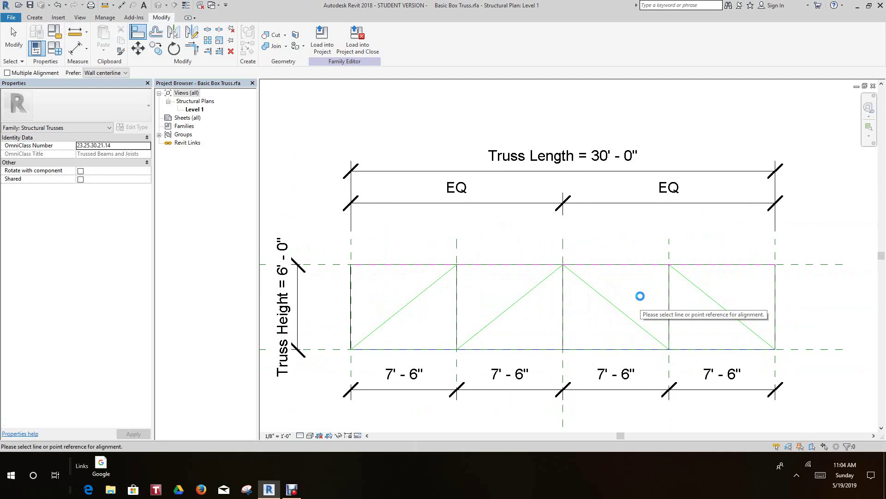
scroll(554, 161, "down", 2)
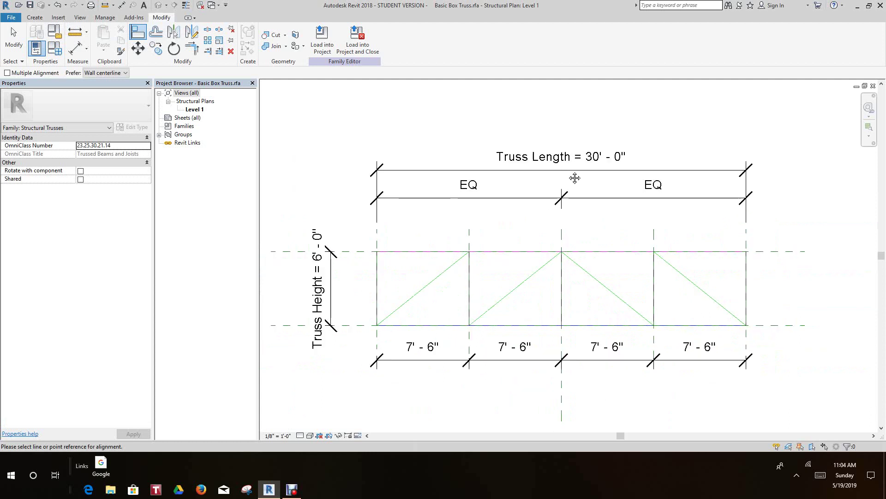
middle_click_drag(574, 179, 588, 178)
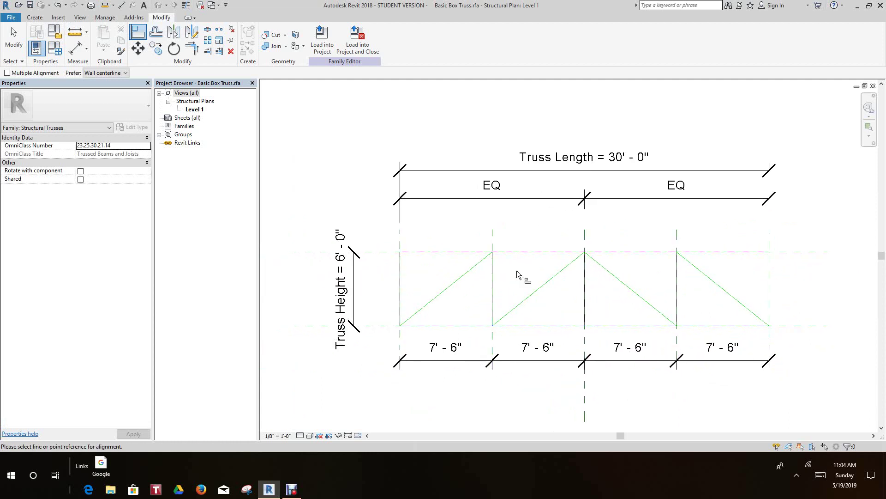
scroll(666, 372, "down", 3)
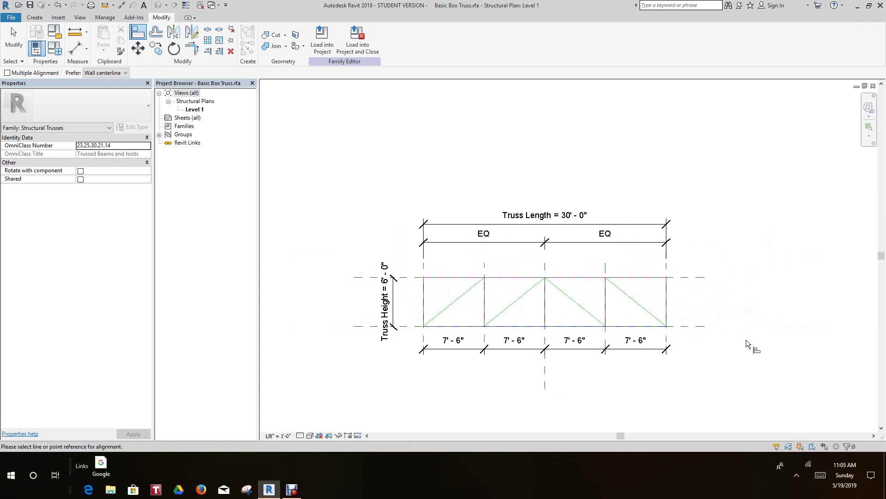
scroll(706, 181, "up", 1)
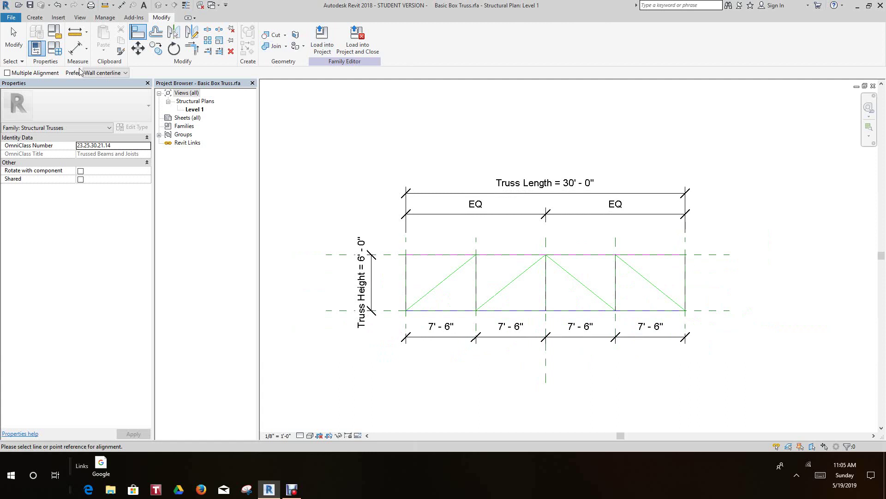
- In Family Types, create the new type Box Truss 30 x 6, apply it and close the dialog
left_click(54, 50)
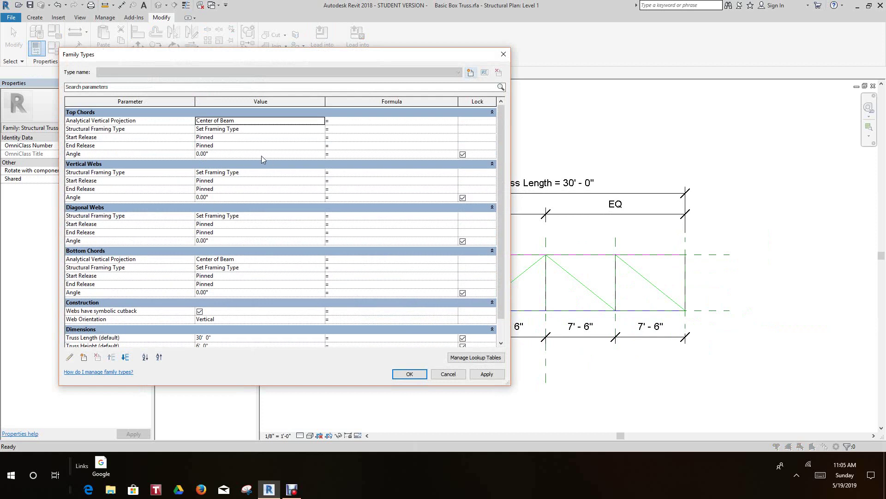
scroll(351, 180, "down", 1)
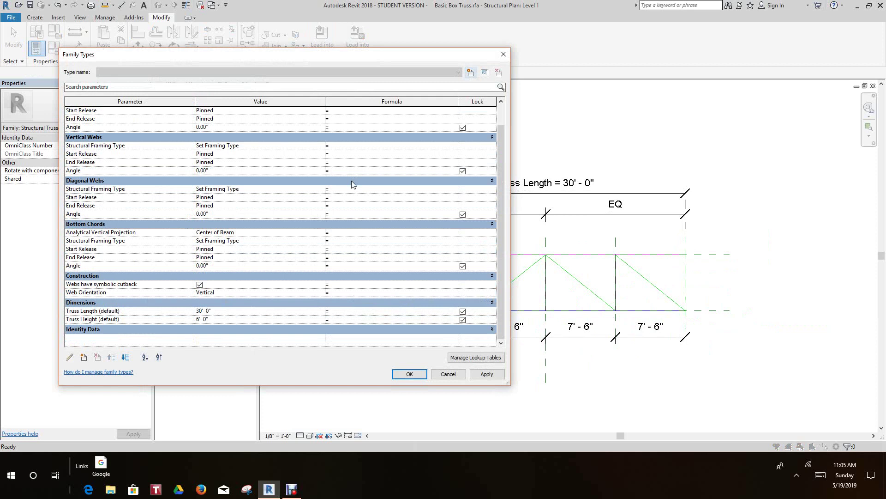
scroll(351, 181, "up", 1)
scroll(370, 174, "down", 1)
scroll(371, 174, "up", 1)
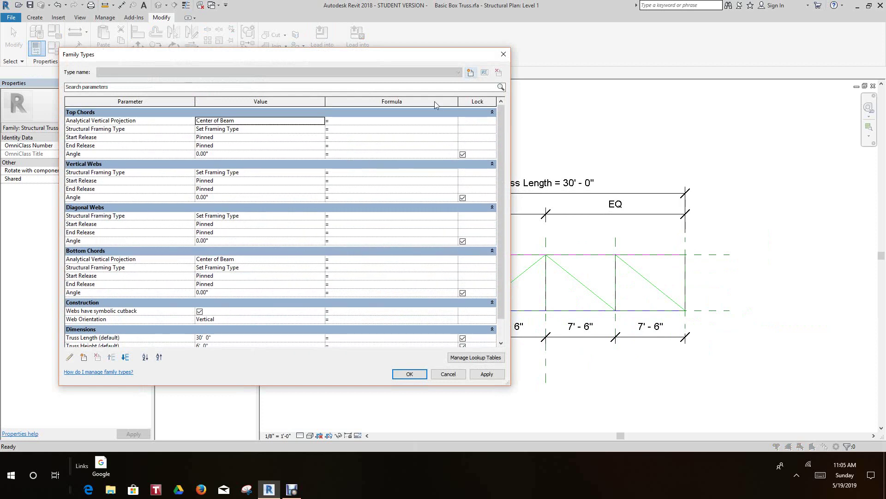
left_click(472, 74)
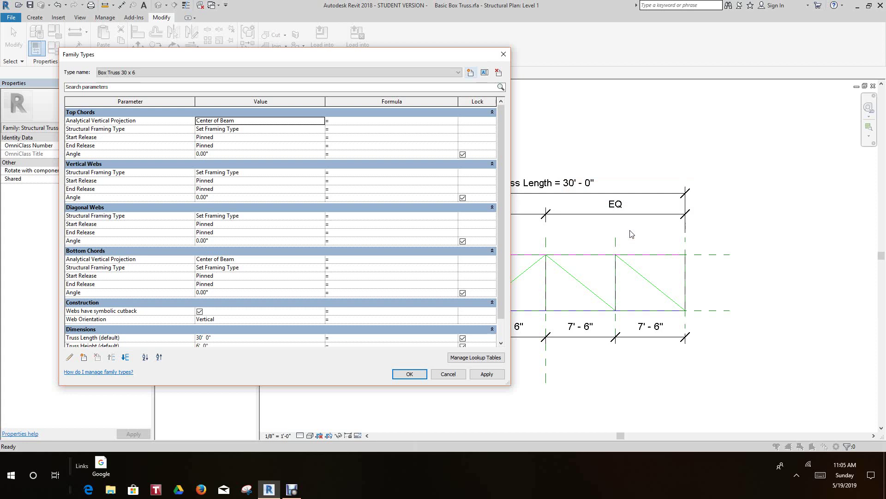
left_click(487, 375)
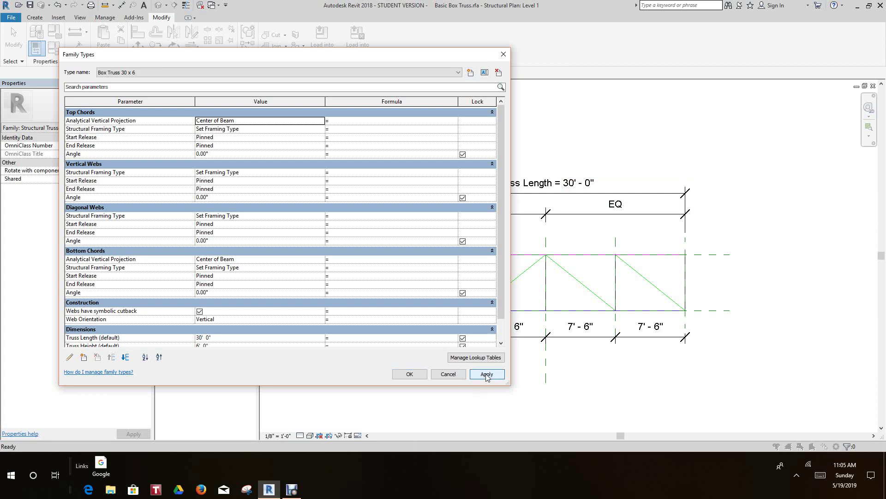
left_click(409, 374)
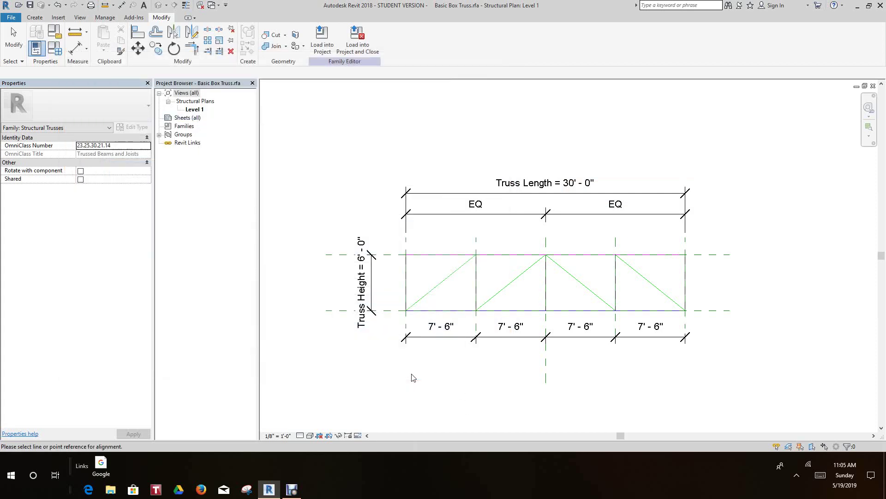
- Load the Basic Box Truss family into the project, dismissing the Work Plane prompt
key("a")
key("l")
scroll(506, 267, "down", 3)
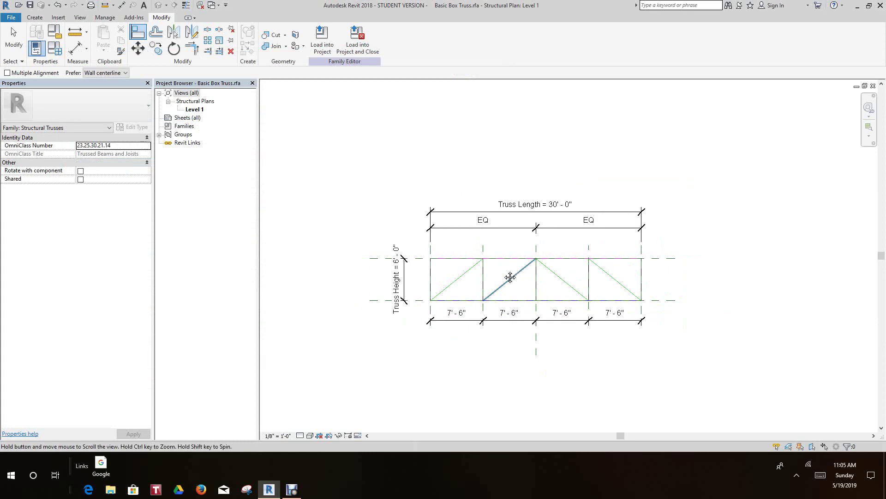
scroll(497, 239, "up", 2)
scroll(455, 219, "up", 2)
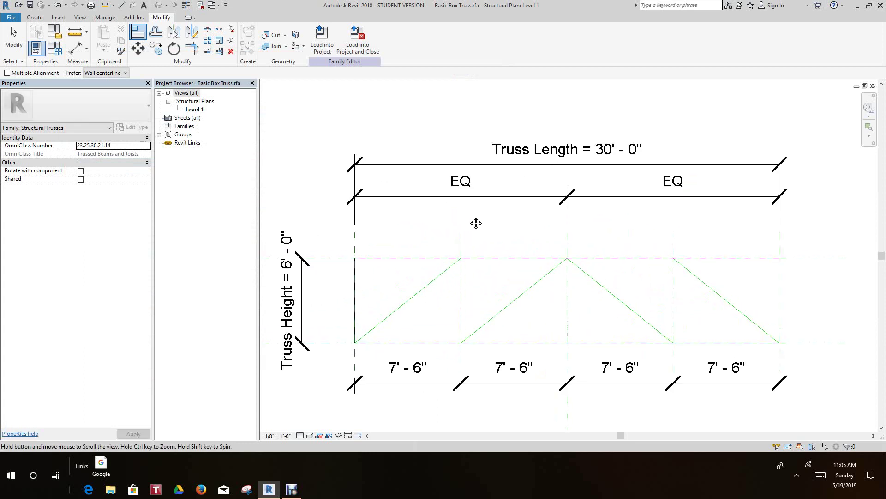
middle_click_drag(475, 222, 493, 228)
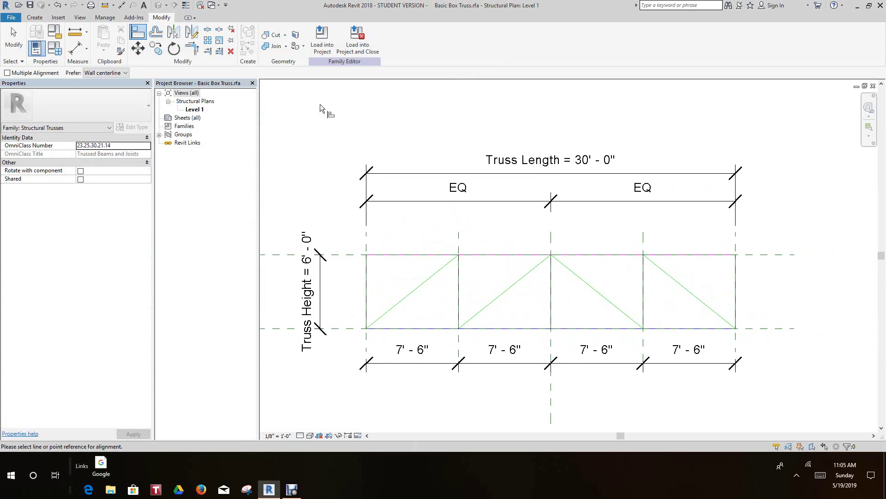
left_click(326, 36)
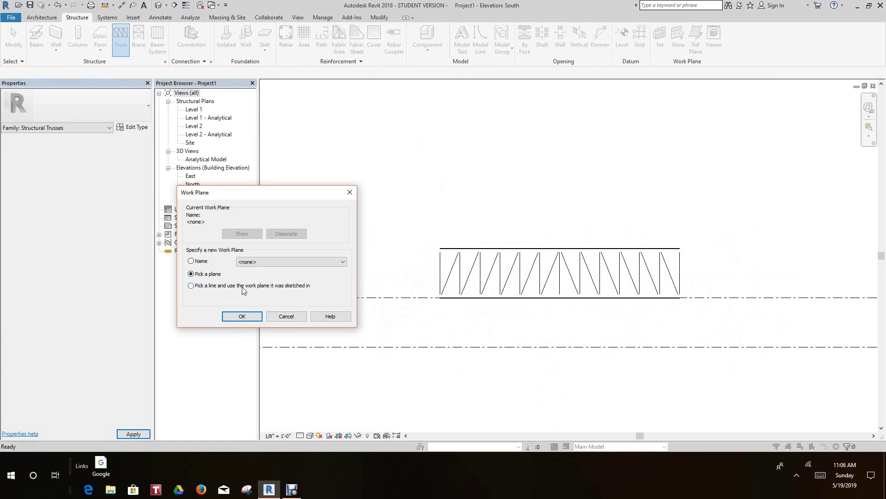
left_click(290, 318)
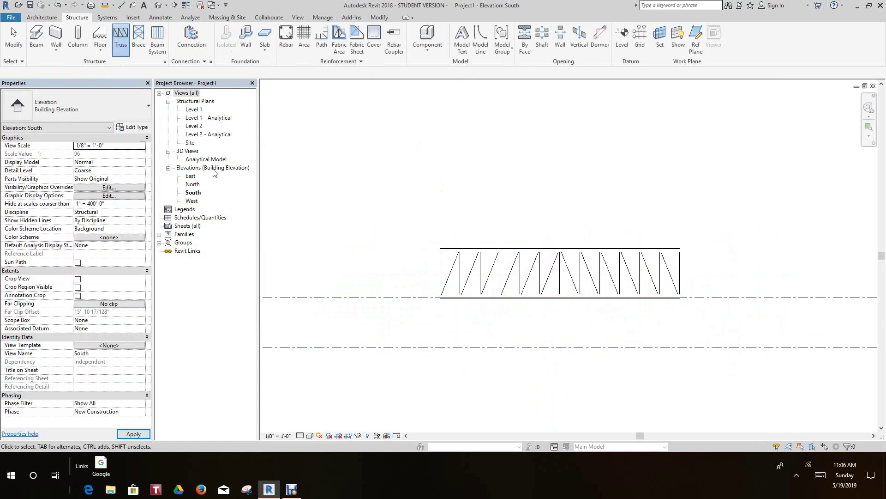
- Open the Level 2 structural plan and go back to the Structure tools
double_click(196, 128)
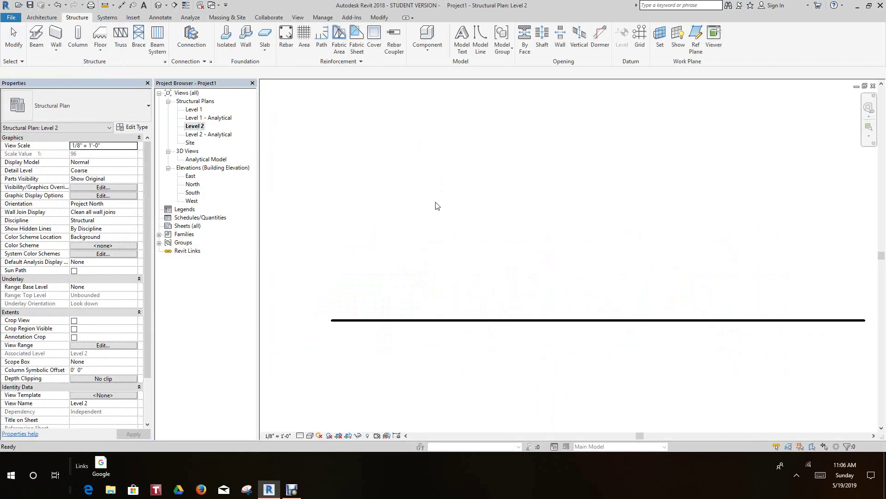
scroll(454, 235, "down", 1)
scroll(400, 236, "down", 1)
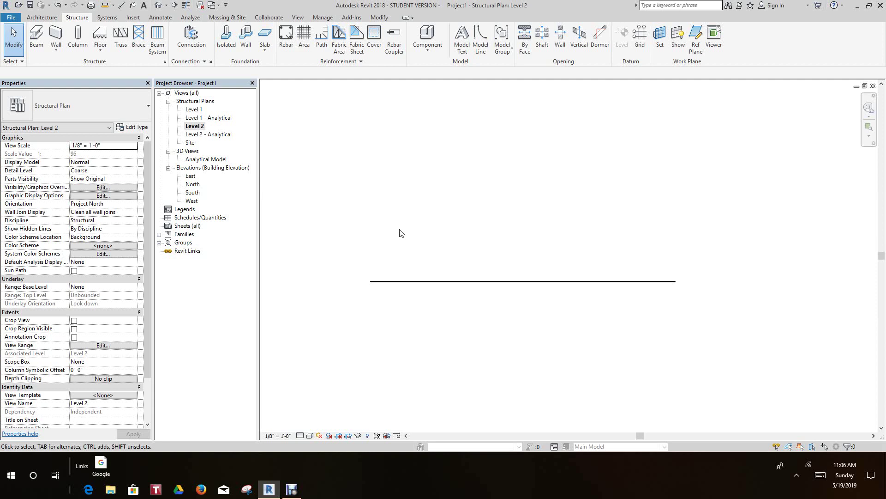
left_click(122, 38)
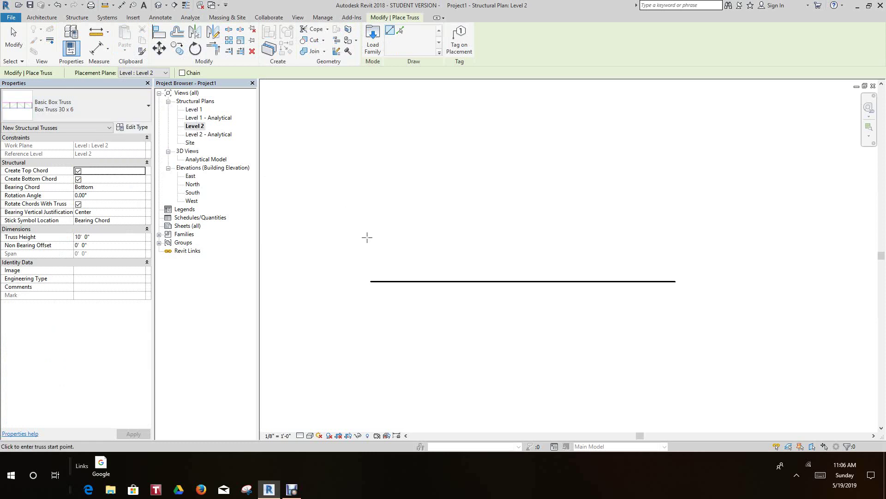
scroll(368, 234, "up", 1)
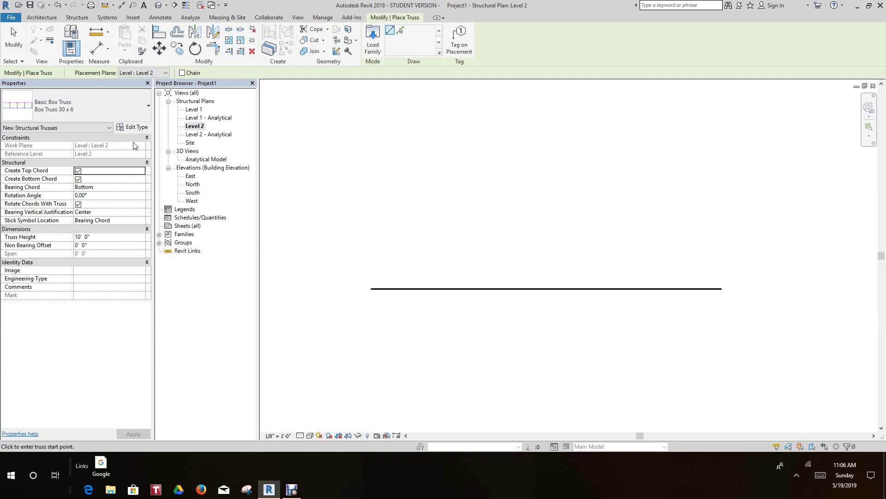
left_click(77, 17)
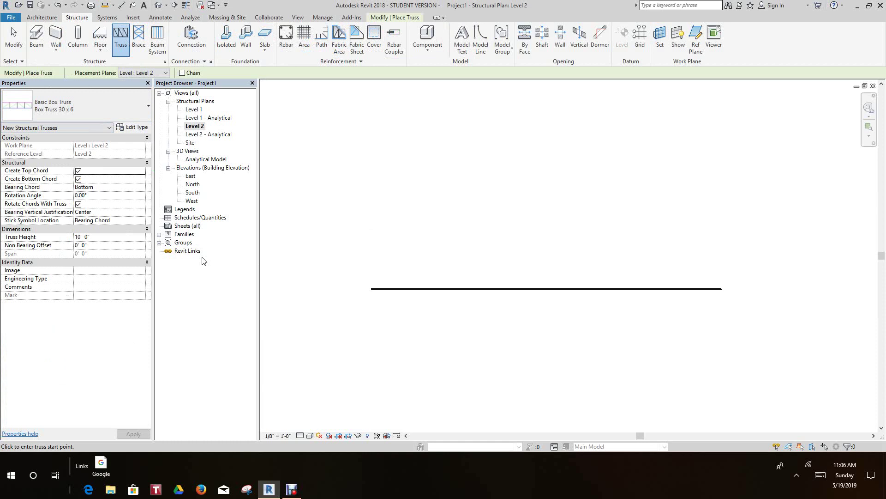
- Expand Families > Structural Trusses in the Project Browser, then start the Truss tool
left_click(159, 234)
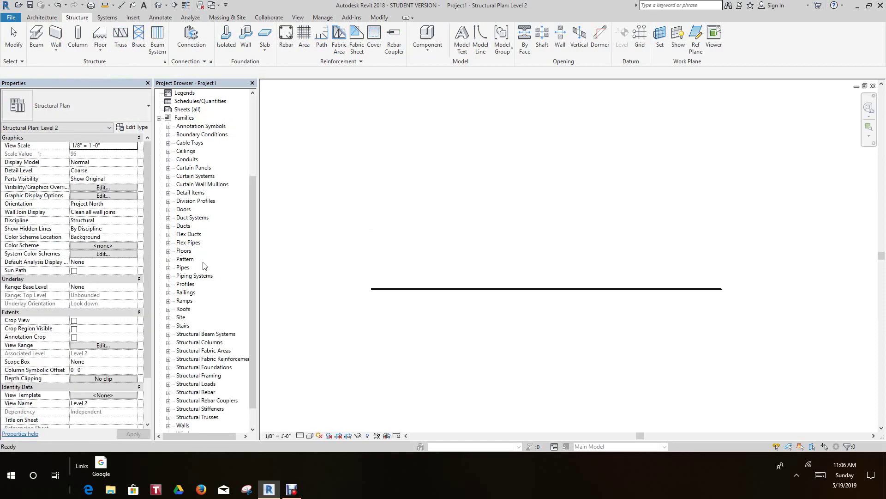
scroll(208, 335, "down", 2)
scroll(203, 360, "up", 2)
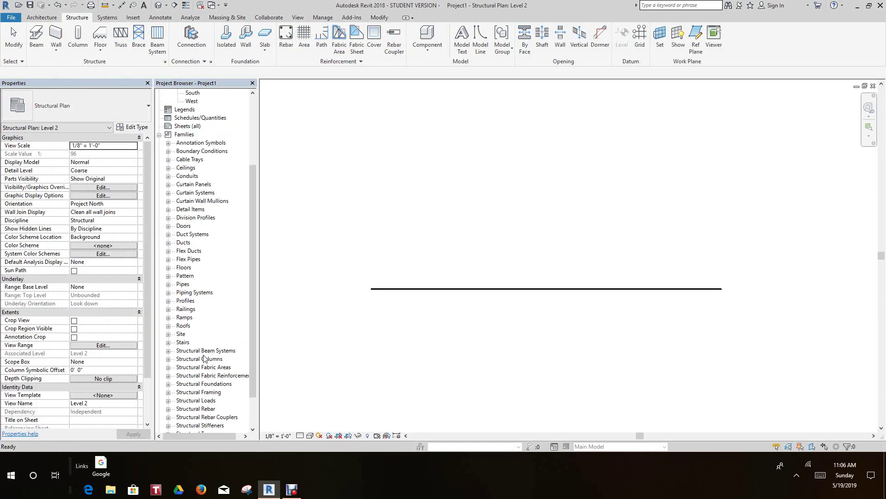
scroll(206, 356, "down", 3)
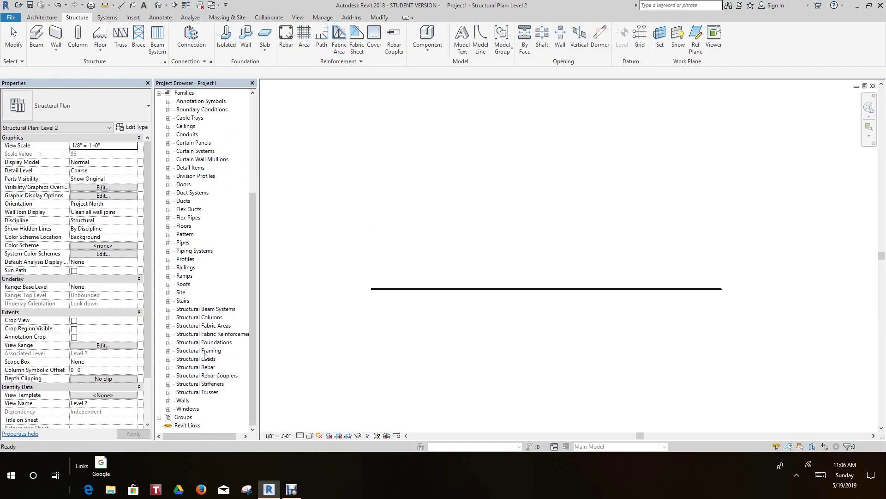
left_click(169, 393)
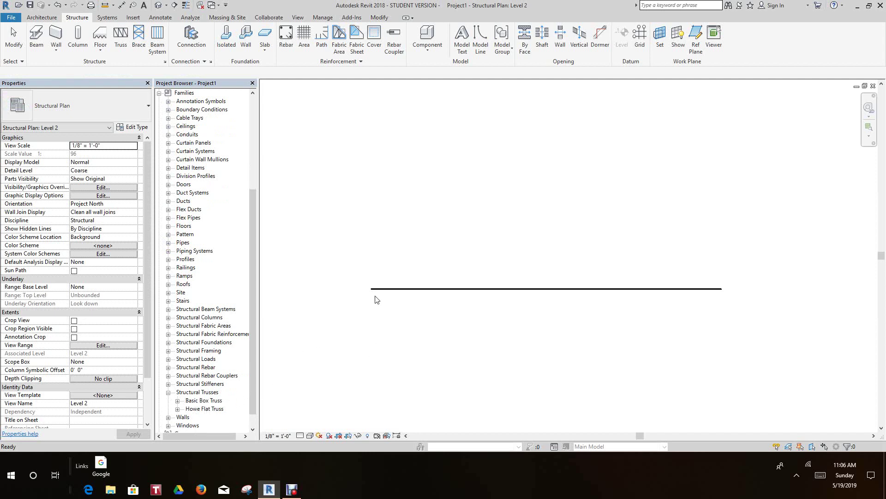
left_click(121, 39)
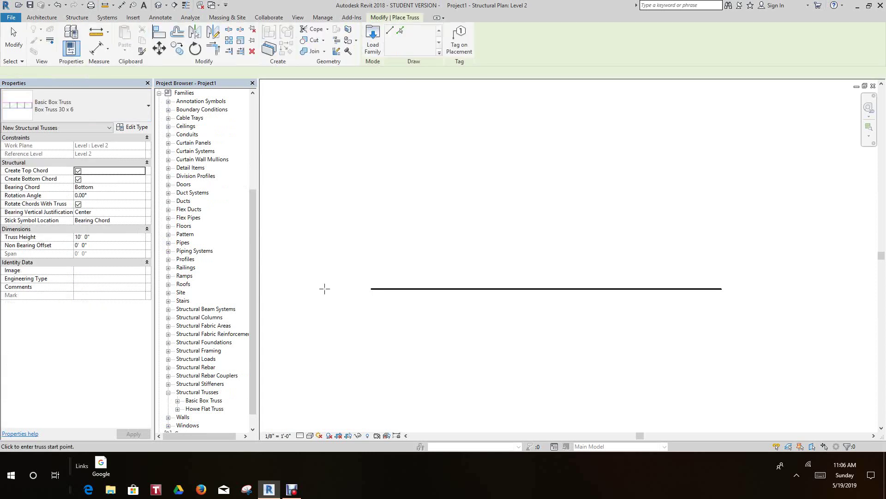
- Place a 30' Box Truss 30 x 6 running straight up from the line's left end
left_click(371, 289)
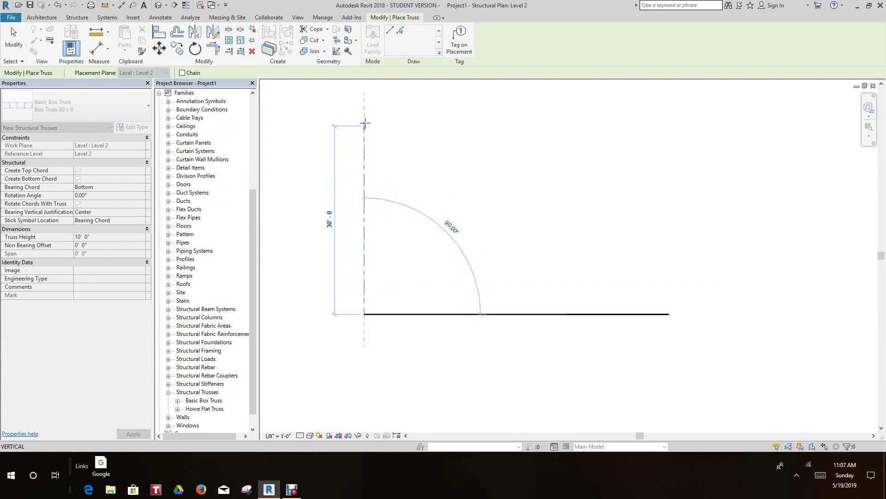
left_click(364, 123)
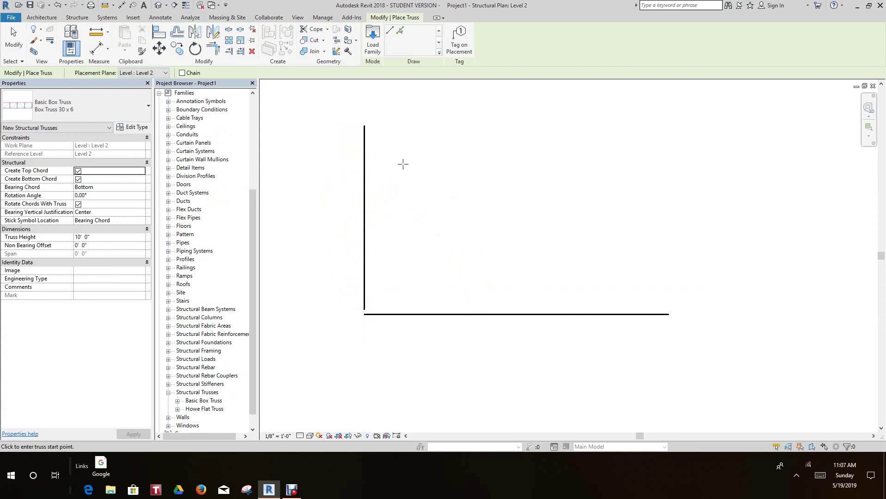
key("Escape")
key("Escape")
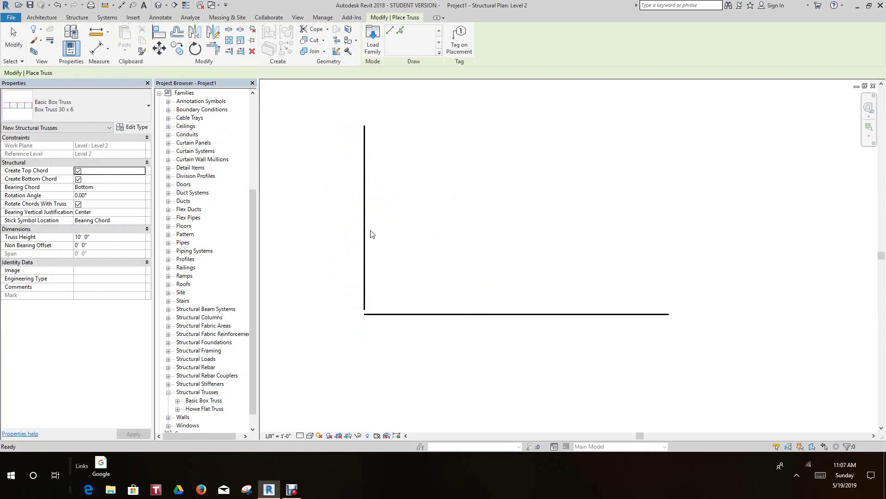
- Select the new truss and review its type properties, cancelling without changes
left_click(368, 242)
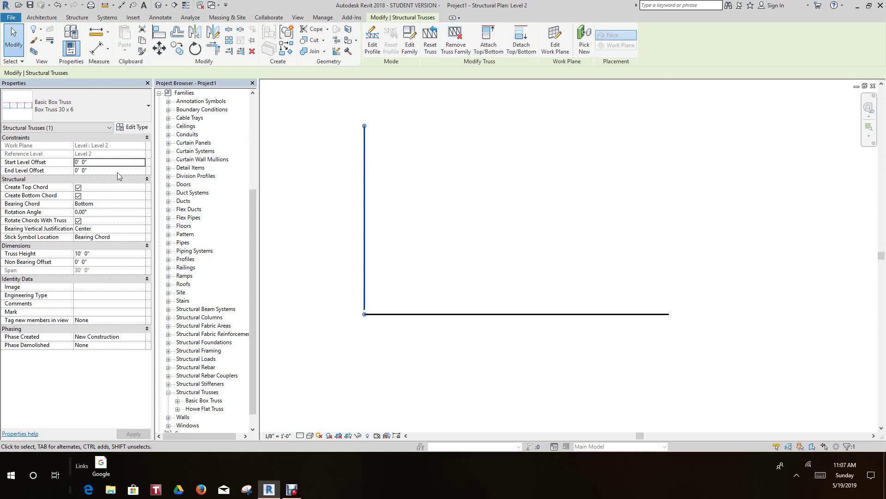
left_click(136, 129)
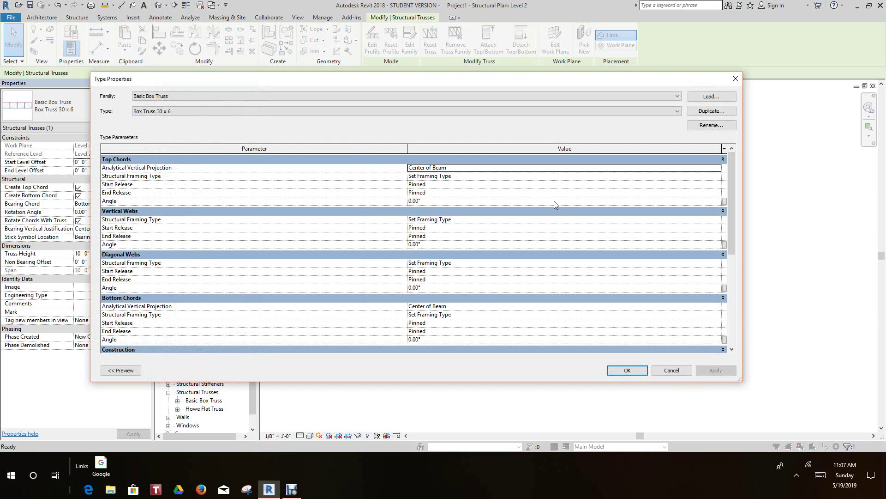
scroll(622, 249, "down", 3)
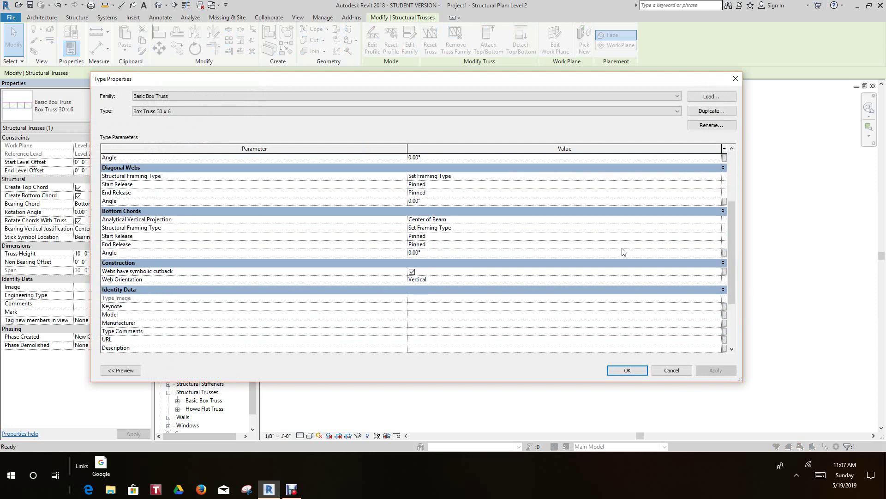
scroll(622, 247, "up", 3)
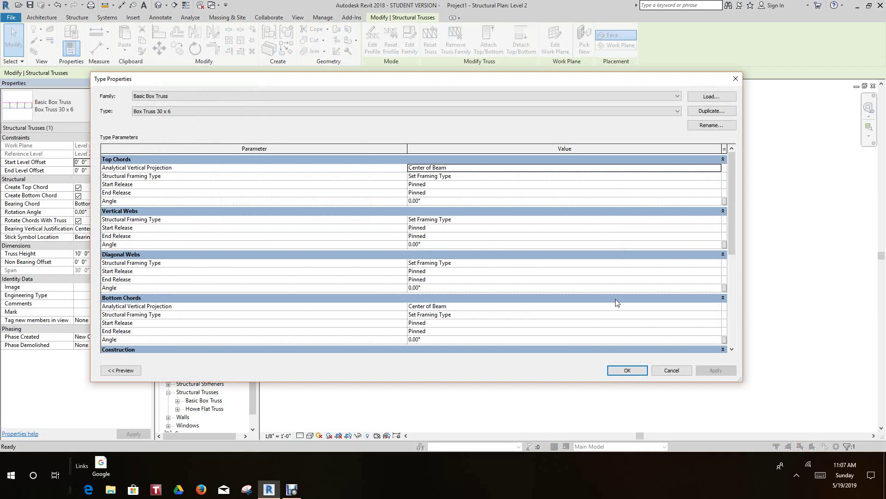
left_click(660, 370)
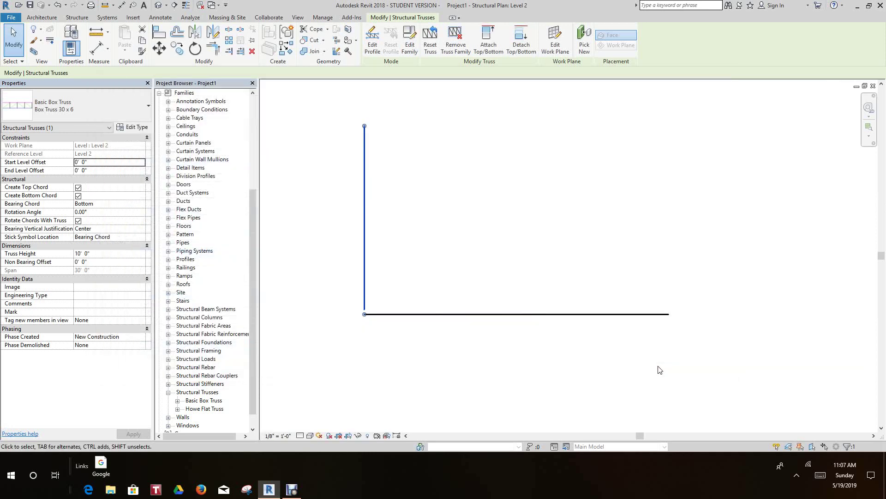
- Open the West elevation view and set its detail level to Coarse
left_click(466, 251)
scroll(465, 251, "down", 1)
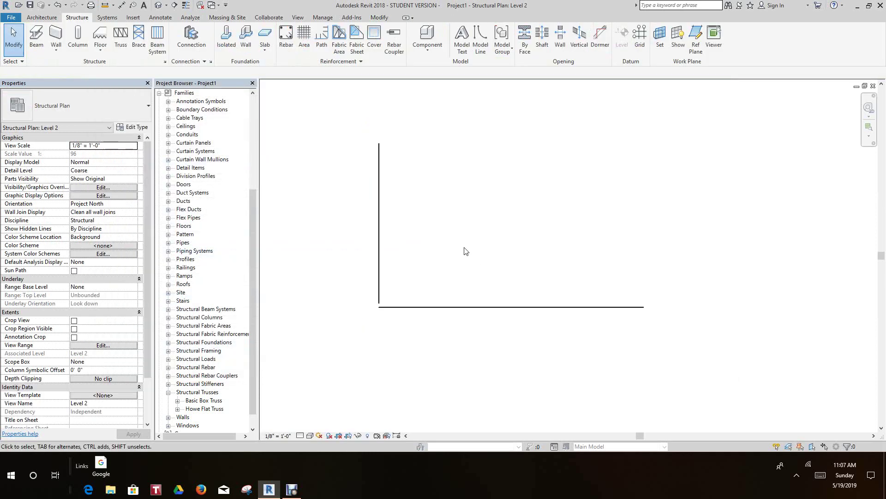
scroll(478, 270, "down", 1)
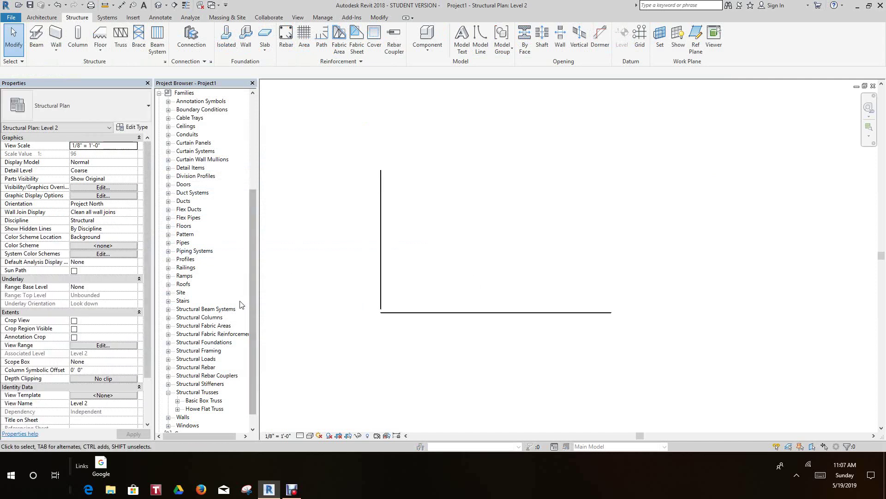
left_click(159, 93)
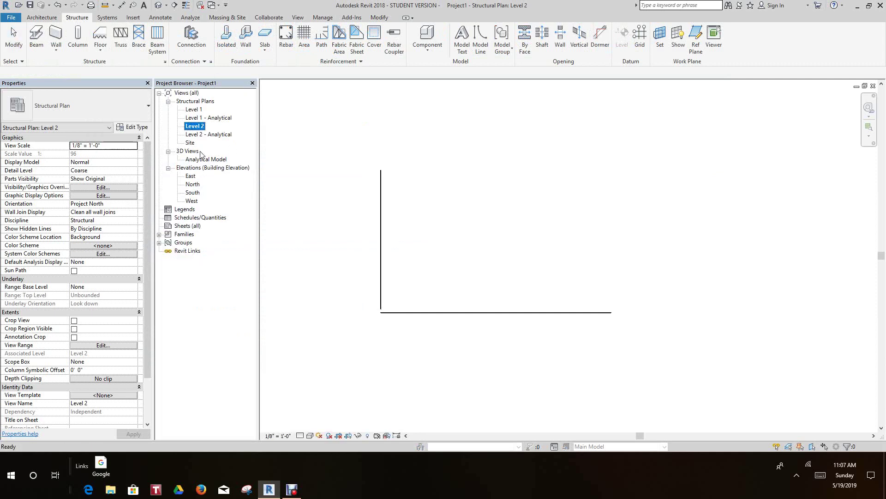
scroll(362, 258, "down", 1)
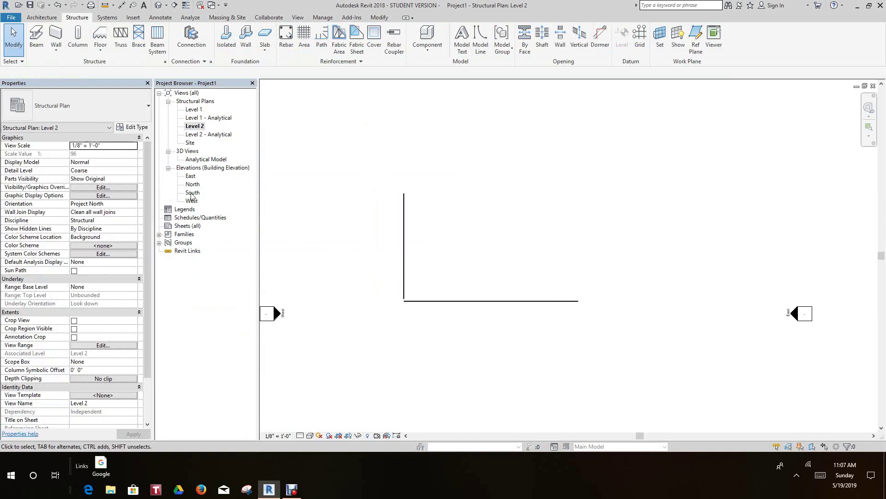
left_click(191, 202)
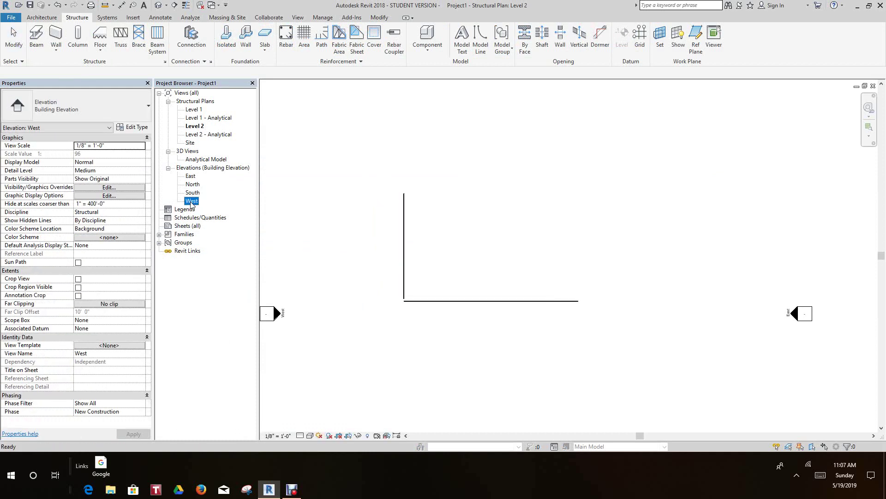
double_click(192, 201)
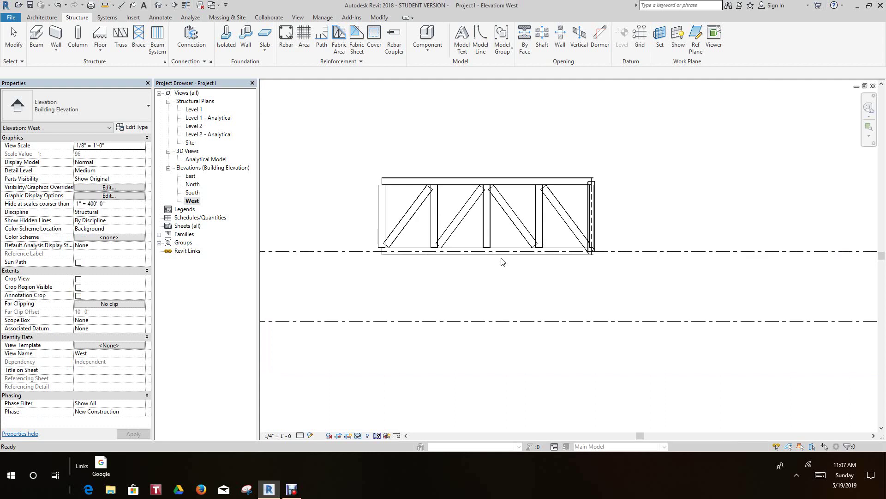
left_click(301, 436)
left_click(314, 405)
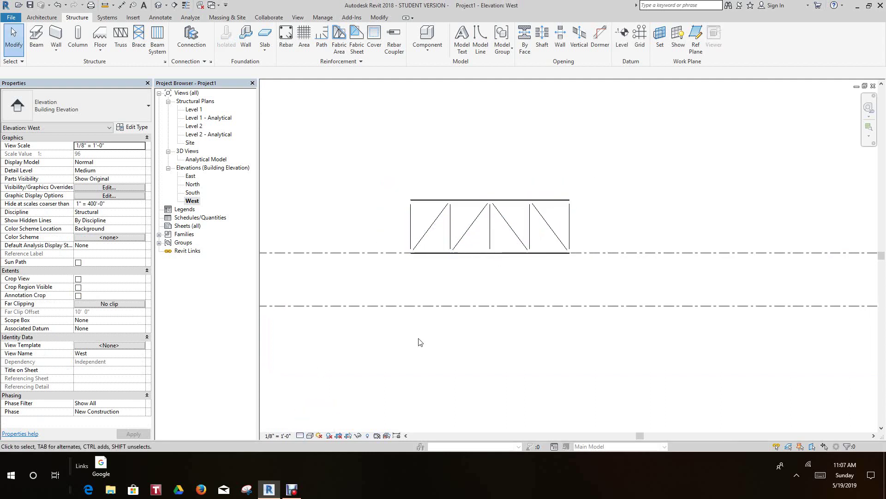
- Drag the truss's left end outward so its span becomes 32'-0"
scroll(462, 273, "up", 4)
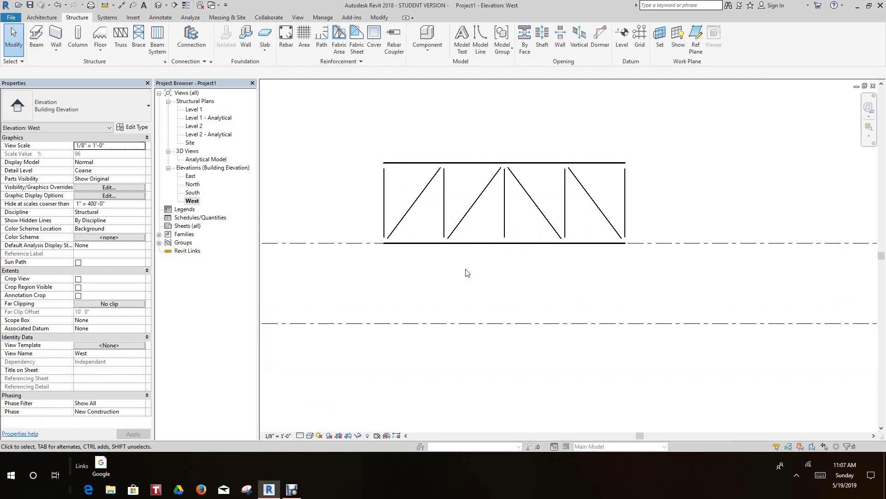
left_click(379, 240)
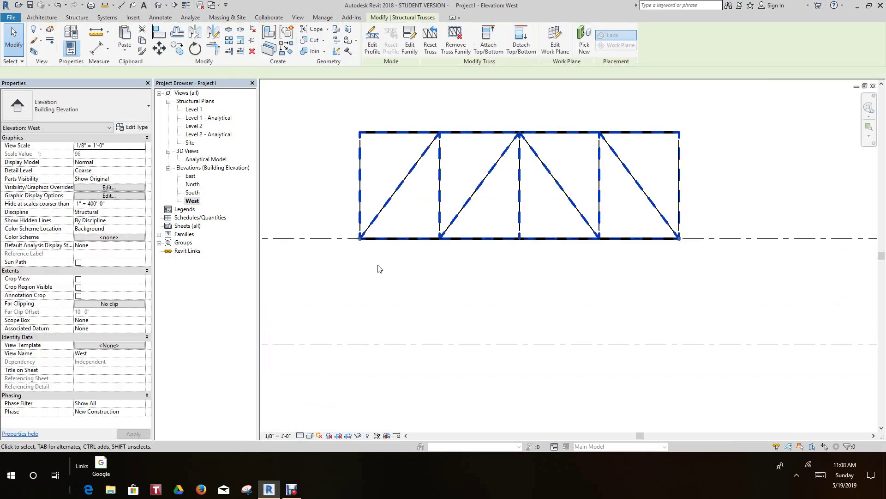
middle_click_drag(397, 275, 451, 286)
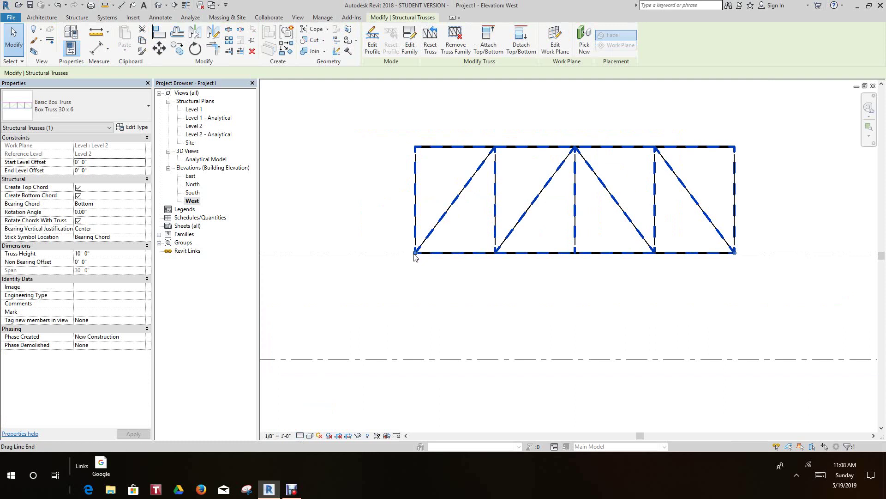
left_click_drag(416, 254, 402, 272)
left_click(403, 272)
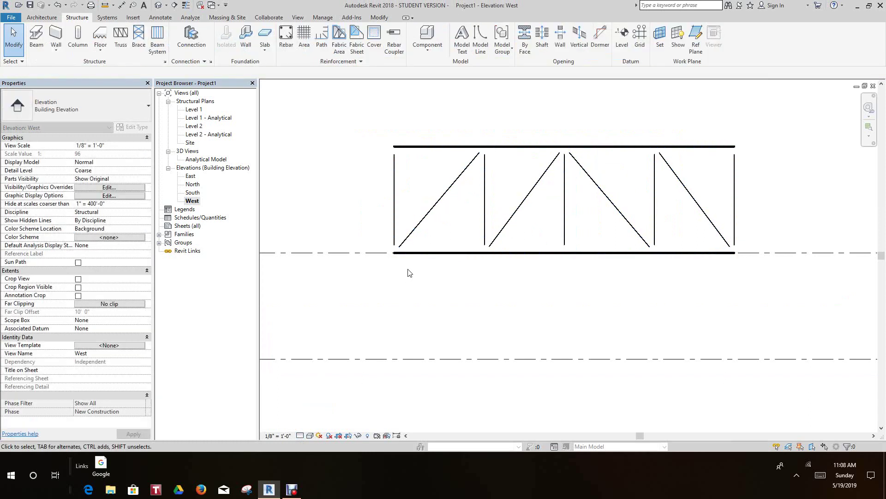
scroll(419, 258, "down", 1)
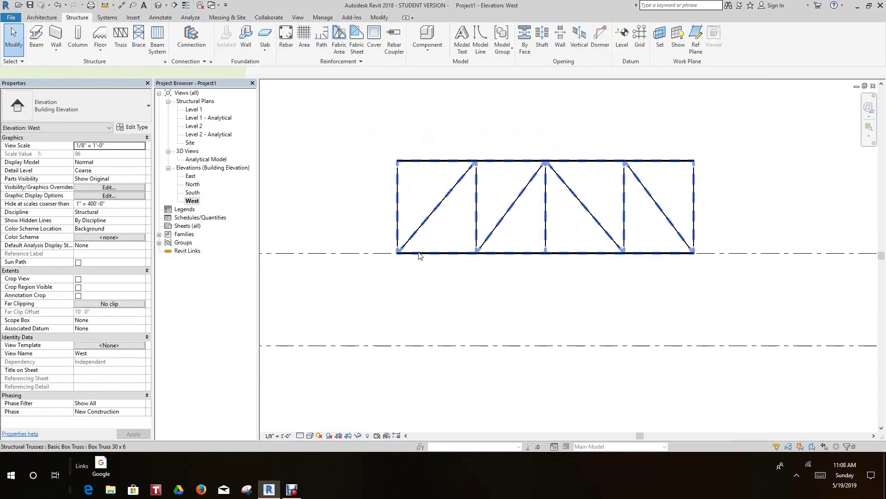
left_click(418, 255)
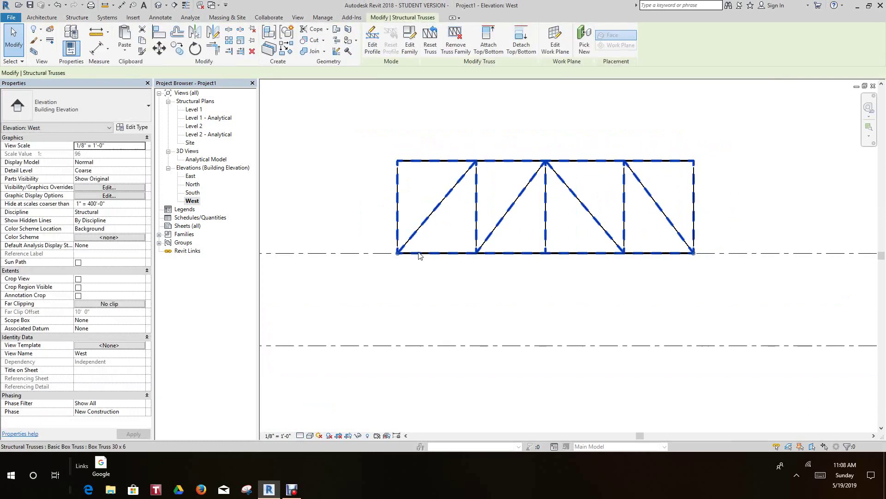
left_click(389, 287)
scroll(392, 284, "down", 1)
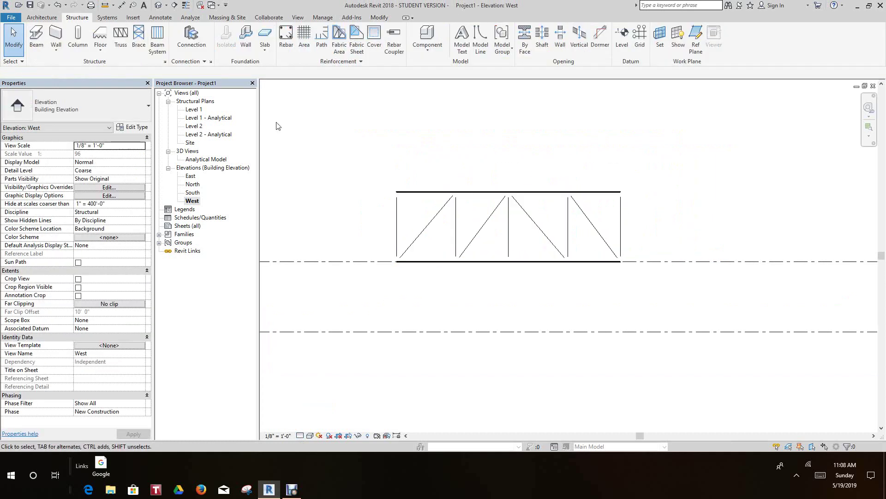
- Open the default 3D view and orbit around, selecting the upper box truss to inspect it
left_click(157, 6)
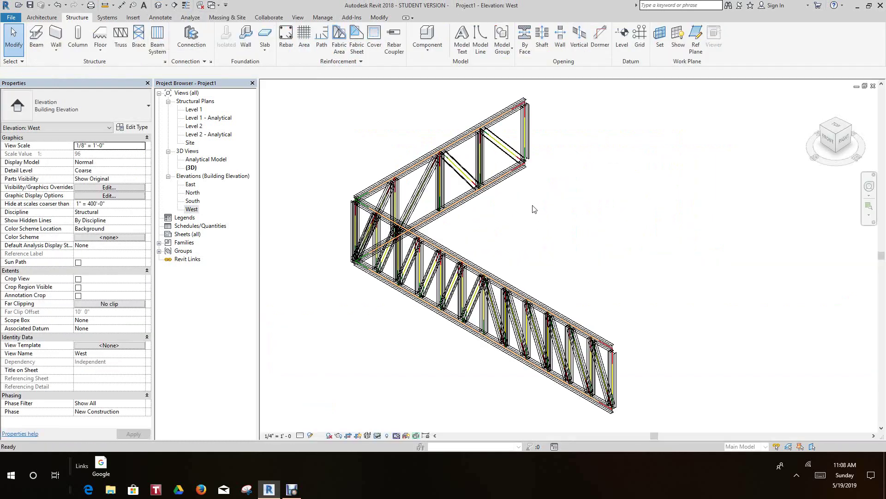
scroll(541, 230, "up", 1)
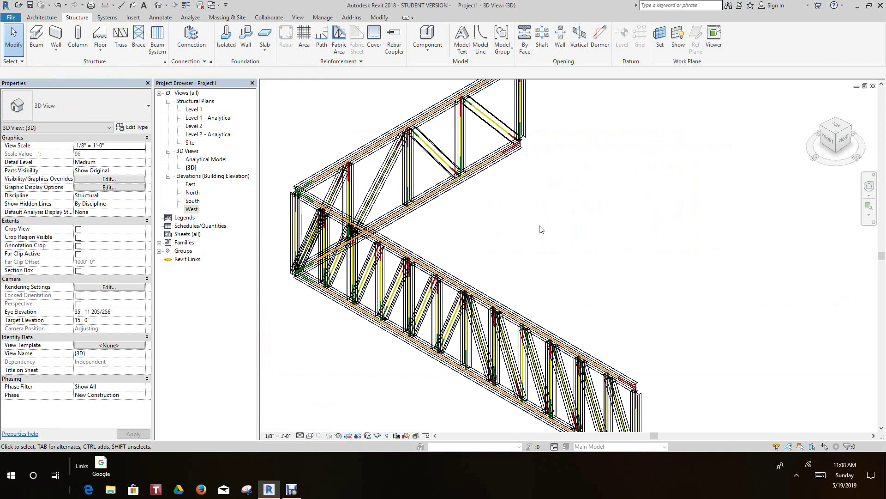
scroll(541, 229, "down", 2)
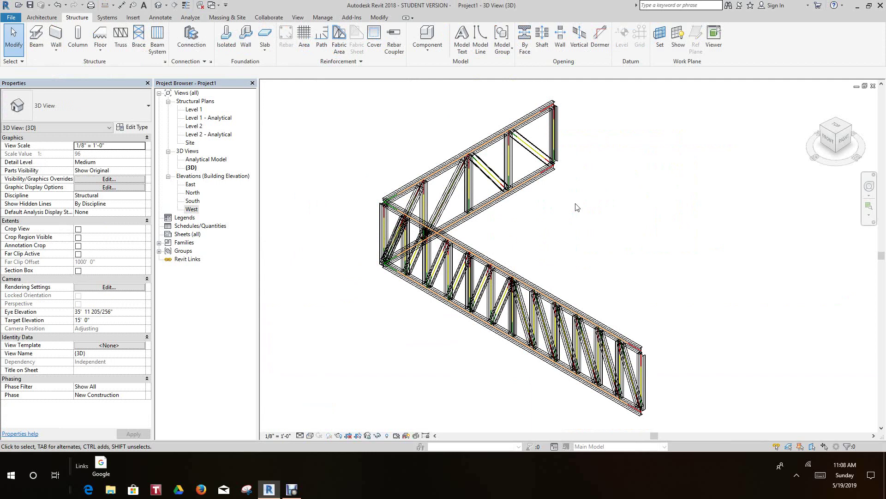
scroll(457, 183, "up", 1)
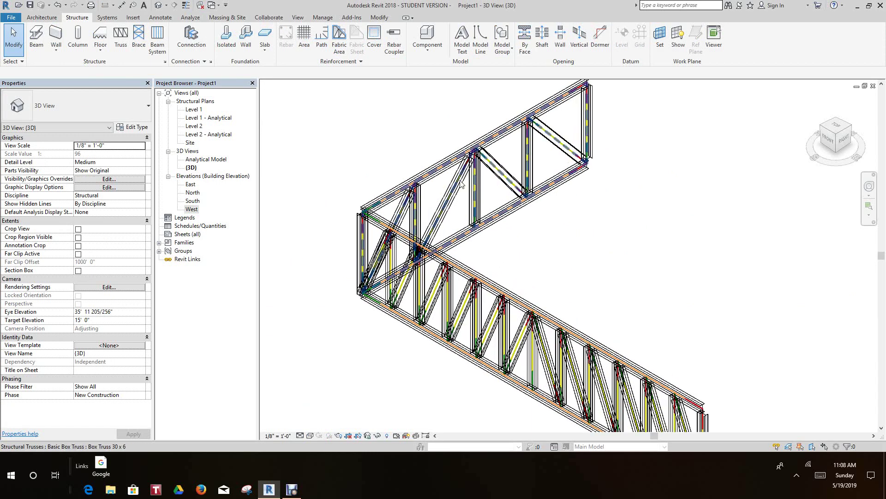
left_click(462, 185)
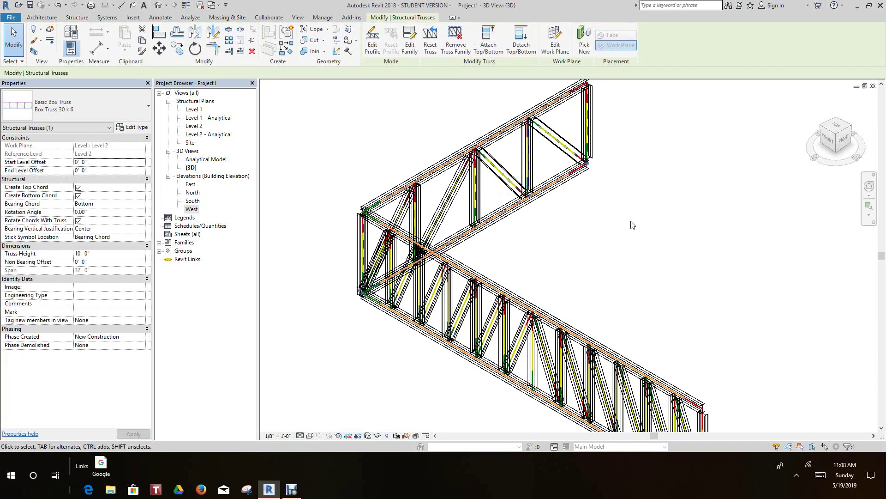
left_click(633, 225)
middle_click_drag(632, 224, 545, 293, "shift")
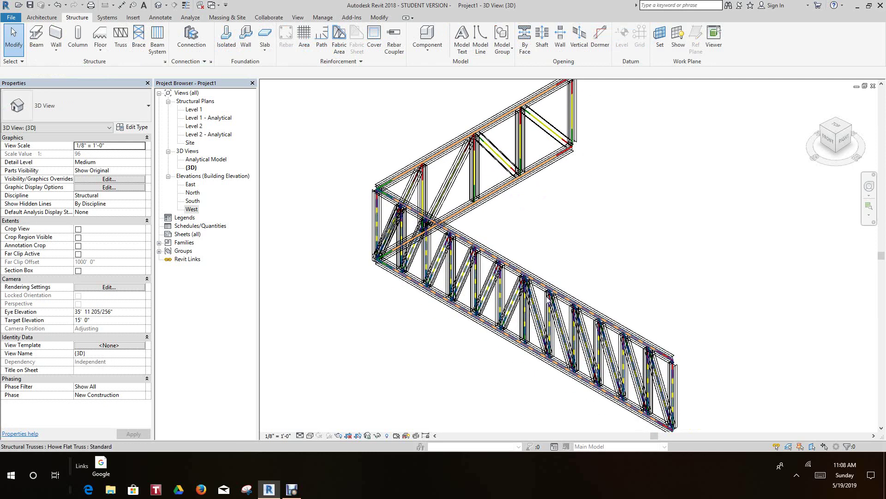
middle_click_drag(558, 275, 508, 208, "shift")
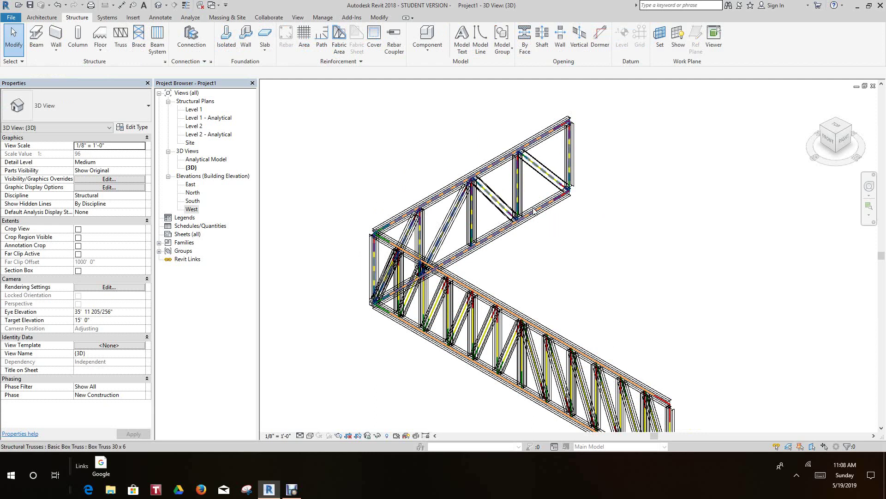
left_click(533, 210)
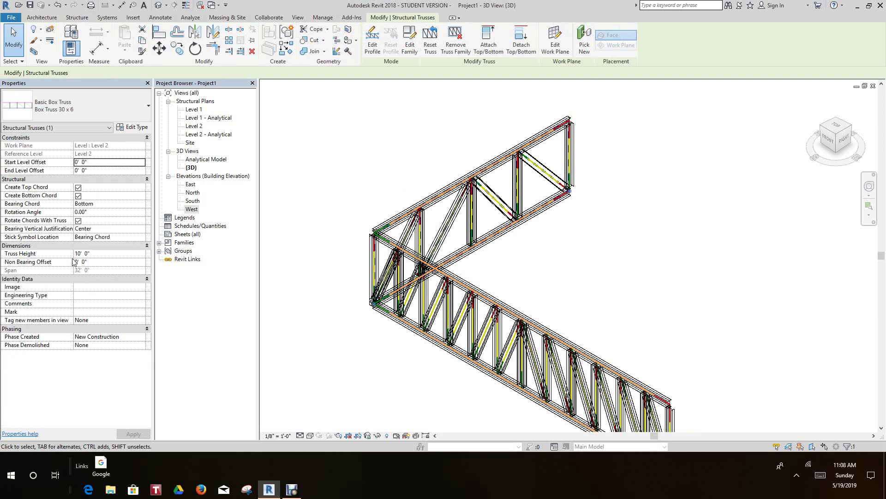
left_click(585, 226)
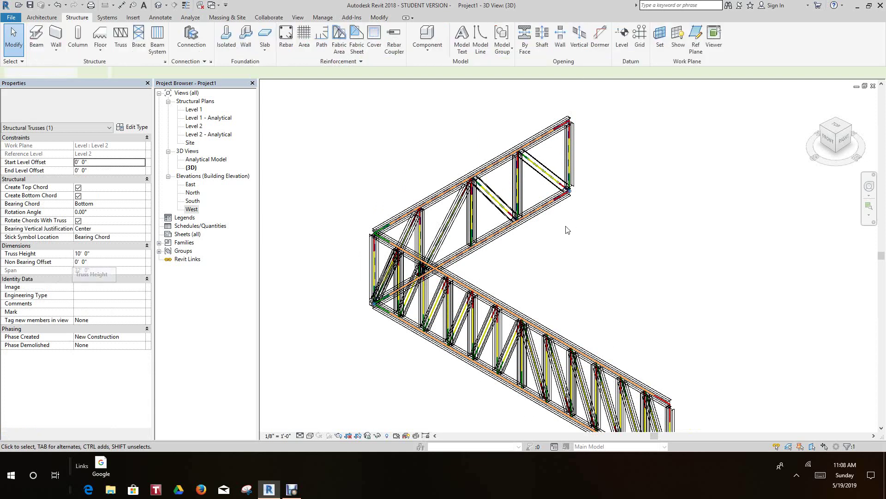
left_click(525, 212)
left_click(577, 241)
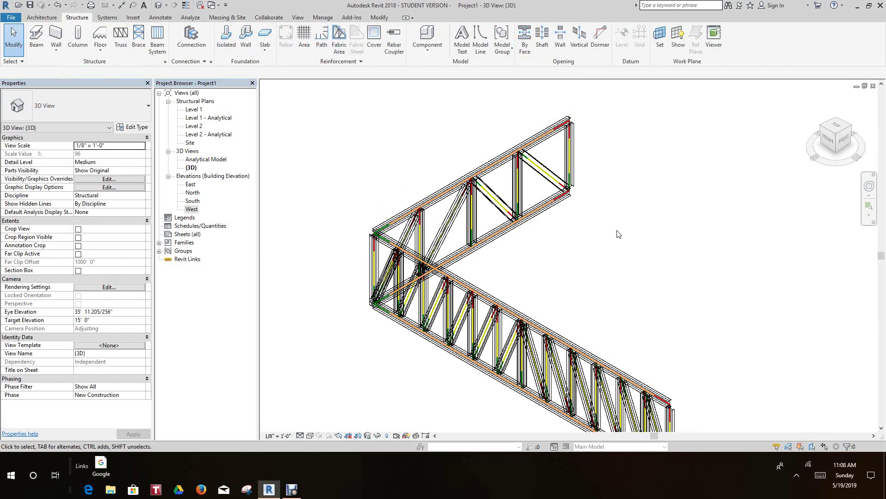
- Zoom and pan the 3D view across the trusses where they meet at the corner
scroll(618, 234, "down", 4)
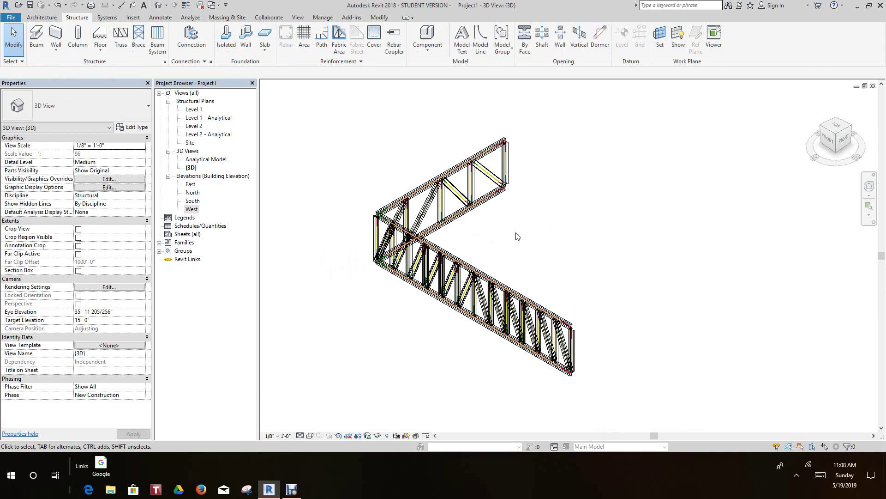
scroll(517, 236, "up", 2)
scroll(538, 229, "down", 2)
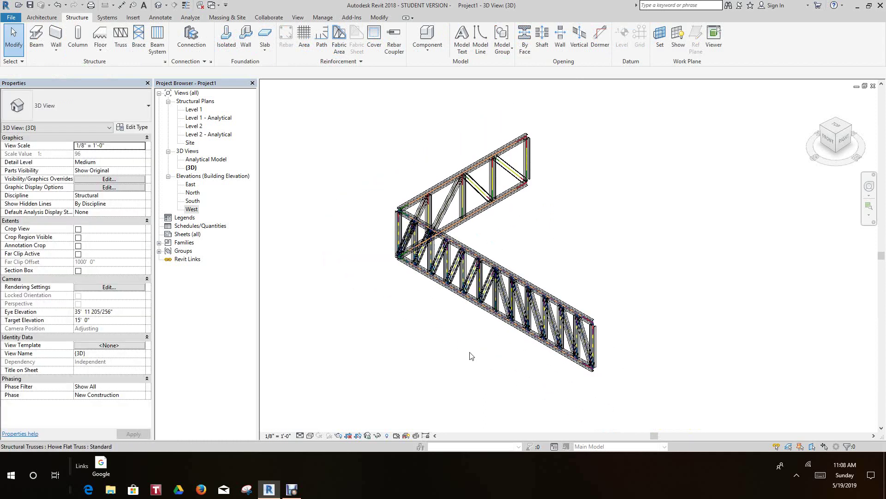
scroll(490, 317, "up", 3)
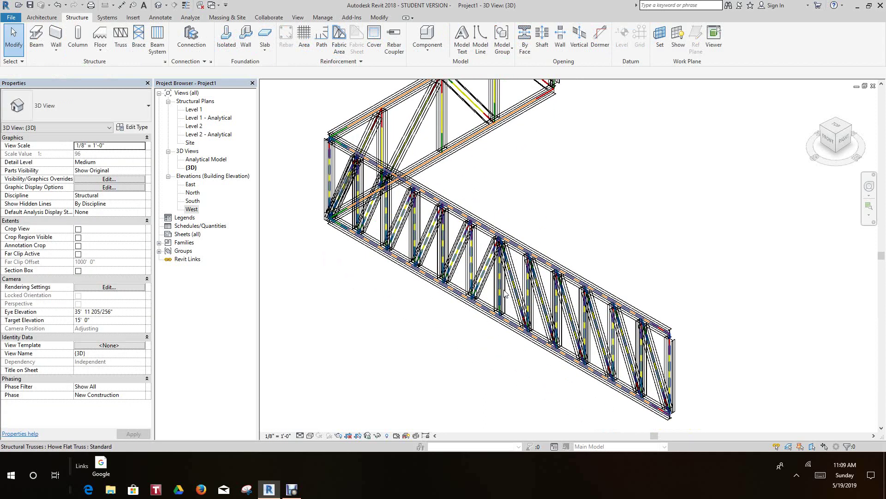
scroll(505, 295, "up", 1)
scroll(503, 300, "down", 2)
middle_click_drag(502, 307, 503, 354)
scroll(534, 226, "down", 2)
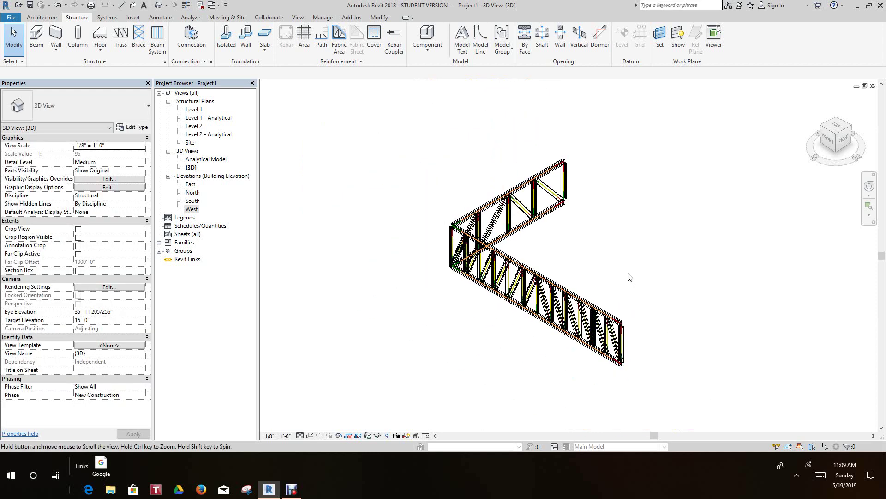
scroll(630, 278, "up", 1)
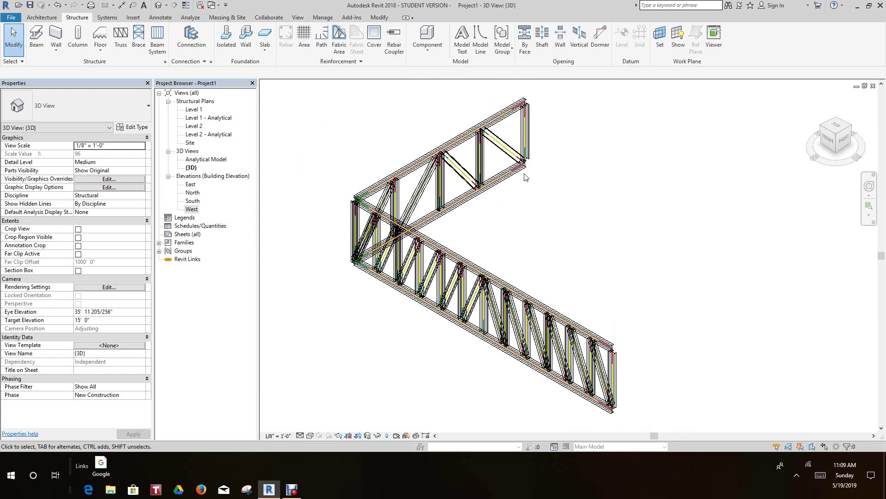
scroll(498, 222, "up", 3)
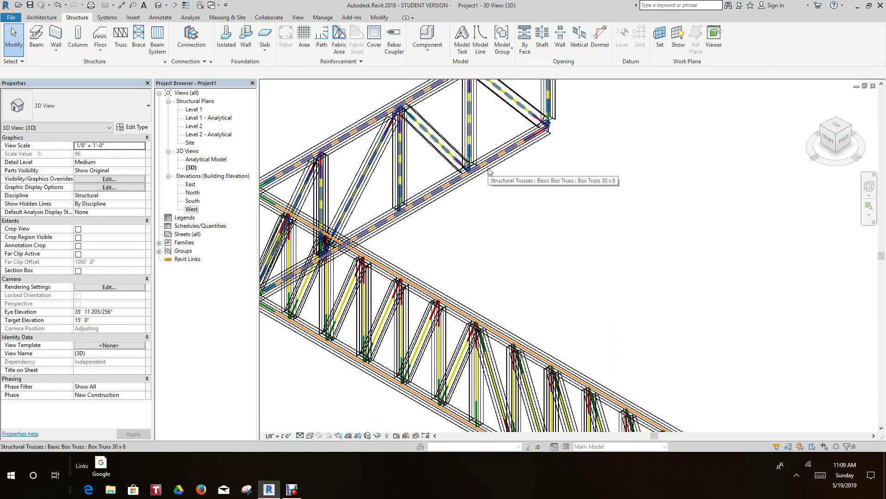
- Select the truss's bottom chord to check its W12X26 size and 32' length
scroll(489, 171, "down", 2)
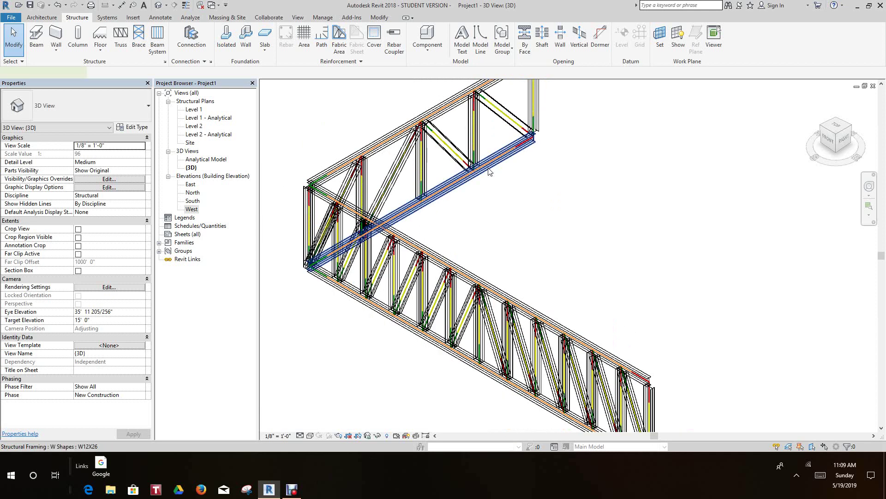
left_click(485, 170)
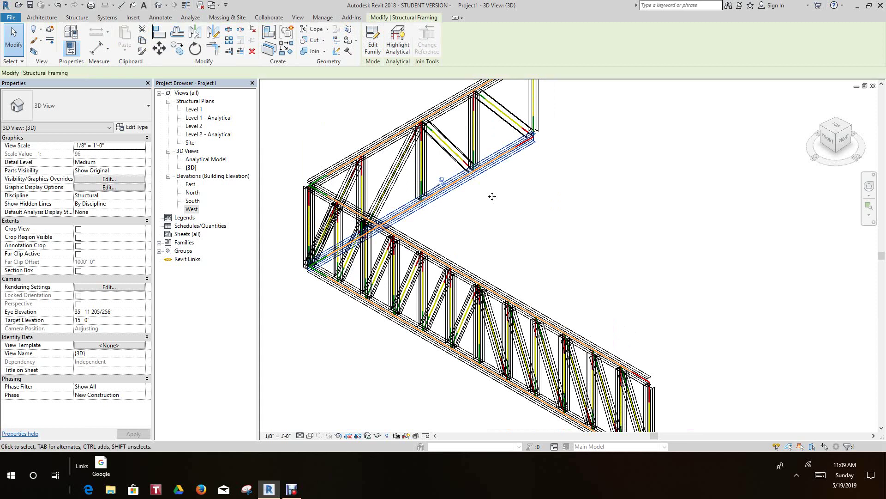
scroll(493, 198, "down", 2)
scroll(510, 206, "up", 2)
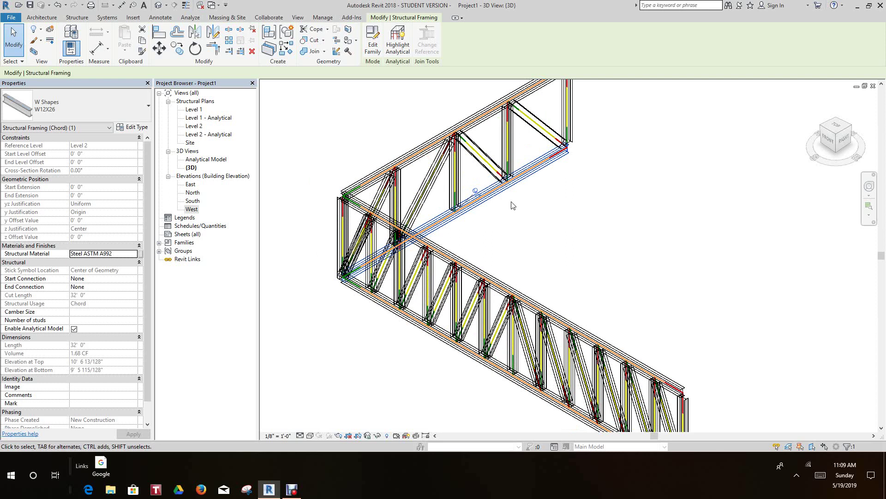
scroll(477, 193, "up", 2)
left_click(479, 194)
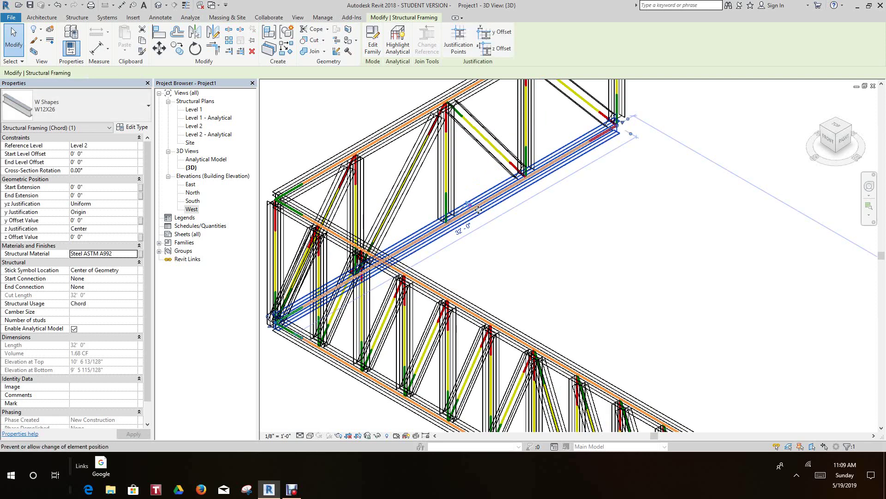
scroll(482, 208, "up", 2)
scroll(491, 230, "down", 3)
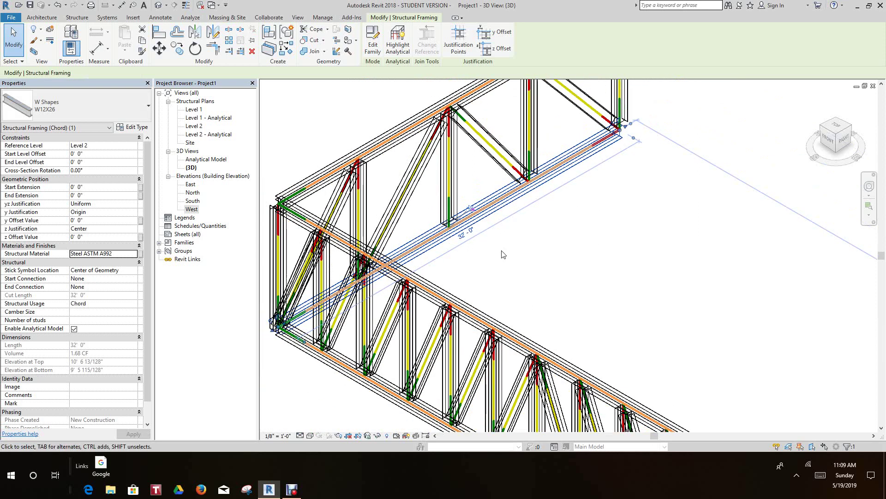
left_click(484, 229)
- Select and deselect the box truss, then undo the last change
scroll(485, 229, "up", 1)
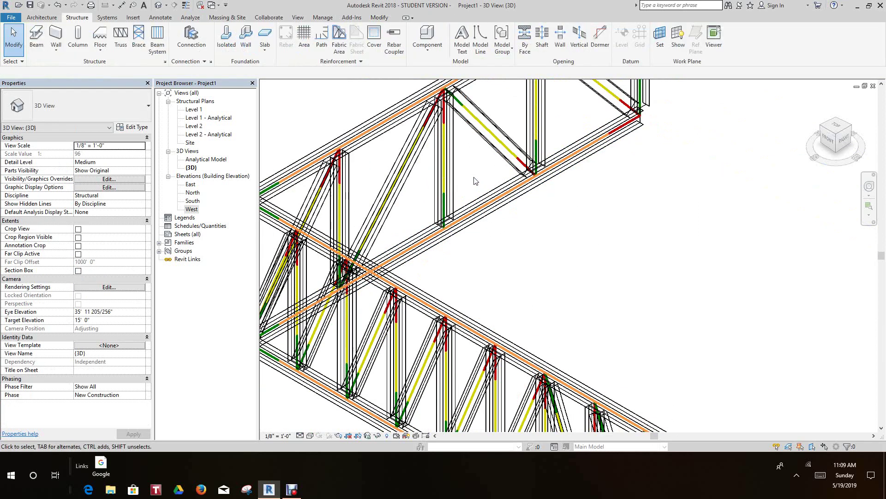
left_click(481, 199)
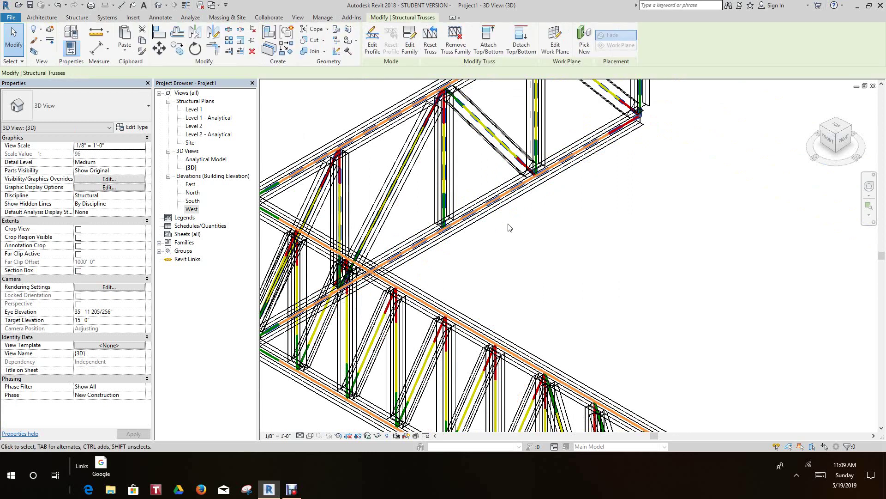
middle_click_drag(517, 233, 520, 234)
left_click(520, 234)
scroll(518, 232, "down", 3)
scroll(516, 229, "up", 2)
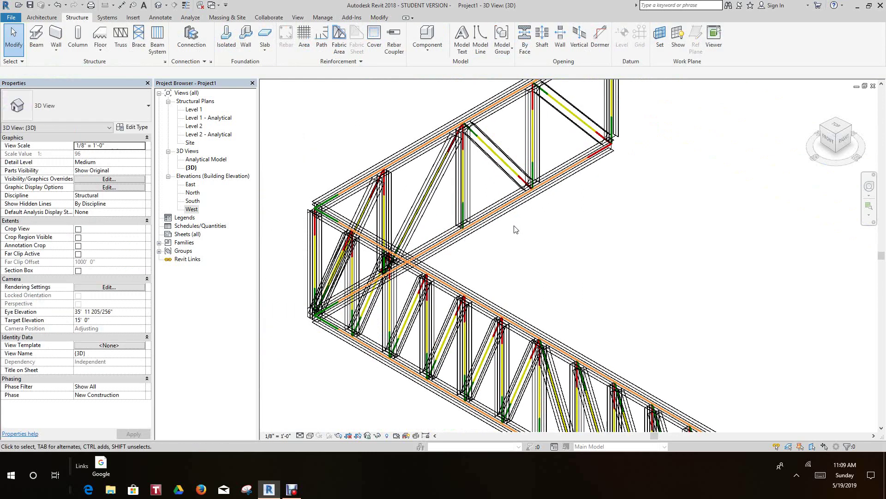
left_click(59, 6)
- Undo once more back to the West elevation and zoom onto the box truss
left_click(59, 6)
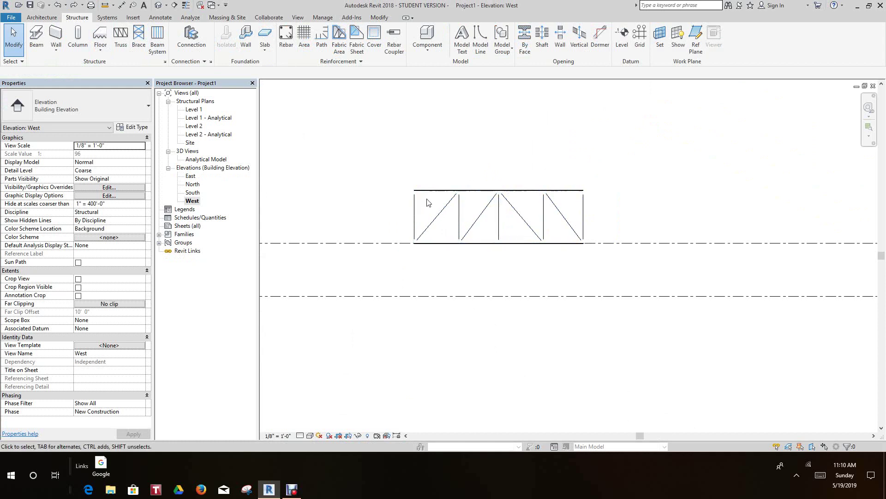
scroll(427, 199, "up", 4)
scroll(431, 178, "up", 1)
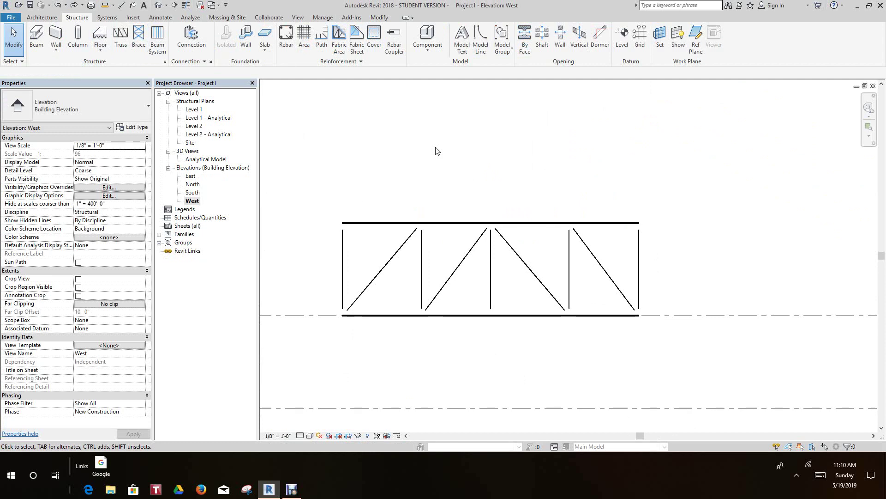
scroll(446, 213, "down", 1)
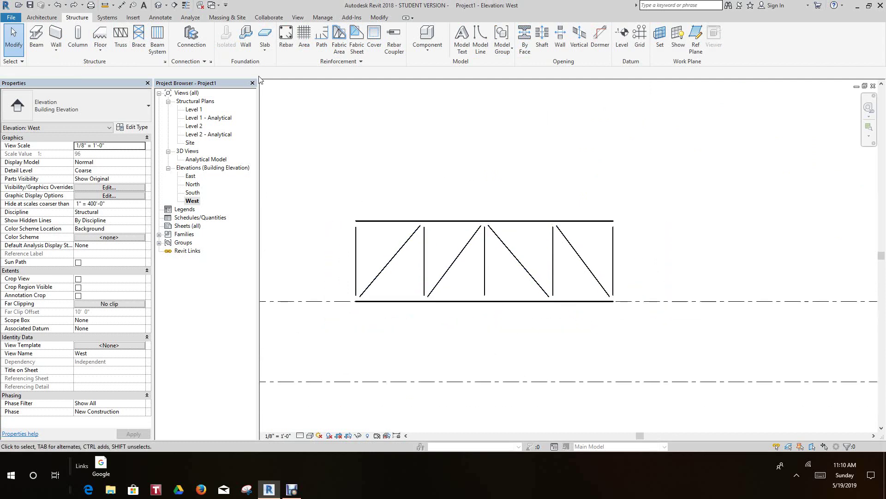
- With Tag by Category, tag the truss as Box Truss 30 x 6 and the right diagonal as W12X26
left_click(161, 18)
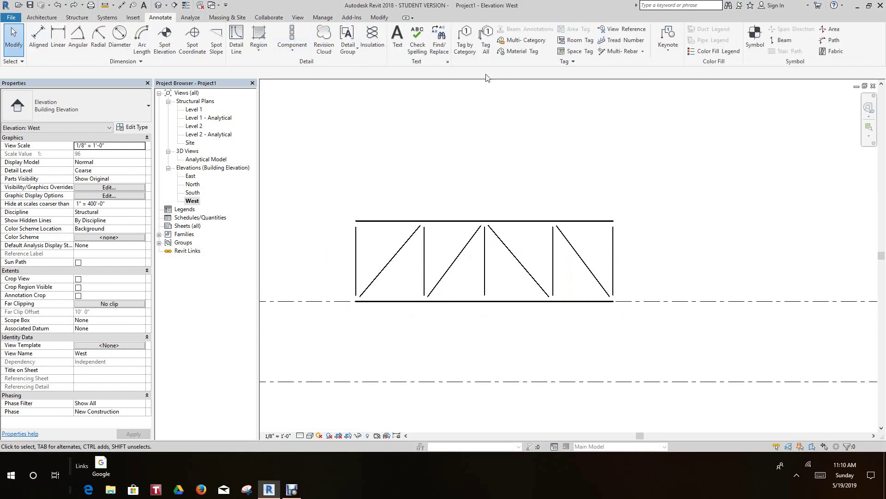
left_click(465, 45)
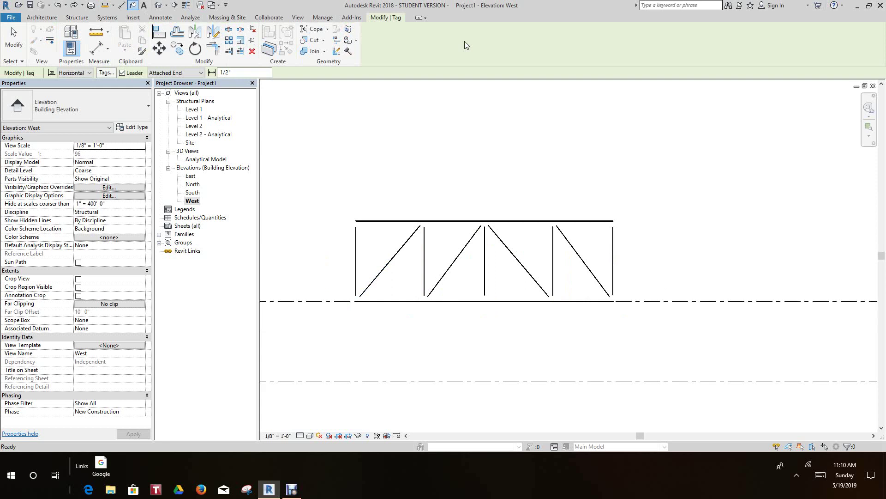
left_click(489, 229)
scroll(499, 213, "up", 3)
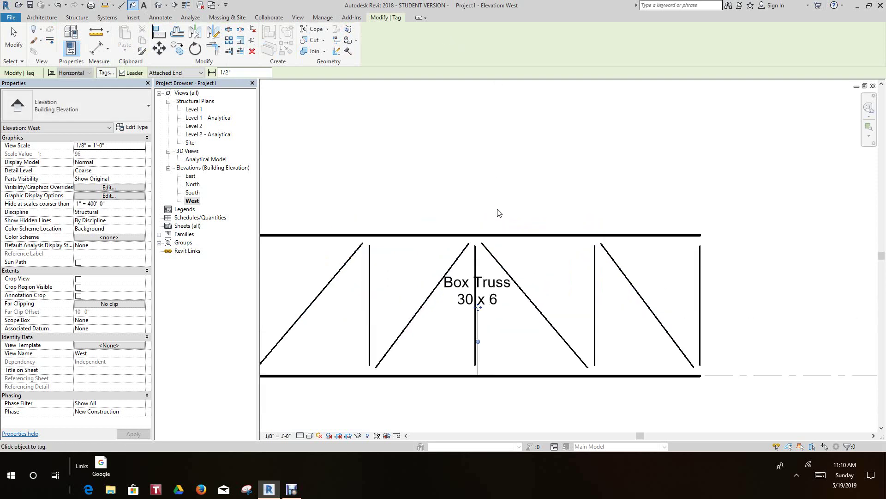
scroll(506, 200, "up", 3)
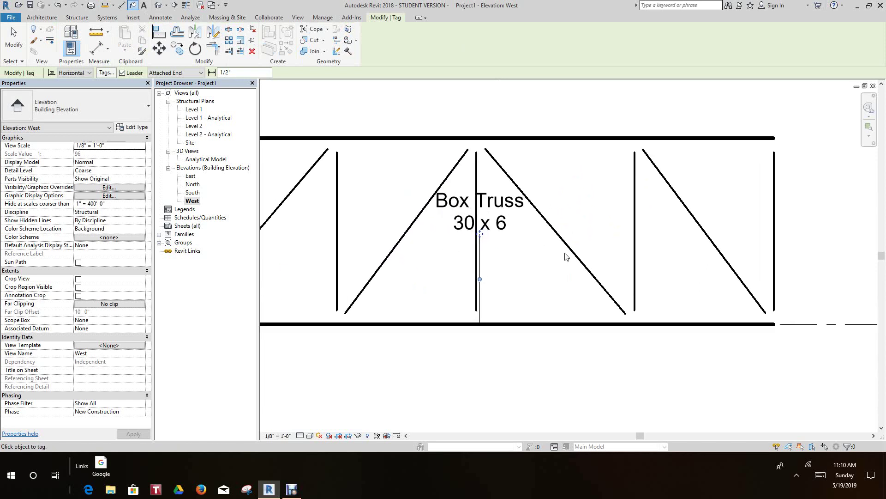
scroll(569, 255, "up", 1)
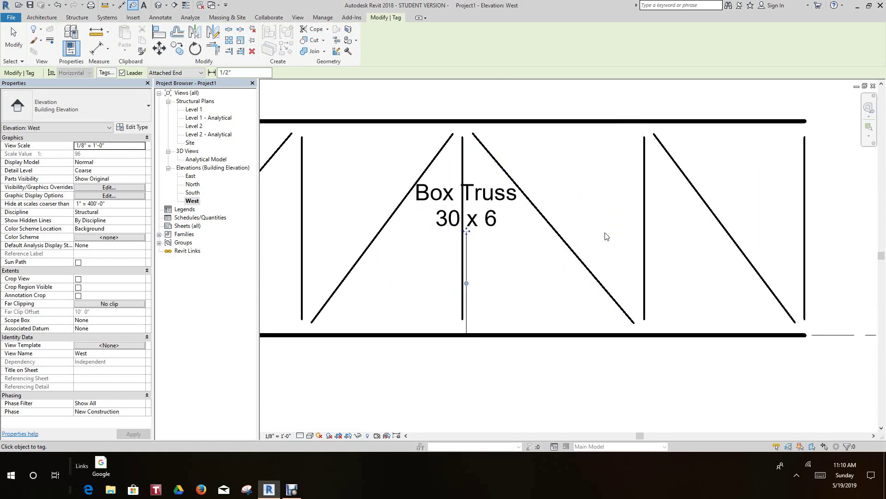
scroll(607, 237, "down", 1)
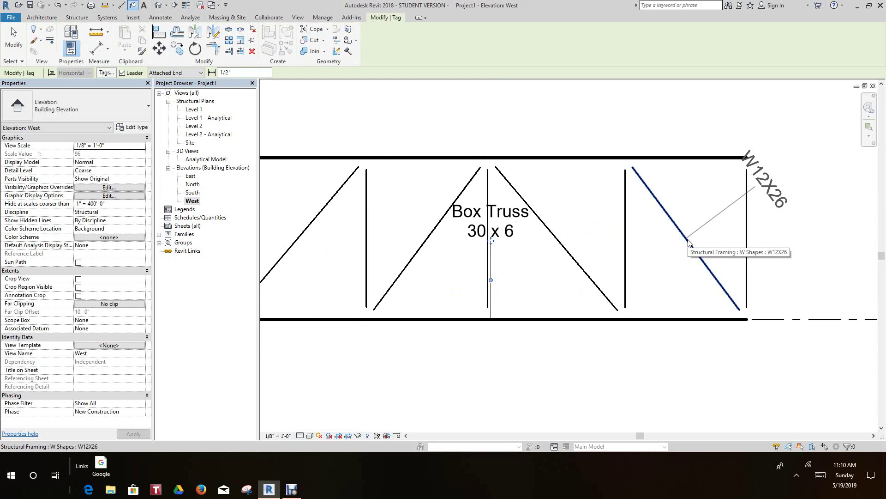
left_click(688, 240)
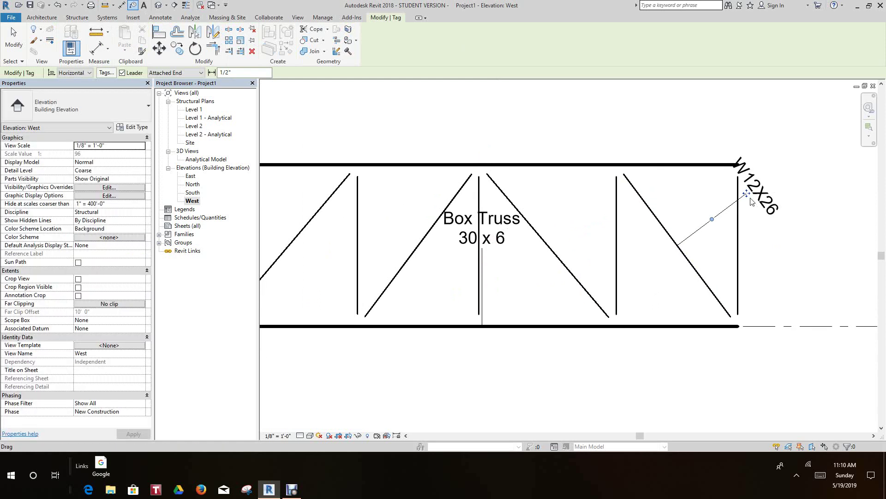
left_click_drag(748, 196, 697, 236)
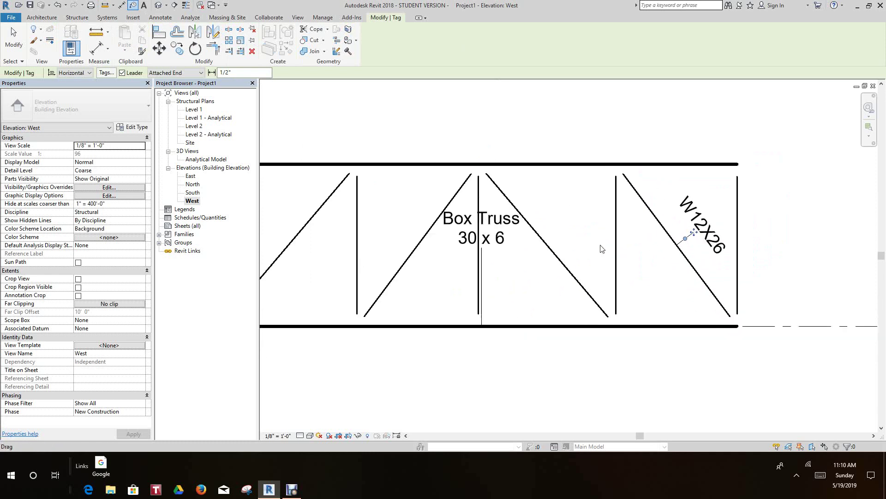
- Add a second Box Truss 30 x 6 tag below the bottom chord without a leader
scroll(653, 248, "down", 3)
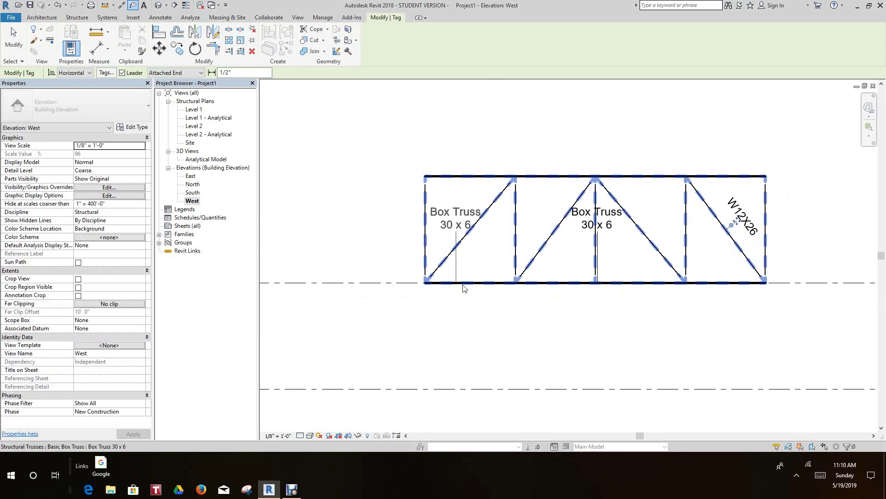
left_click(477, 287)
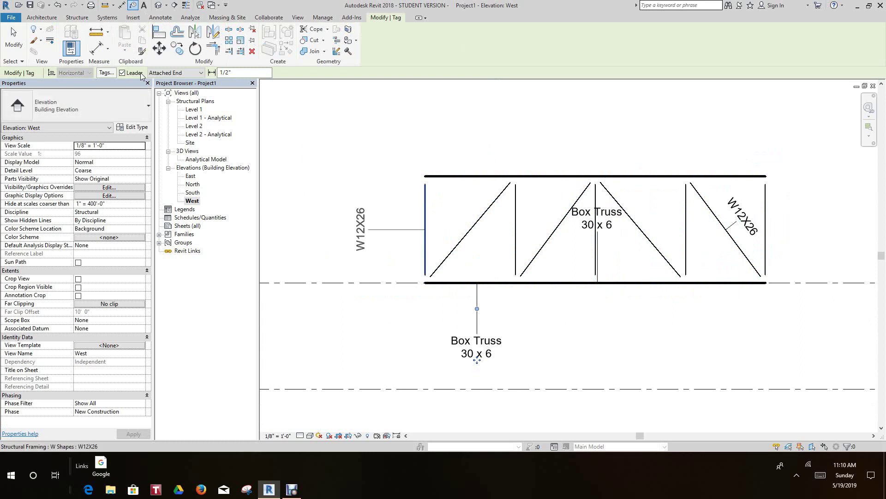
left_click(122, 72)
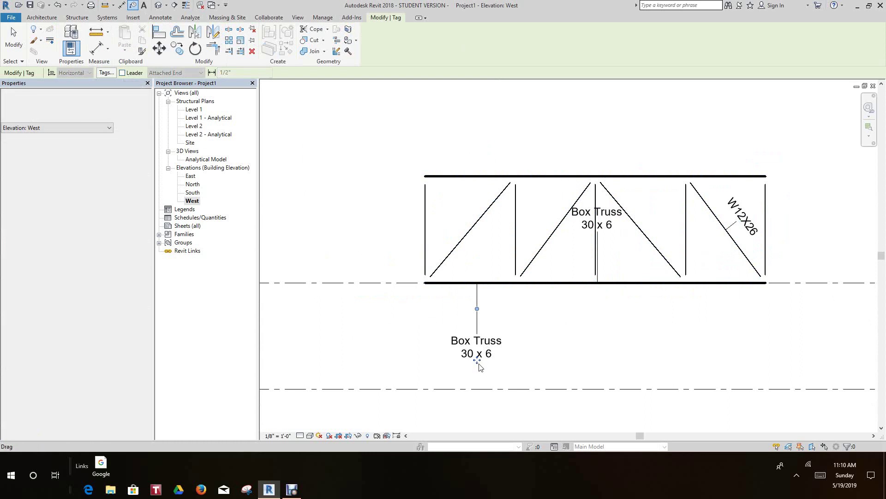
left_click_drag(480, 361, 475, 335)
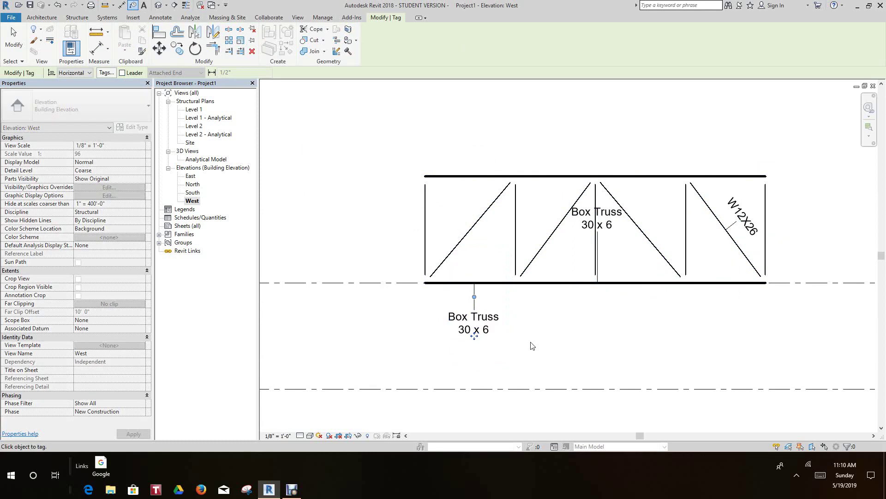
scroll(490, 325, "up", 2)
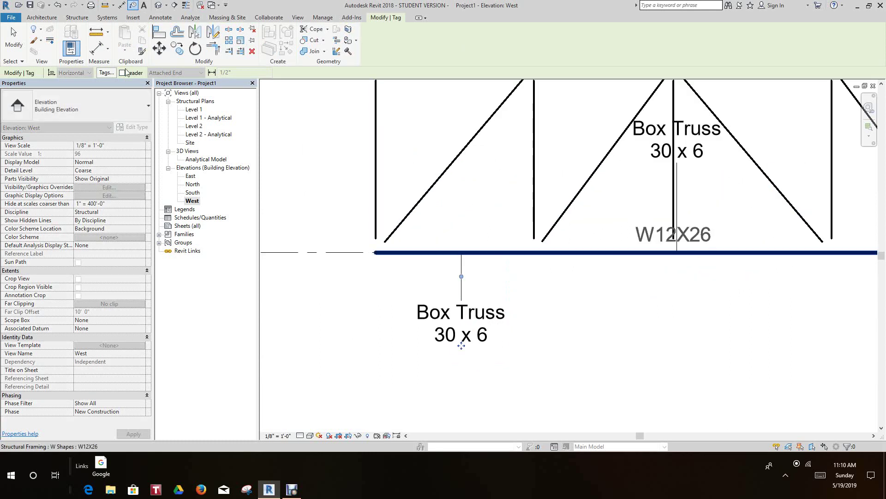
- Start Tag by Category again from the Annotate tab
left_click(161, 17)
left_click(473, 47)
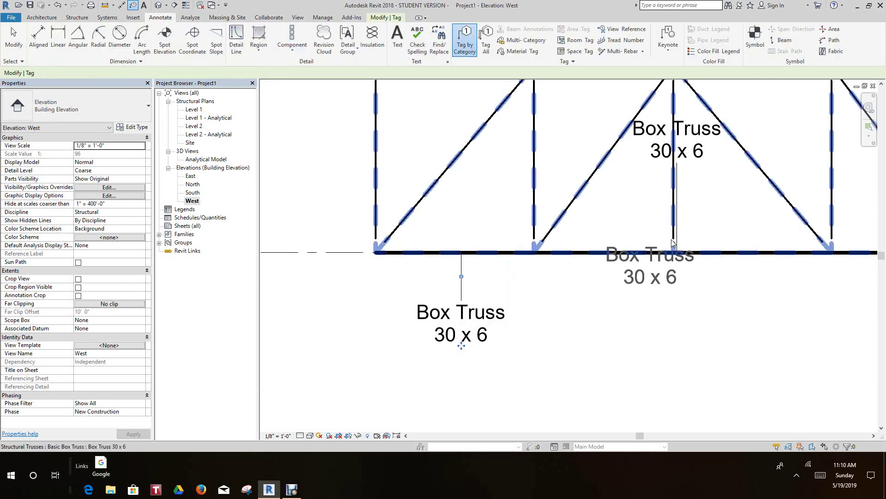
scroll(492, 208, "down", 2)
scroll(487, 202, "up", 1)
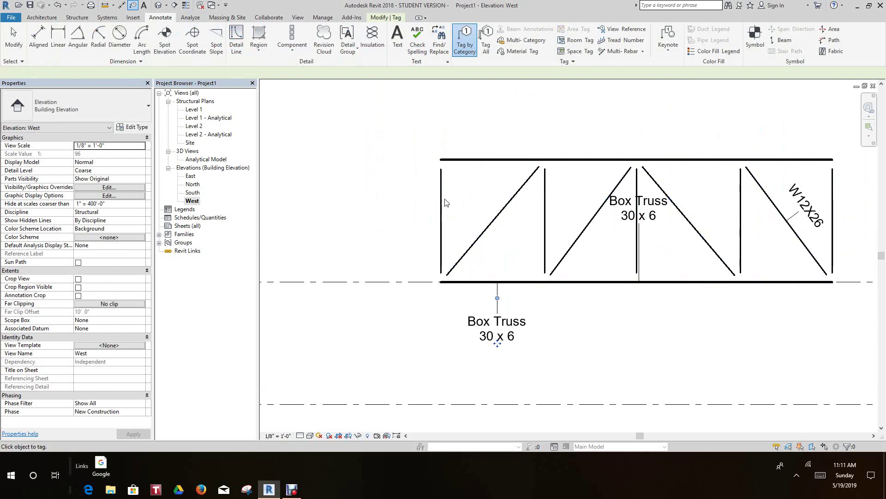
scroll(390, 162, "down", 2)
- Cancel the tagging command and switch to the default 3D view
right_click(365, 143)
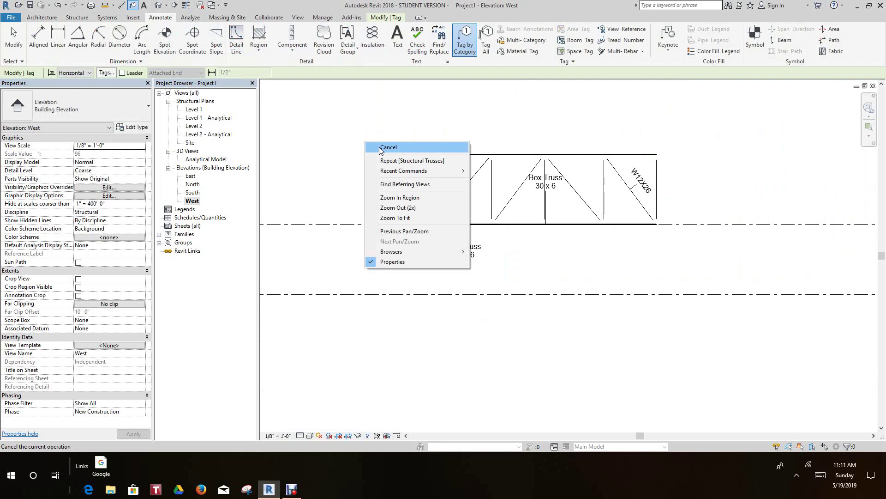
left_click(382, 148)
scroll(530, 254, "up", 3)
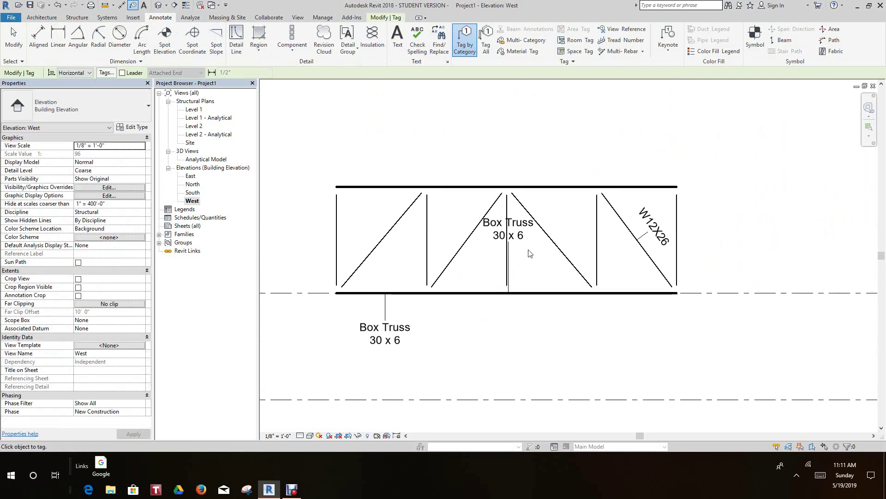
scroll(530, 254, "down", 2)
scroll(530, 279, "up", 3)
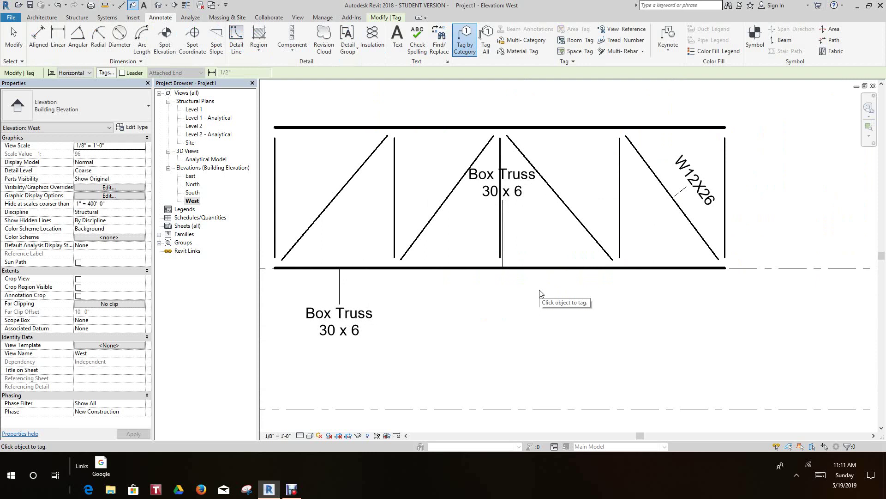
scroll(563, 312, "down", 1)
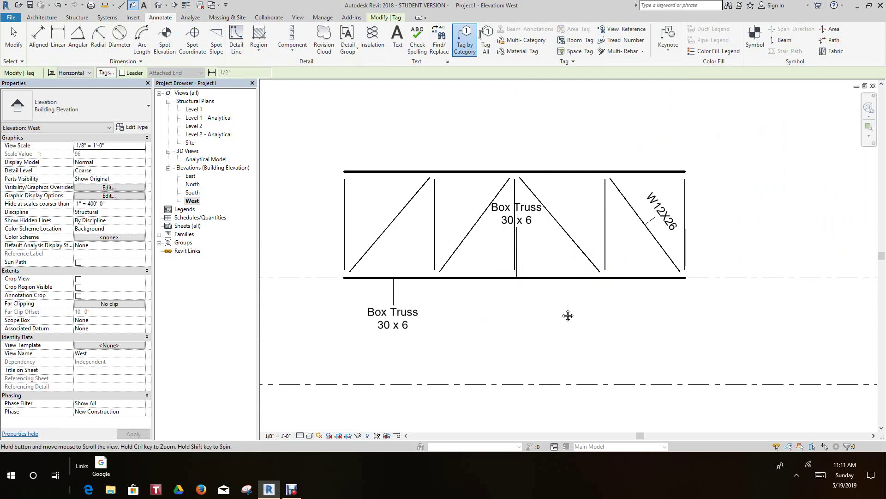
left_click(159, 6)
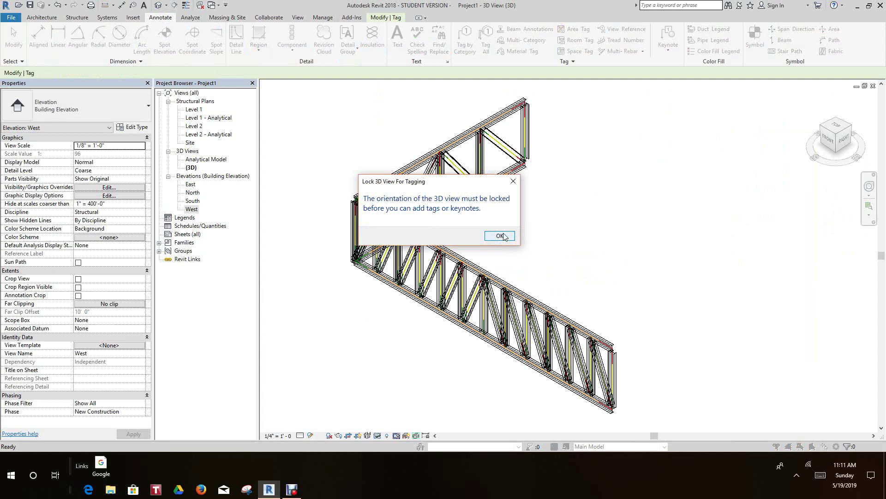
- Close the Lock 3D View For Tagging warning and clear any truss selection
left_click(513, 181)
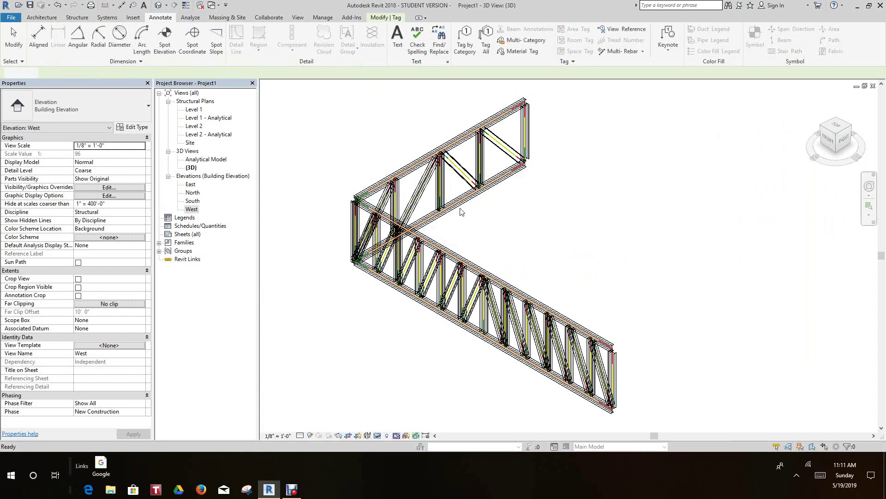
key("Escape")
left_click(517, 235)
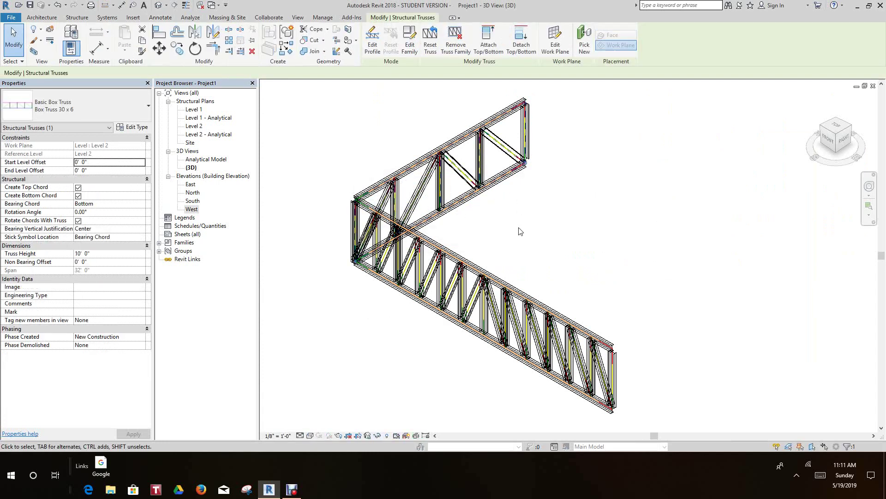
key("Escape")
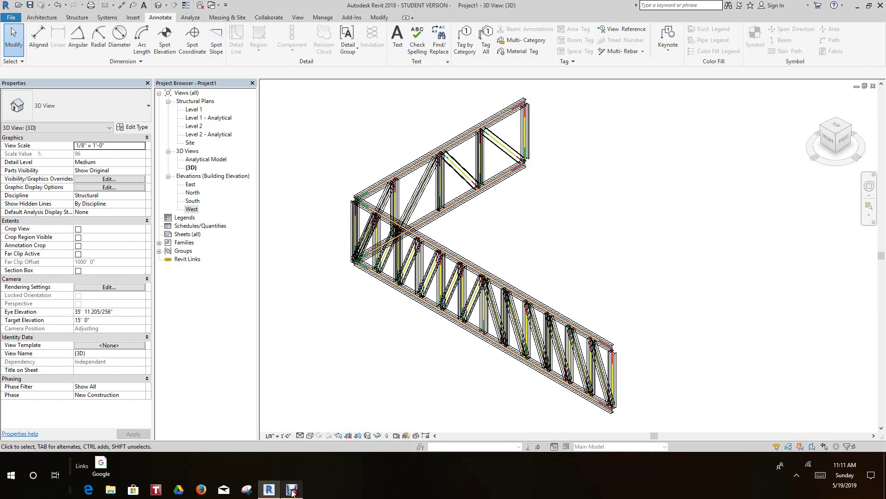
left_click(323, 444)
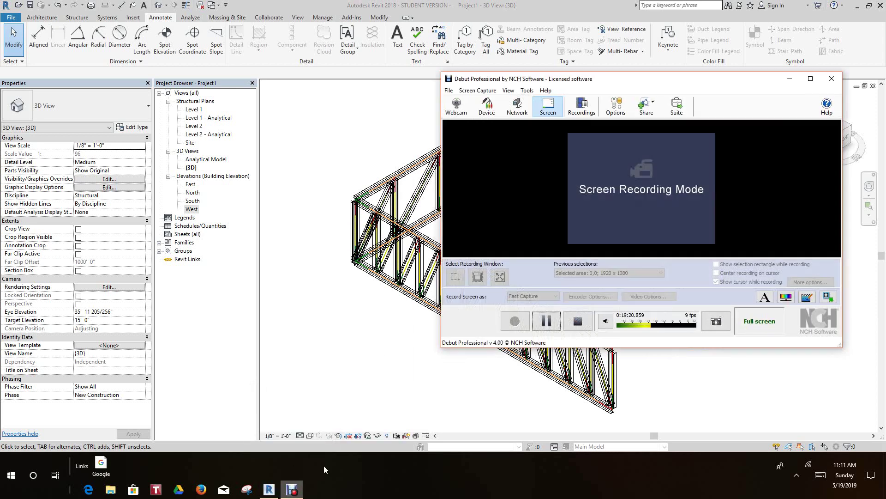